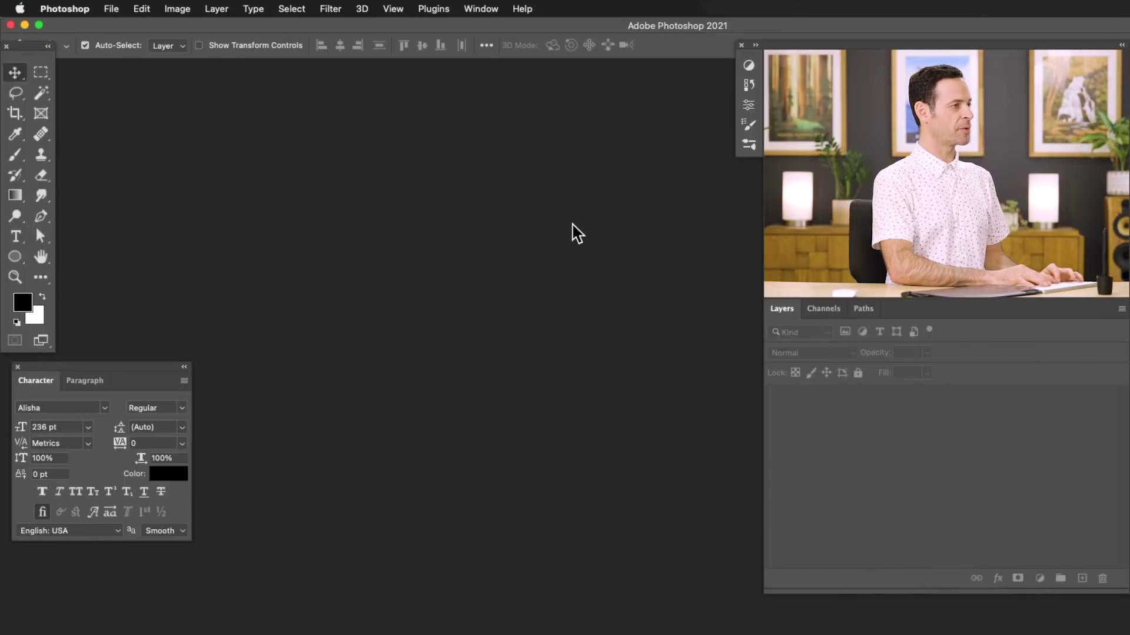
# Create a new blank square document and add the text "Hearth" on the canvas
pyautogui.press('super+n')
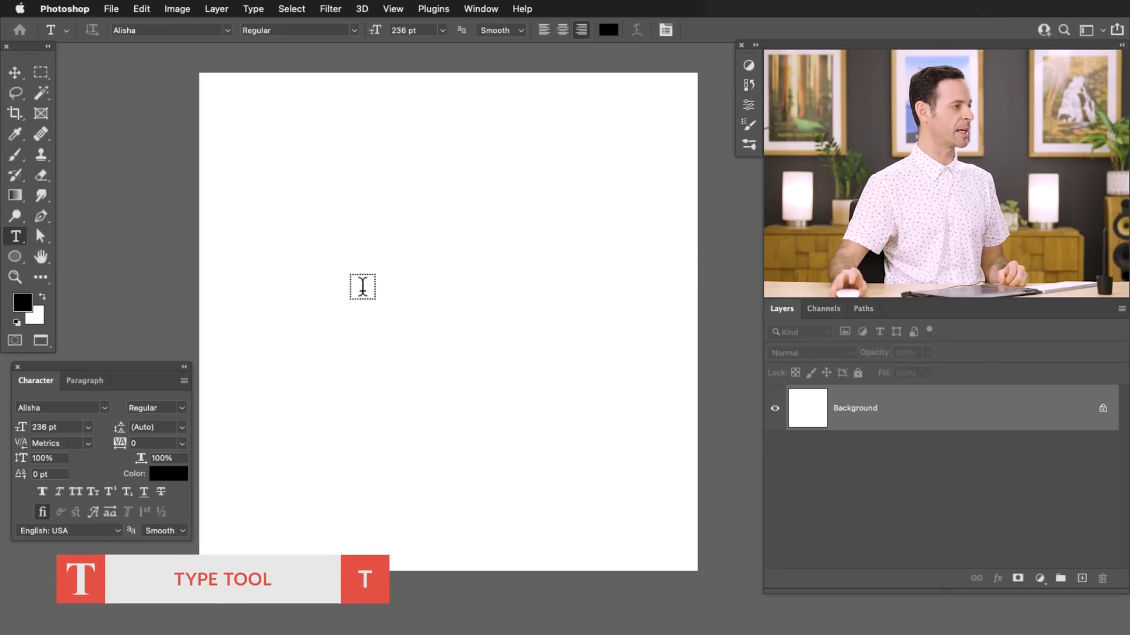
pyautogui.click(362, 286)
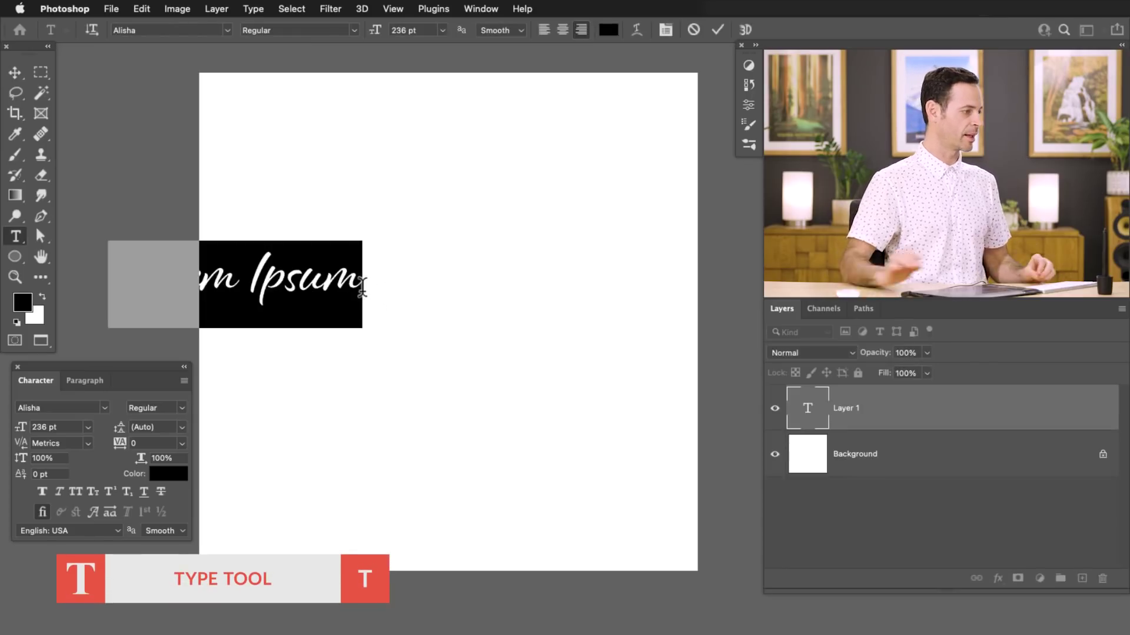
pyautogui.write('Hearth')
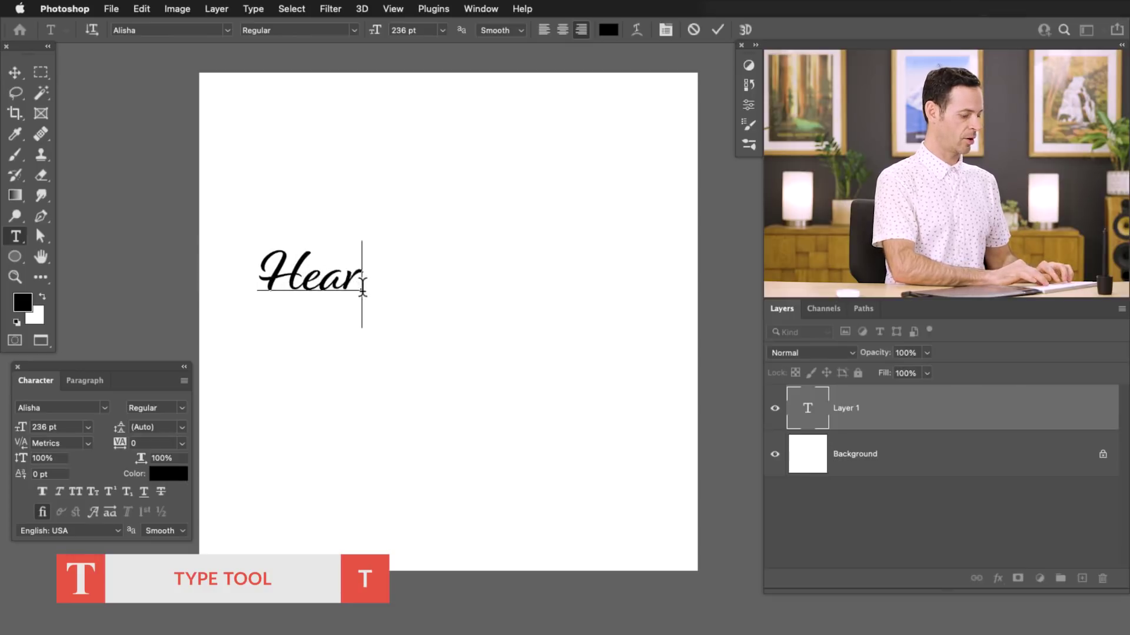
pyautogui.press('super+Return')
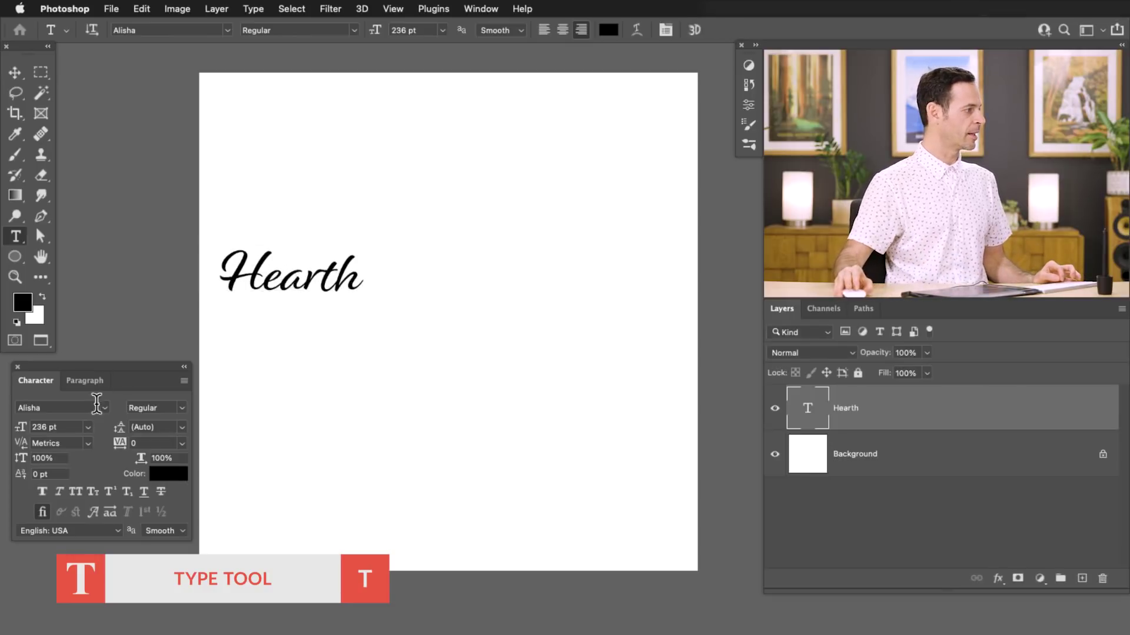
# Set the Hearth text to Helvetica Neue at 271 pt and move it toward the upper middle of the canvas
pyautogui.click(101, 406)
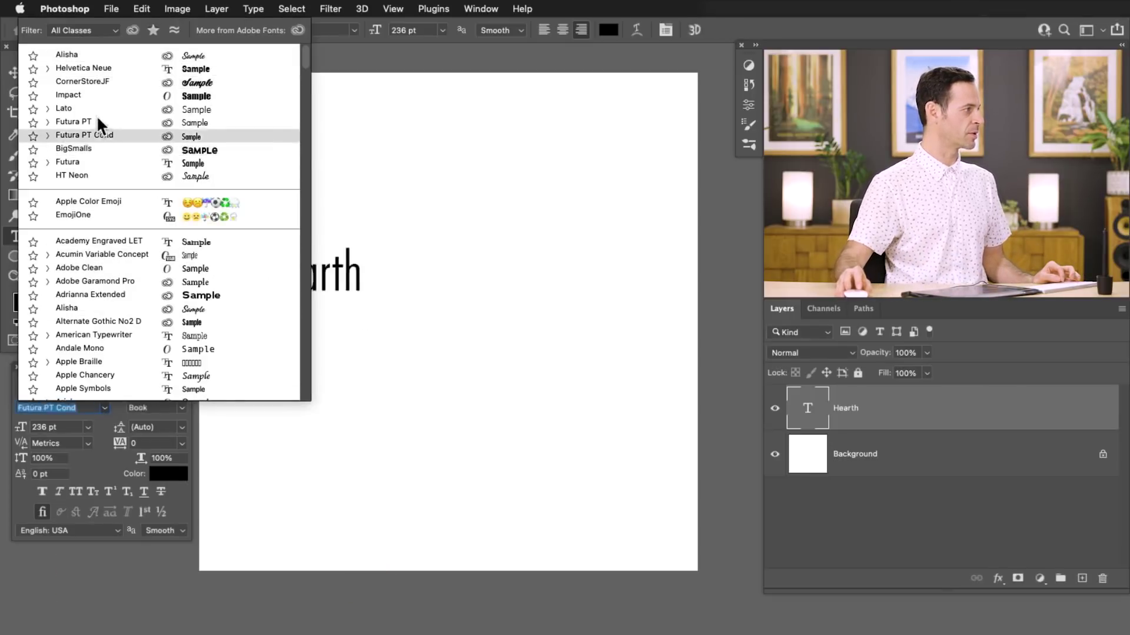
pyautogui.click(83, 68)
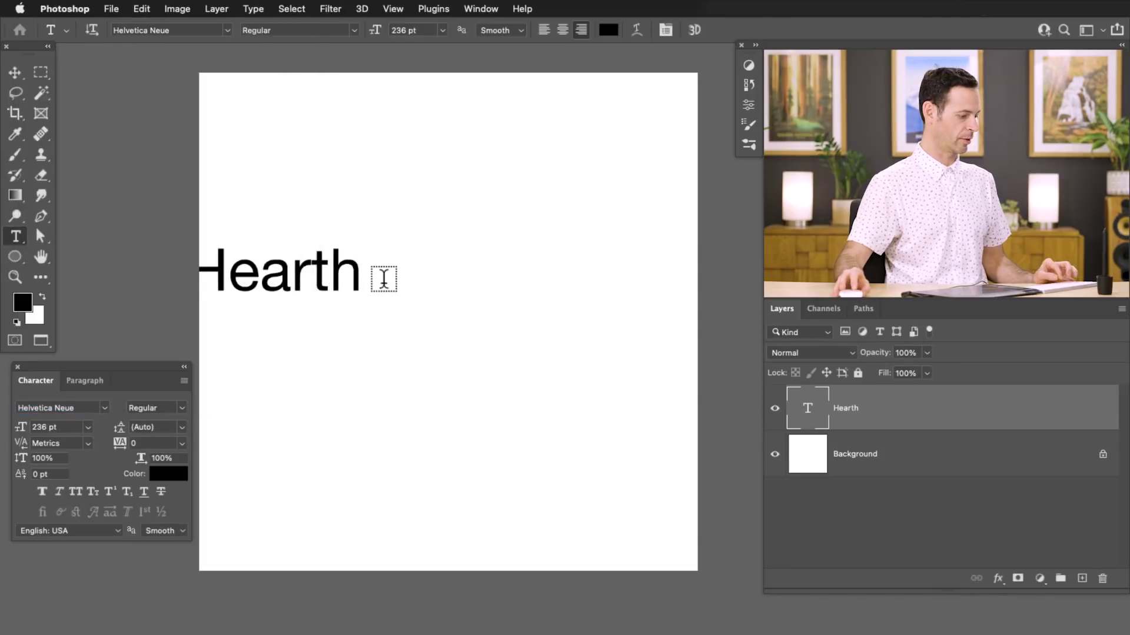
pyautogui.press('v')
pyautogui.moveTo(361, 312); pyautogui.dragTo(438, 355)
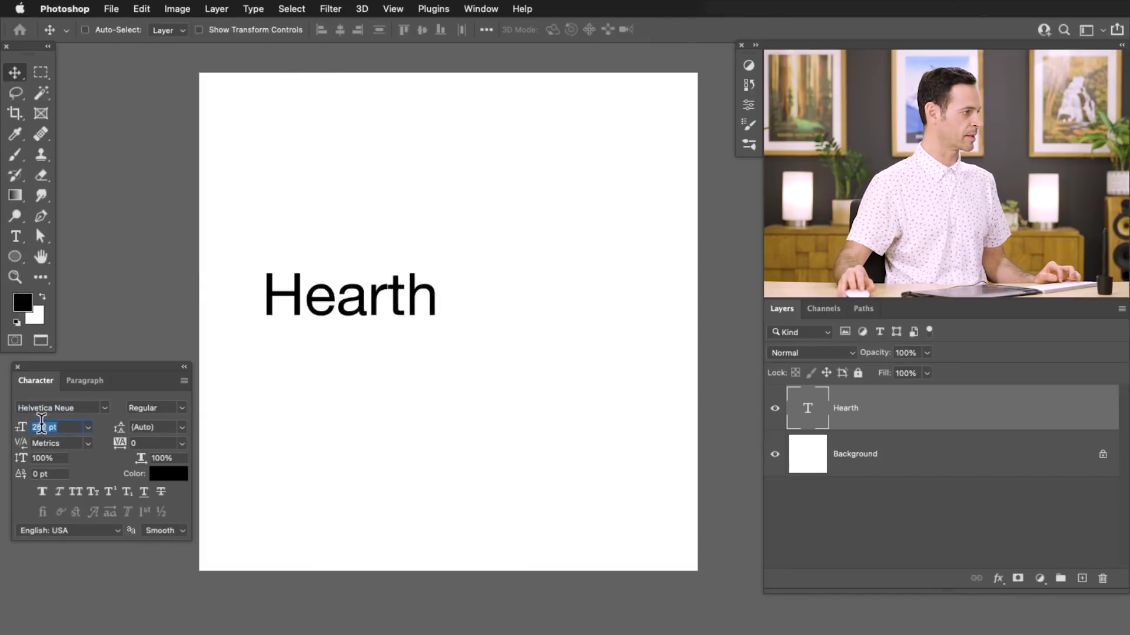
pyautogui.moveTo(369, 400); pyautogui.dragTo(441, 380)
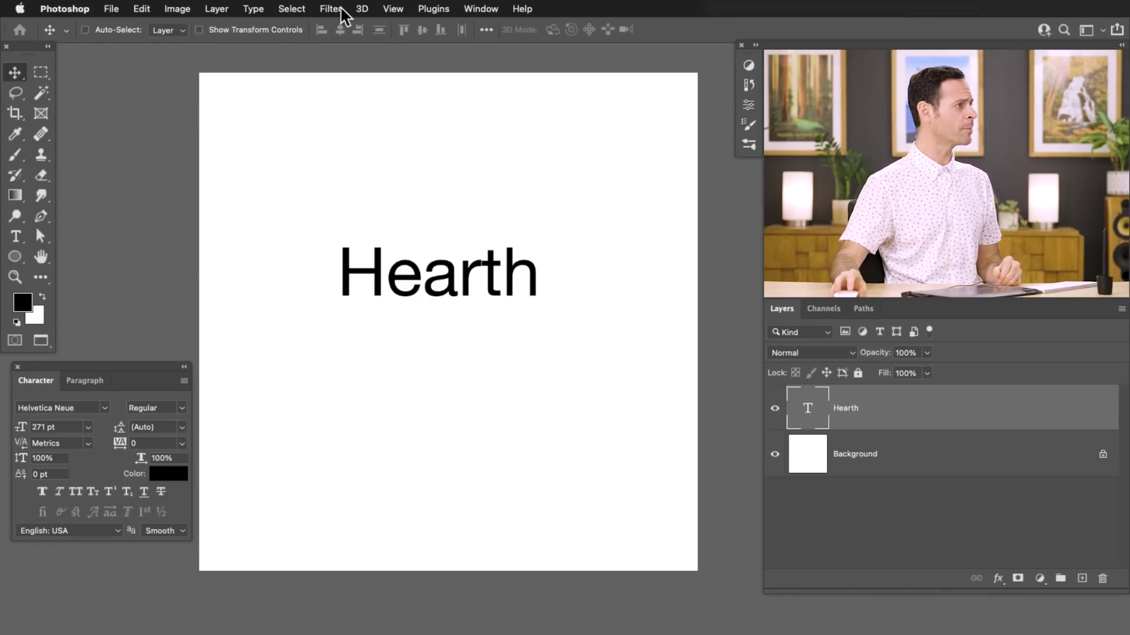
# Switch to Adobe Fonts in Chrome, filter by the Geometric tag, and look through the fonts previewed with "Hearth"
pyautogui.click(254, 9)
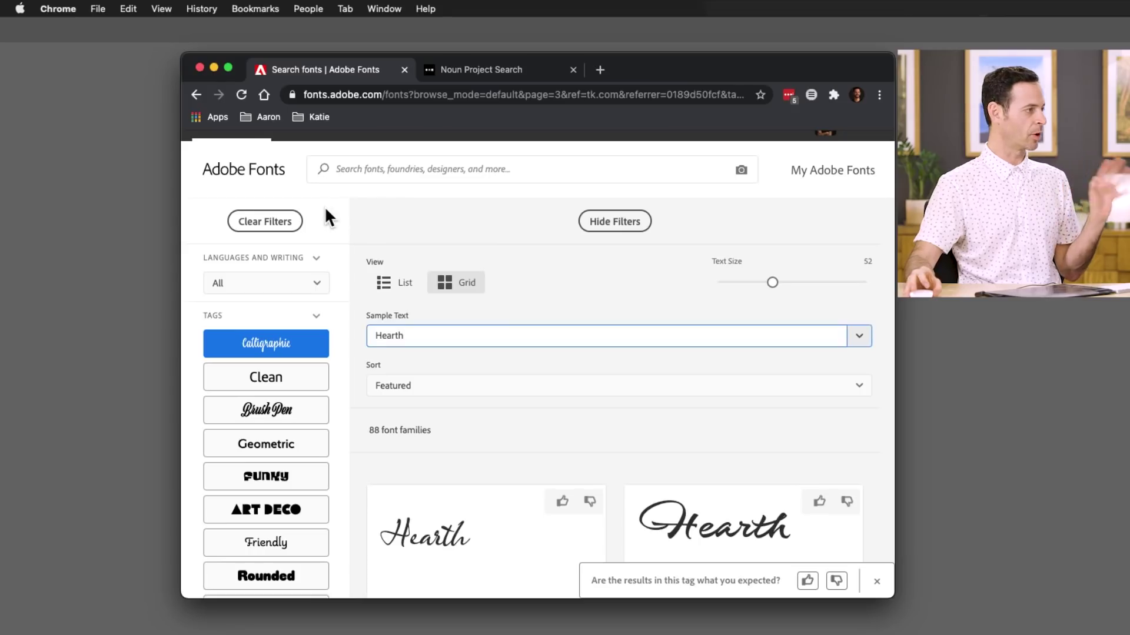
pyautogui.scroll(1, 327, 218)
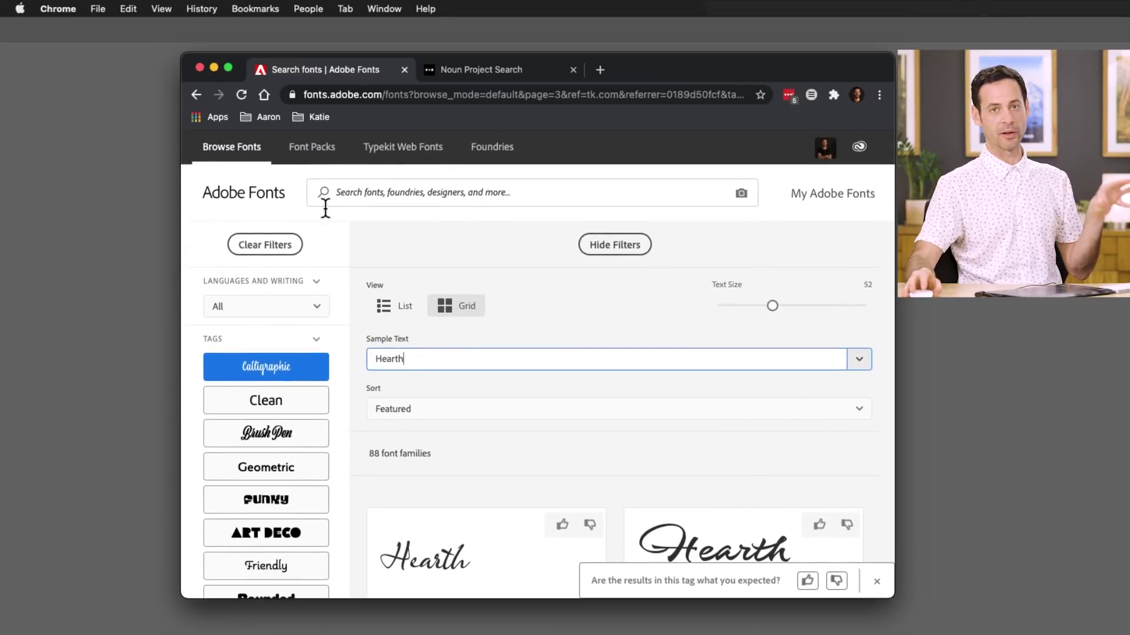
pyautogui.scroll(-2, 294, 276)
pyautogui.scroll(-1, 300, 289)
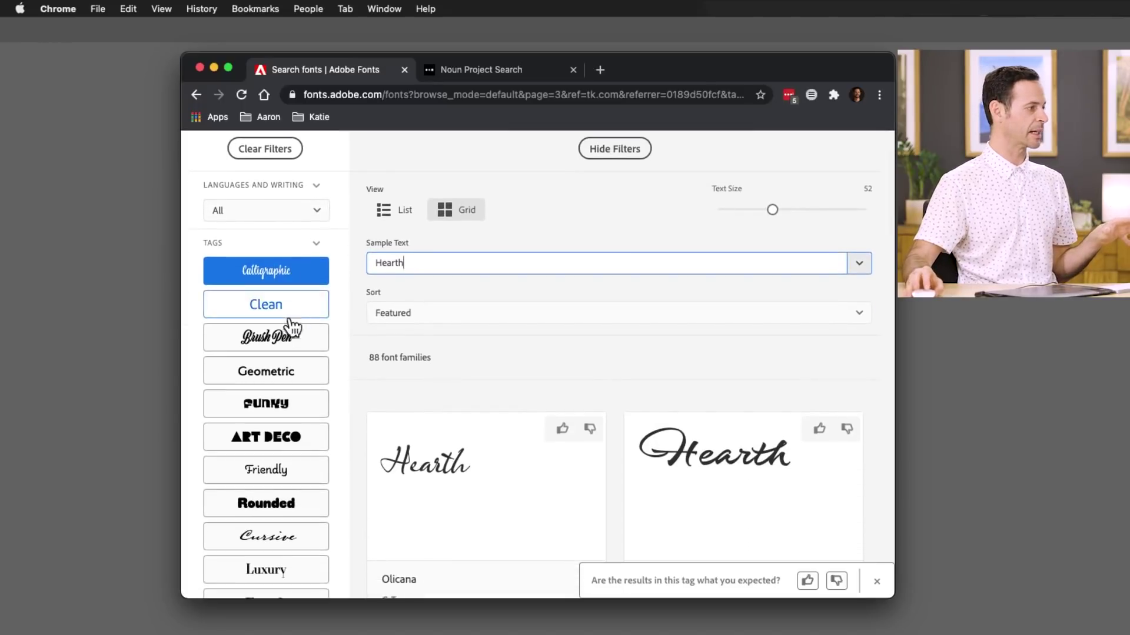
pyautogui.click(284, 382)
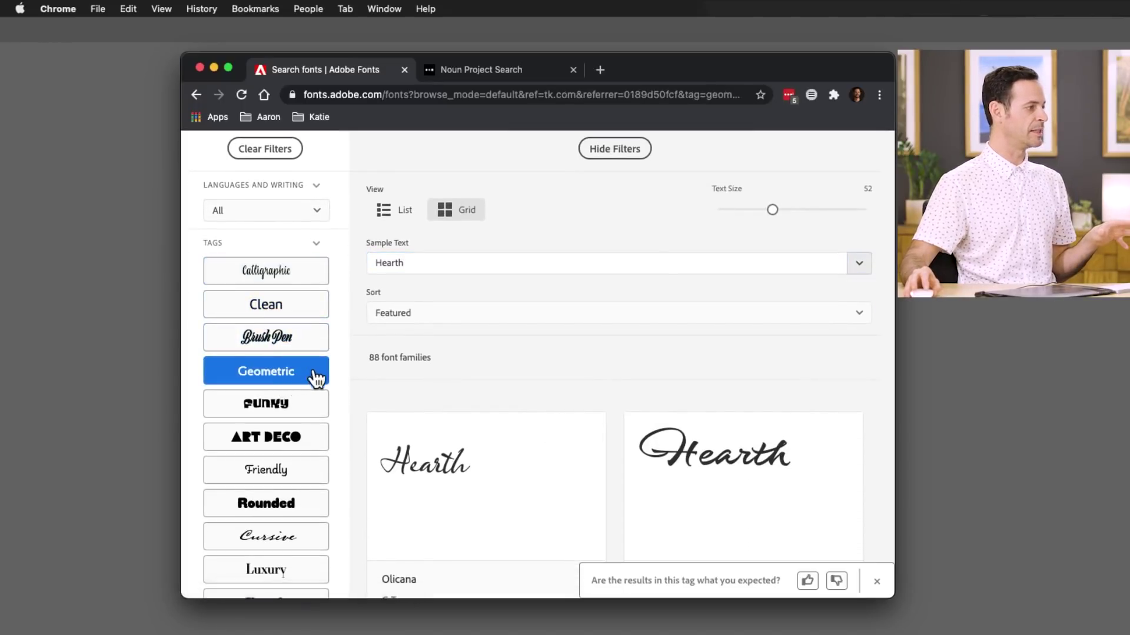
pyautogui.scroll(-3, 324, 379)
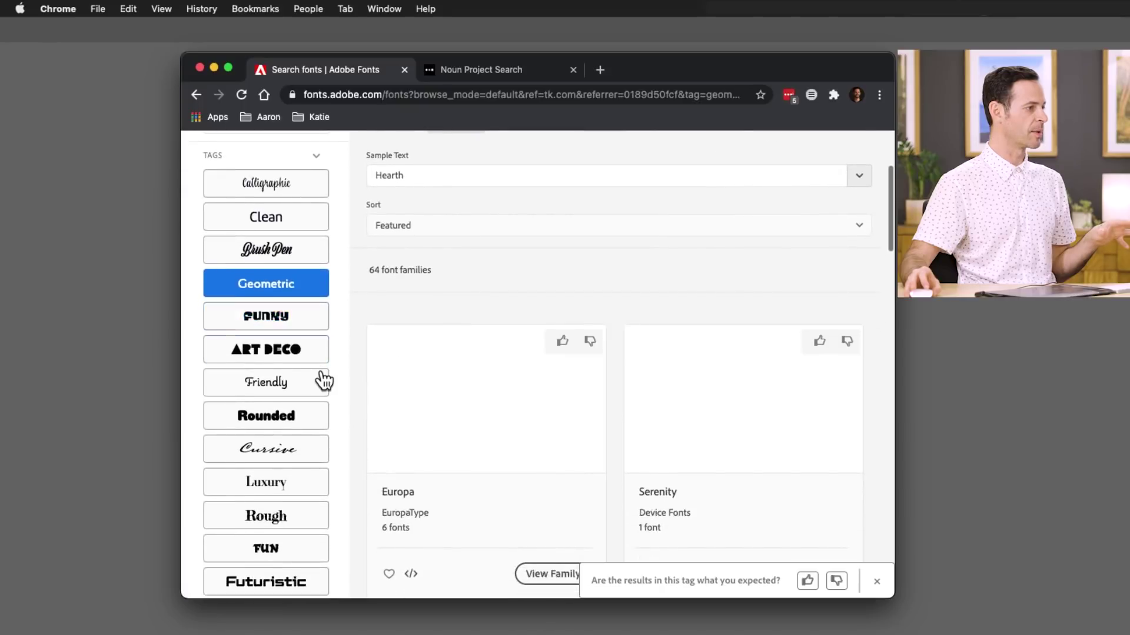
pyautogui.scroll(4, 327, 367)
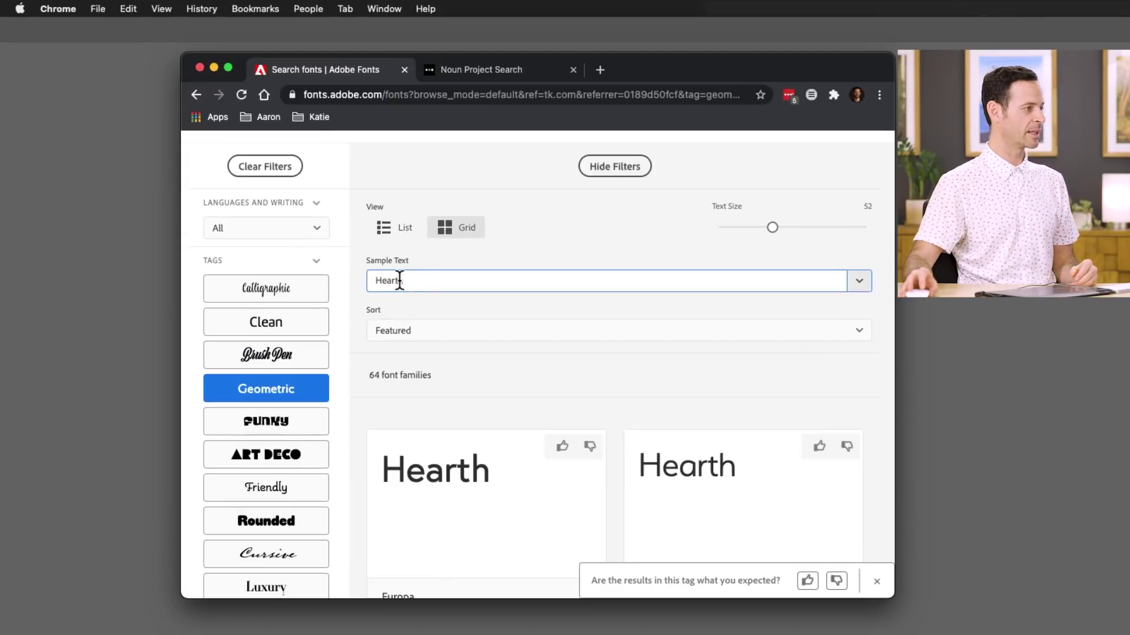
pyautogui.scroll(-5, 362, 295)
pyautogui.scroll(3, 362, 295)
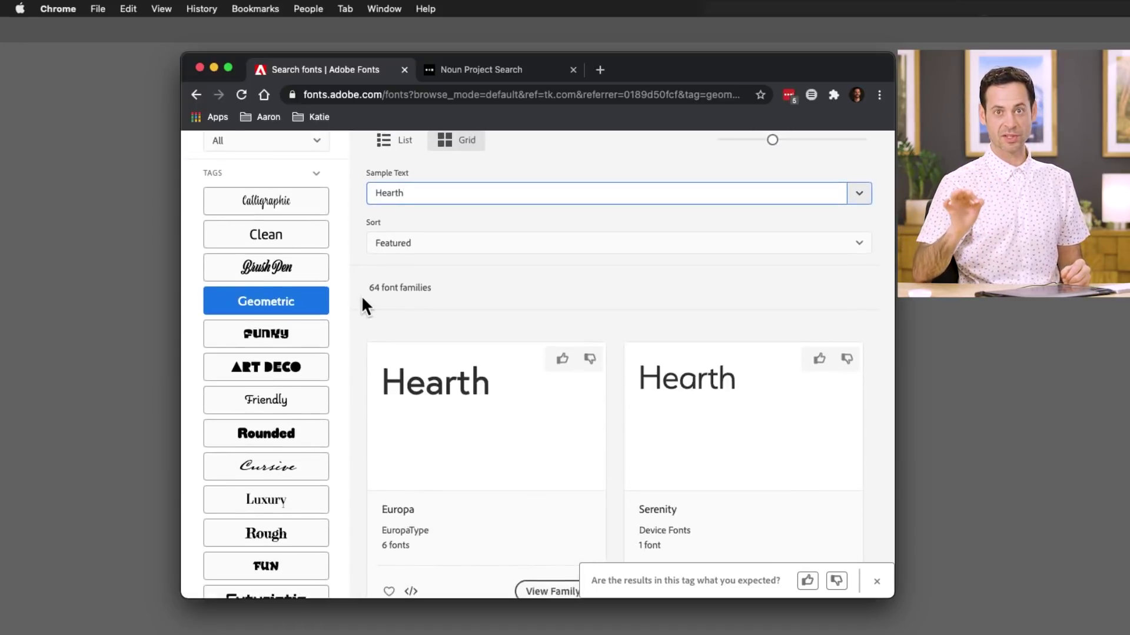
# Filter the fonts by the Calligraphic tag and look through the first page of results
pyautogui.click(284, 206)
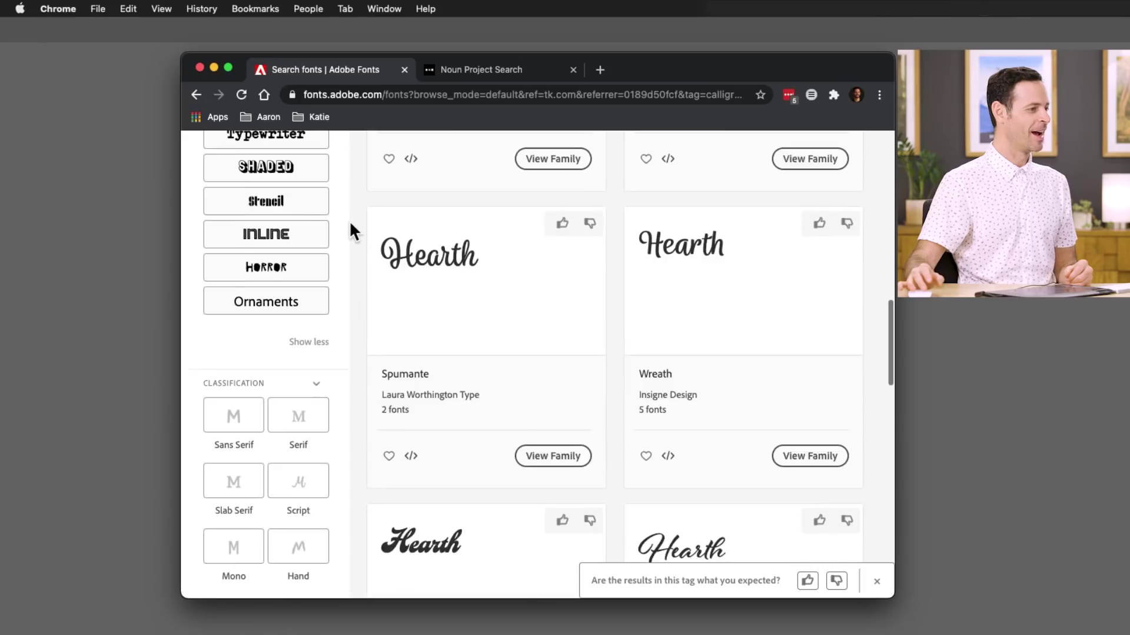
pyautogui.scroll(-7, 350, 227)
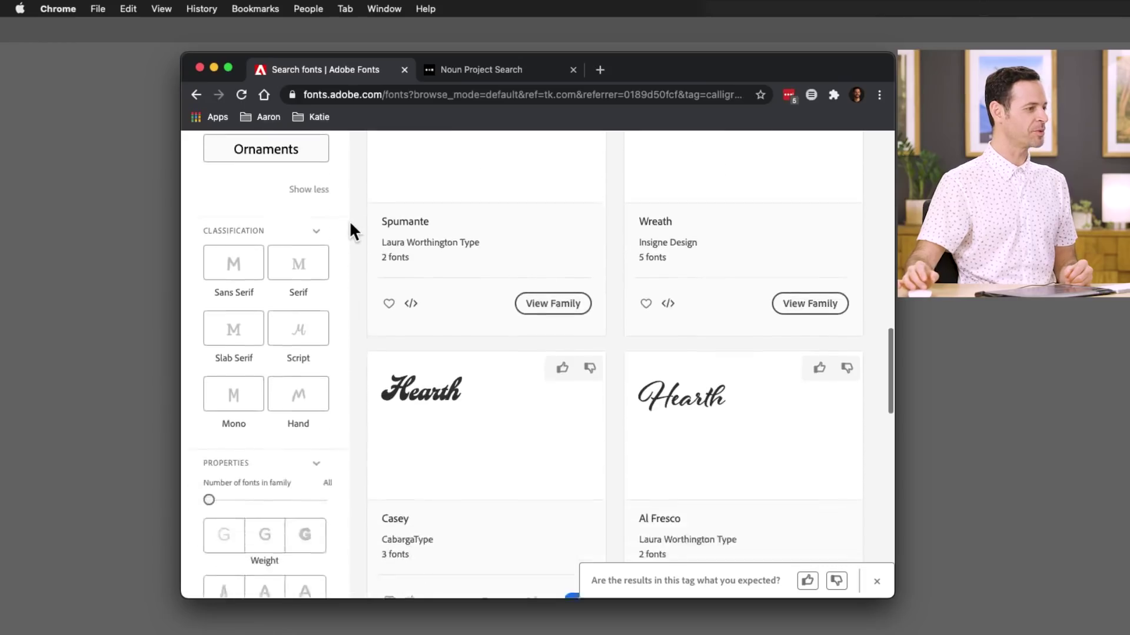
pyautogui.scroll(-6, 350, 226)
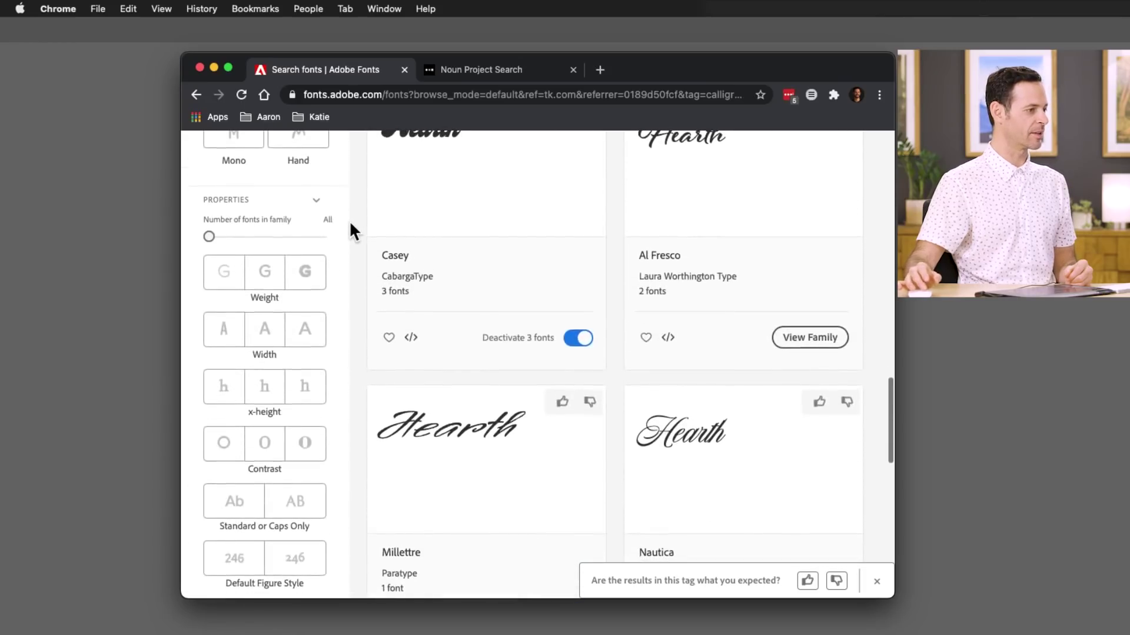
pyautogui.scroll(-3, 350, 228)
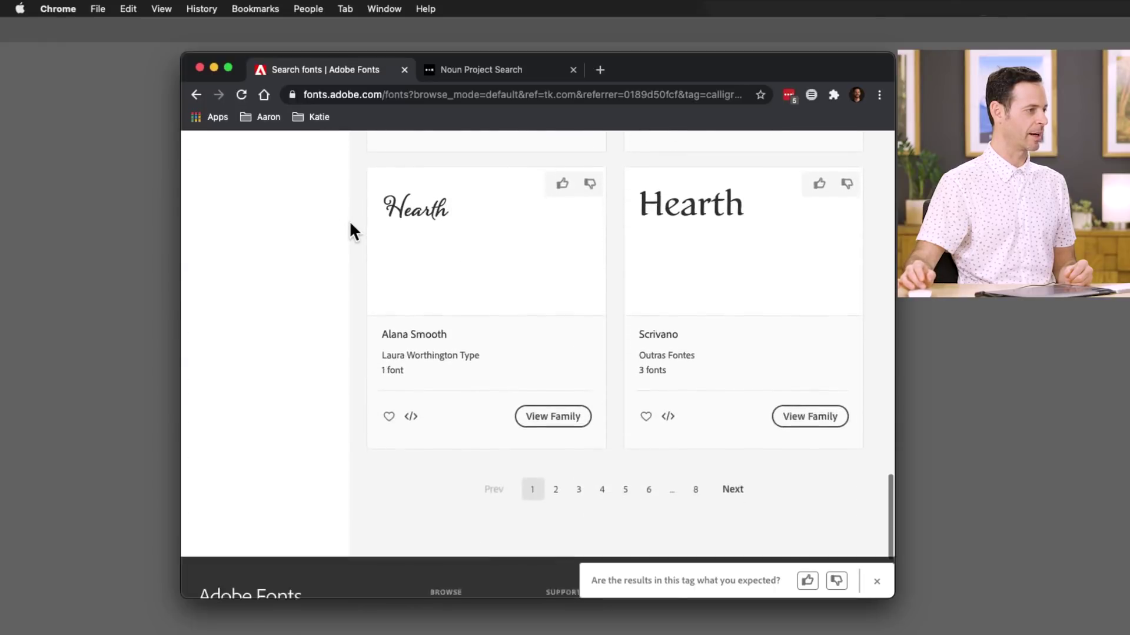
# Look through page 2 of the Calligraphic fonts previewed with "Hearth"
pyautogui.click(556, 471)
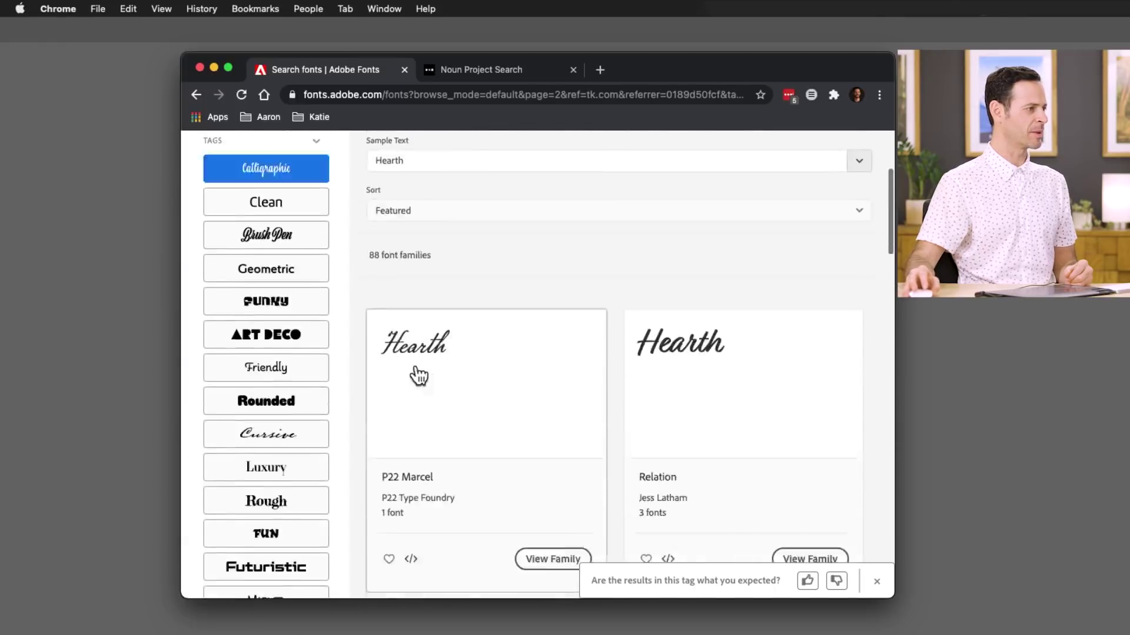
pyautogui.scroll(-6, 377, 347)
pyautogui.scroll(-4, 376, 342)
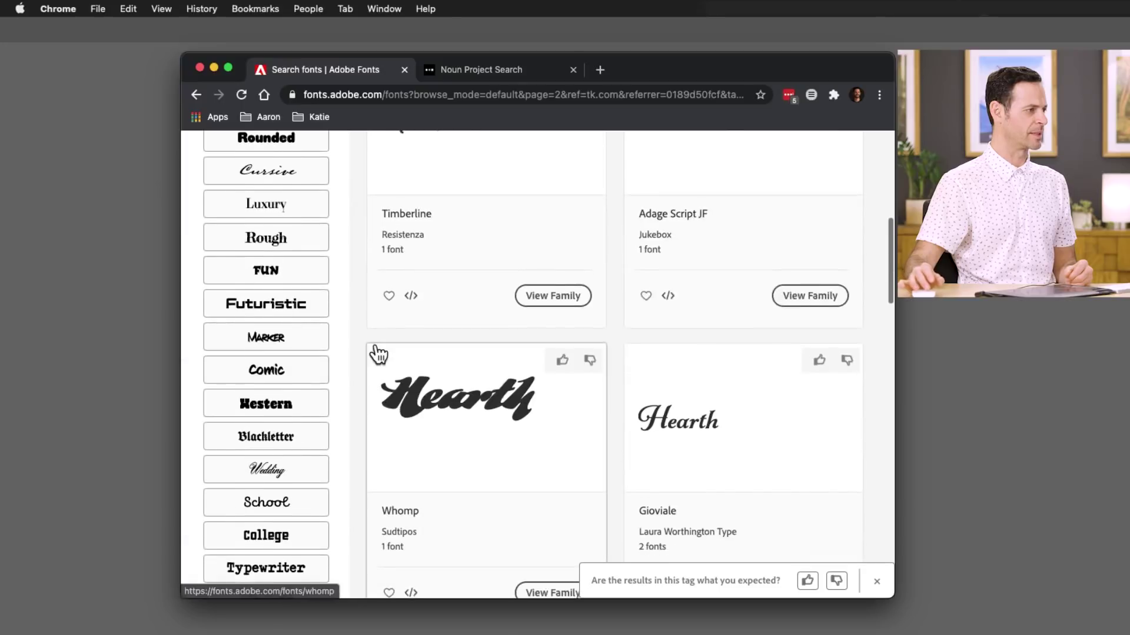
pyautogui.scroll(-10, 376, 353)
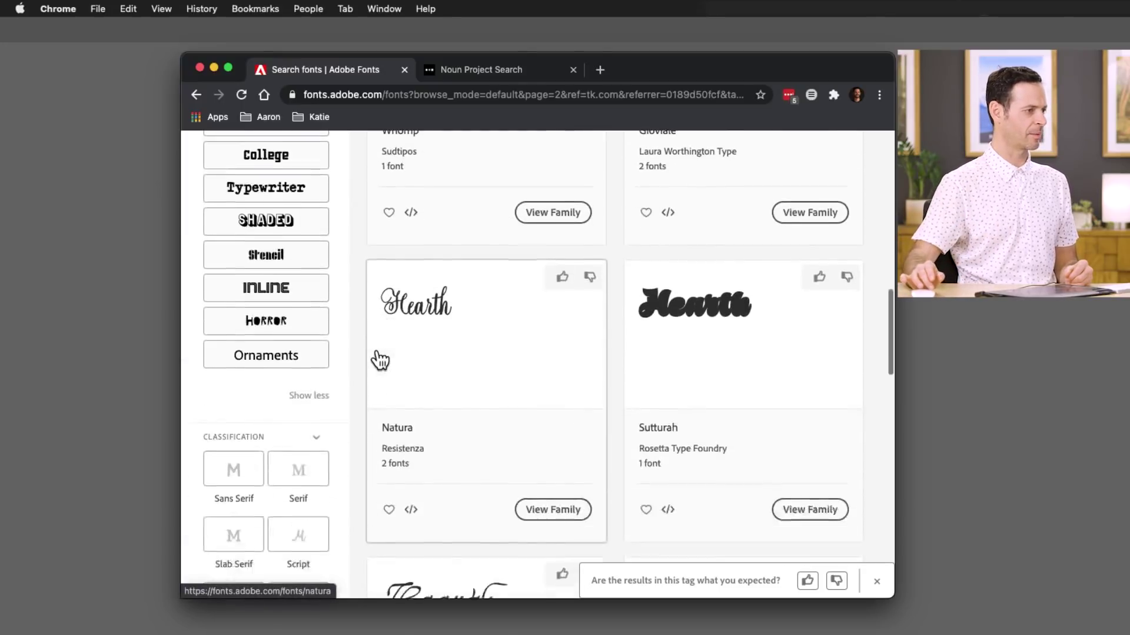
pyautogui.scroll(-8, 380, 359)
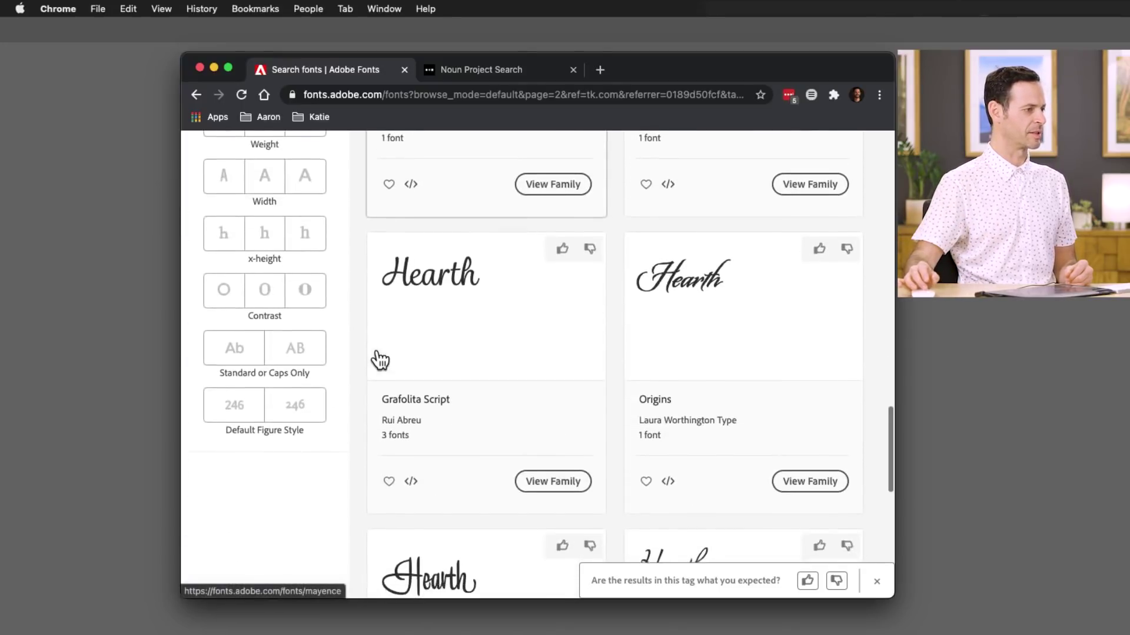
pyautogui.scroll(-2, 380, 358)
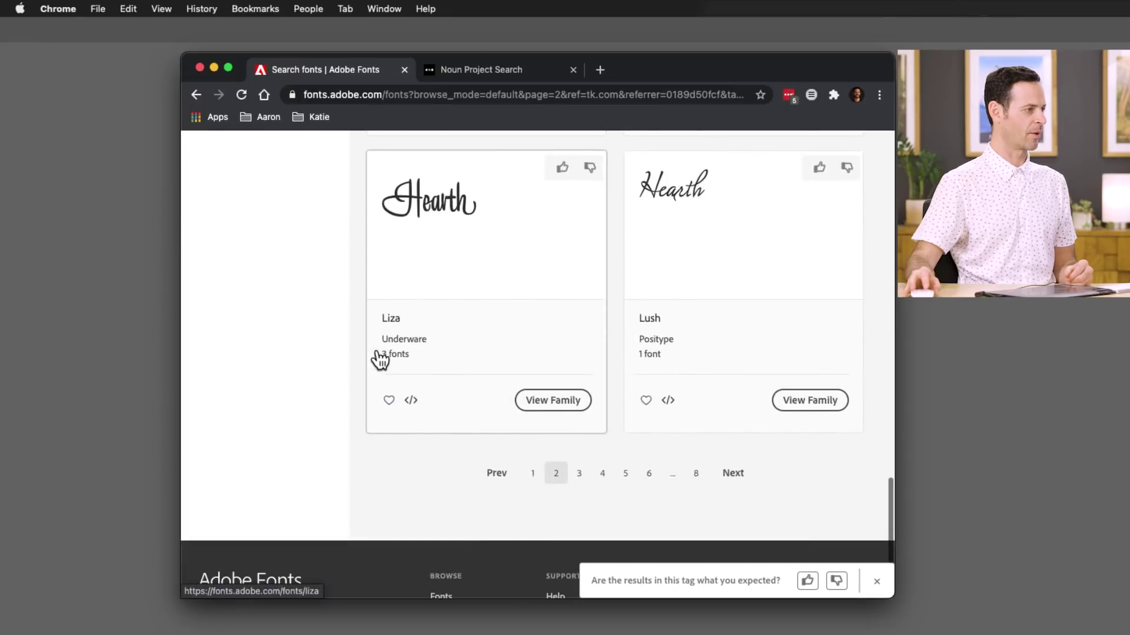
# Look through page 3 of the Calligraphic fonts and open the Alisha font's page
pyautogui.click(581, 474)
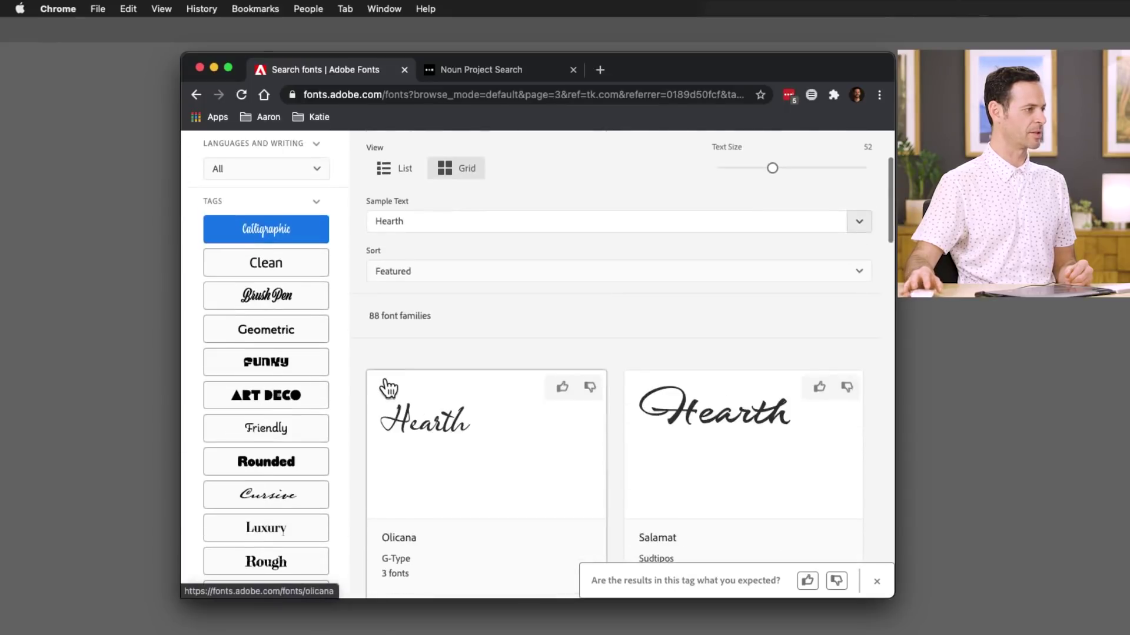
pyautogui.scroll(-4, 353, 390)
pyautogui.scroll(-4, 353, 389)
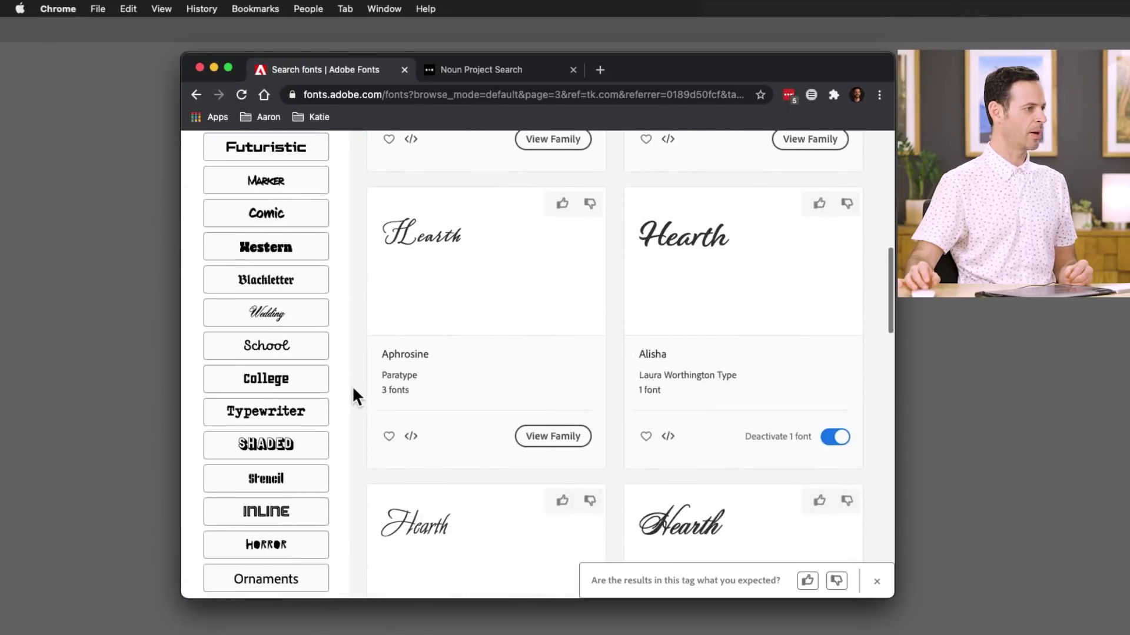
pyautogui.scroll(1, 353, 389)
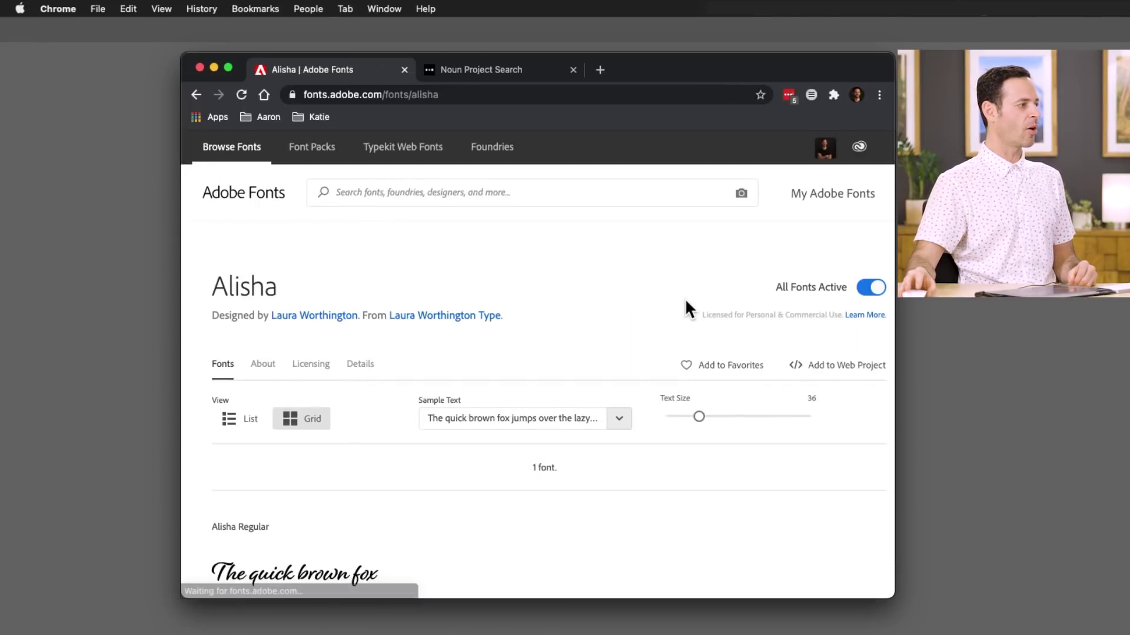
# Examine the Alisha font's page, including its activation setting and sample text preview
pyautogui.scroll(-1, 655, 293)
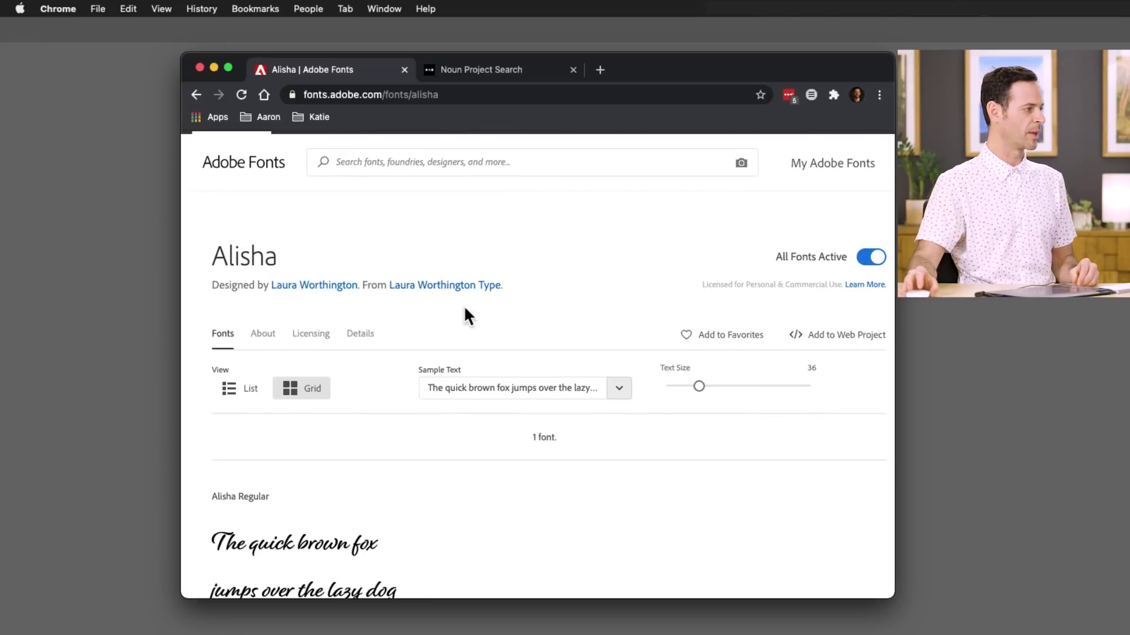
pyautogui.scroll(-4, 421, 333)
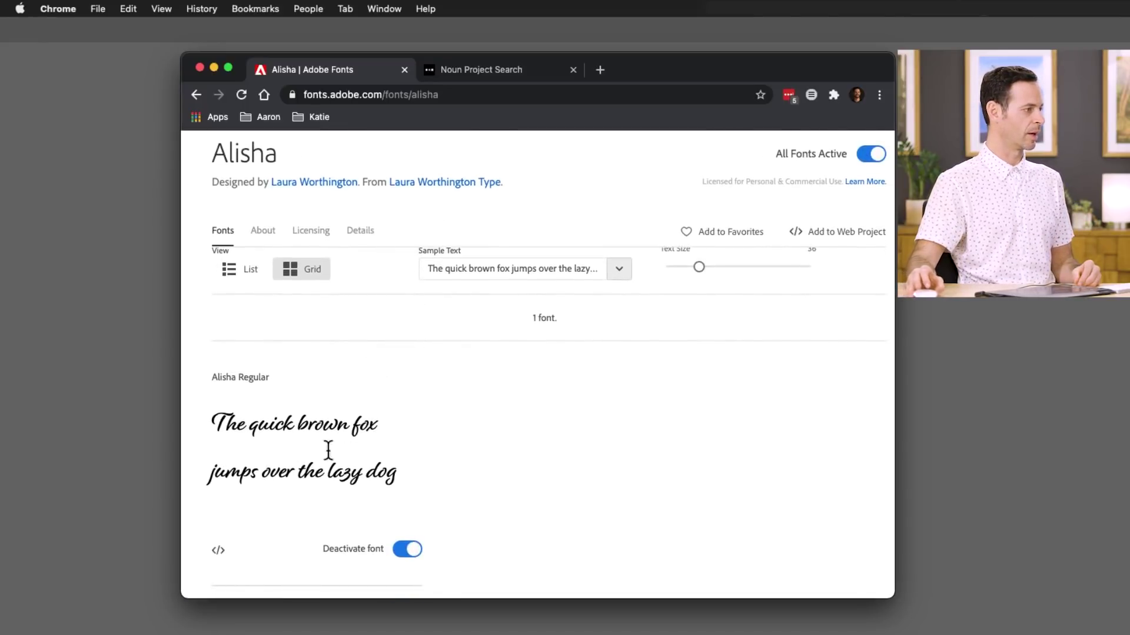
pyautogui.moveTo(356, 431); pyautogui.dragTo(450, 478)
pyautogui.scroll(3, 450, 478)
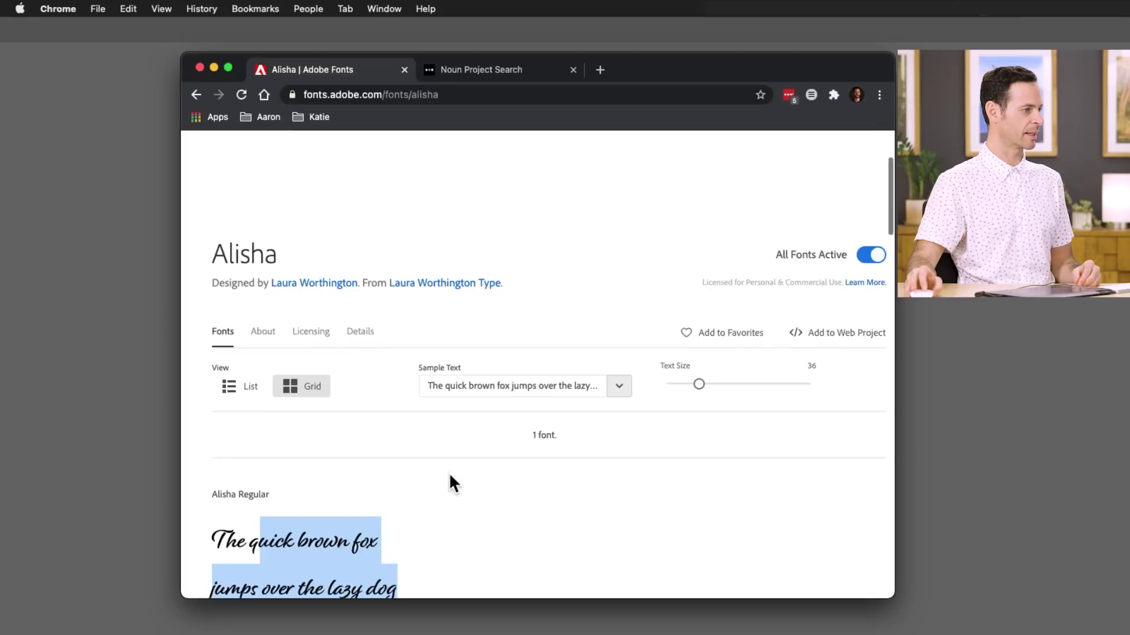
pyautogui.scroll(-1, 450, 476)
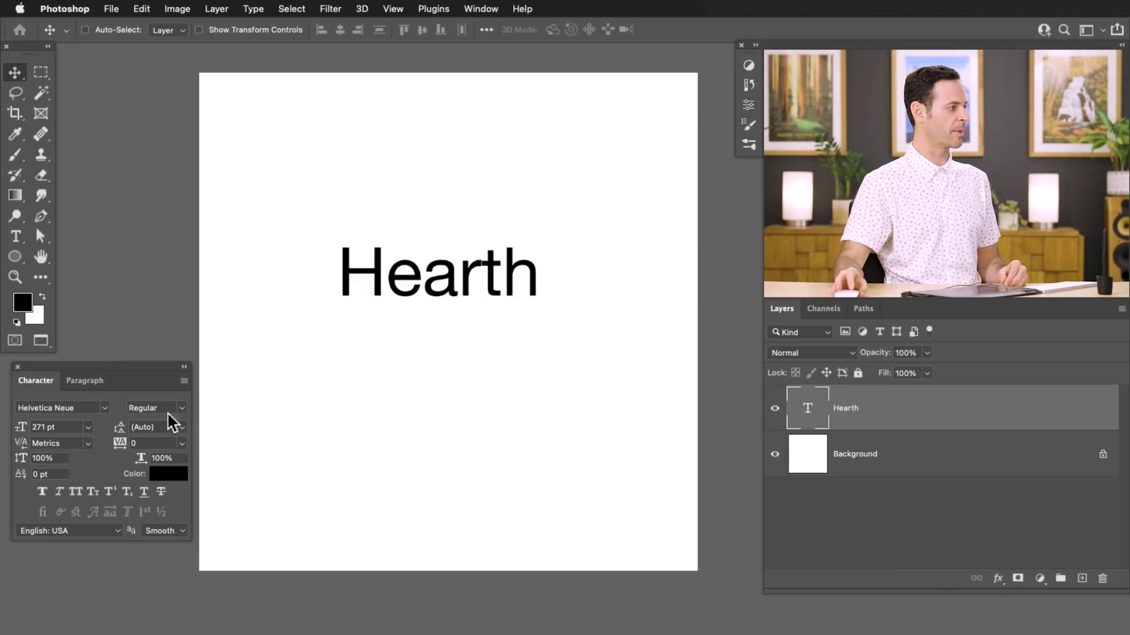
# Switch back to Photoshop and set the Hearth text to the Alisha font at 430 pt
pyautogui.click(105, 410)
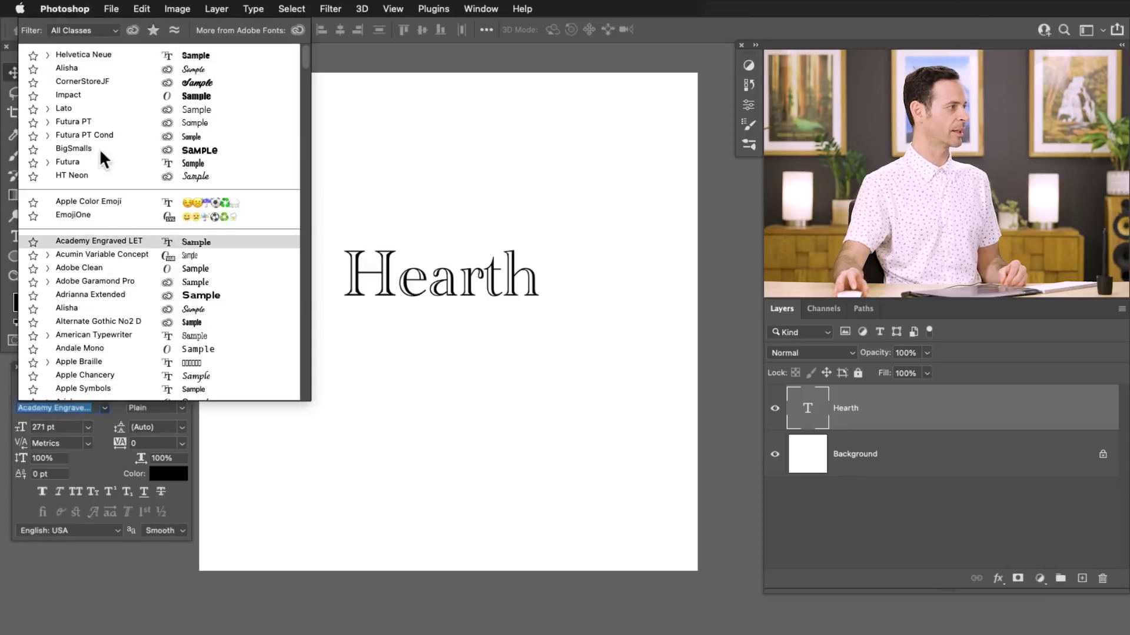
pyautogui.click(73, 68)
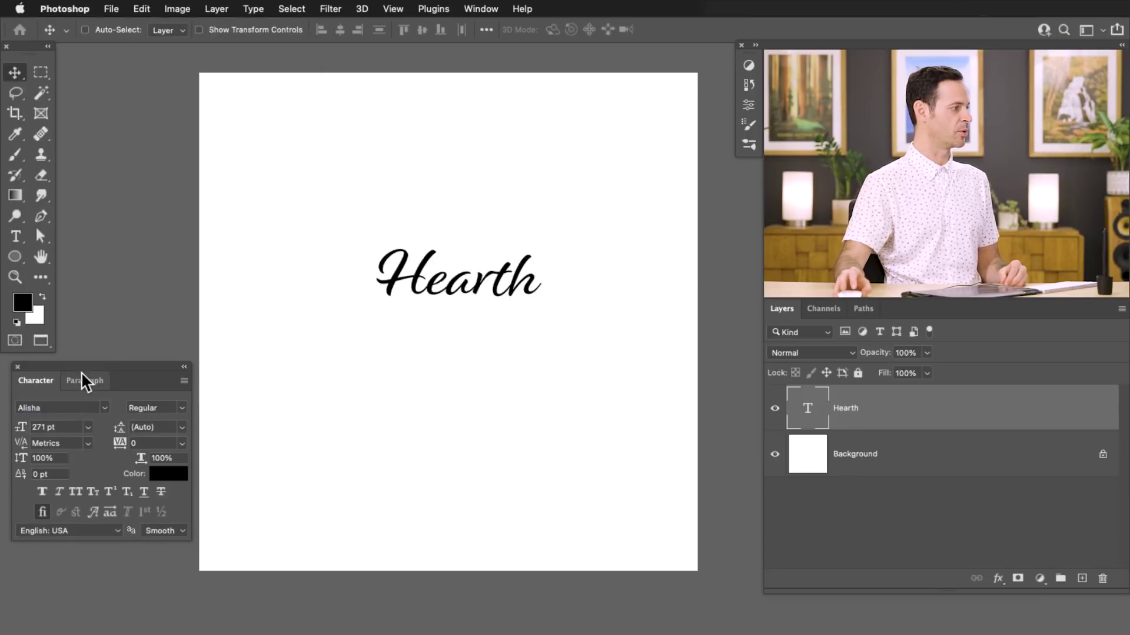
pyautogui.scroll(3, 38, 427)
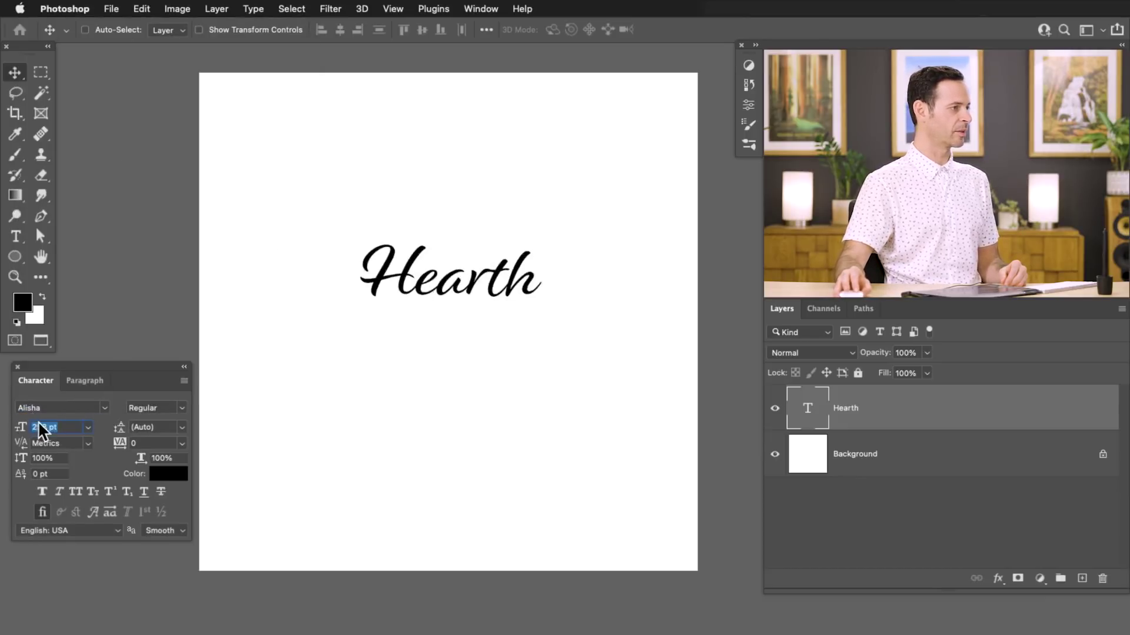
pyautogui.moveTo(123, 426); pyautogui.dragTo(135, 427)
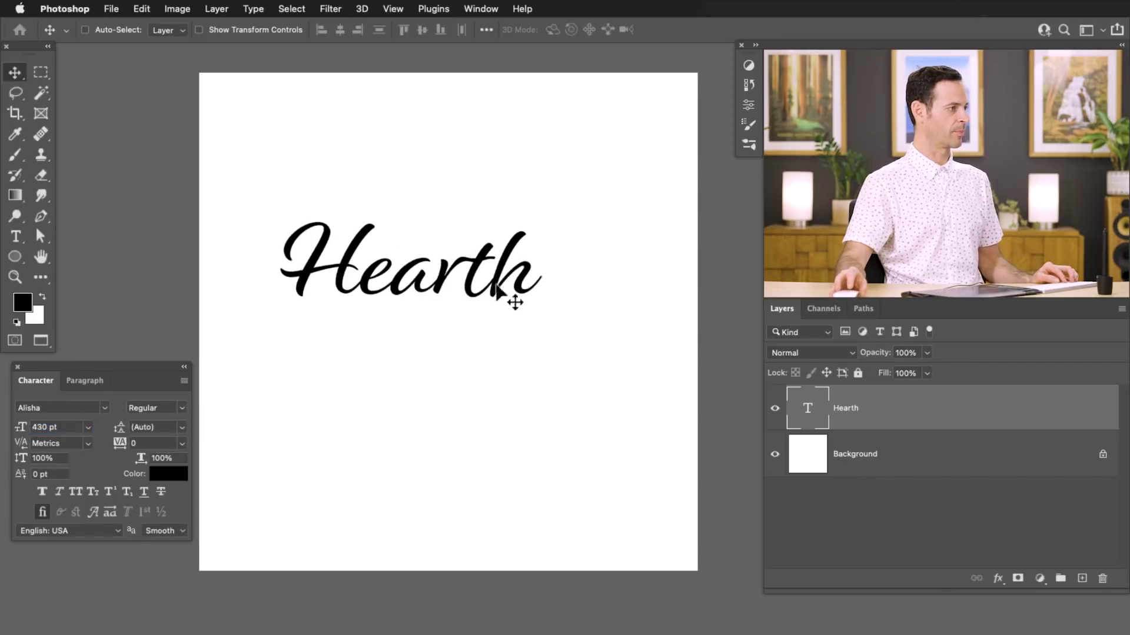
# Center the Hearth text vertically and horizontally on the whole canvas
pyautogui.press('super+a')
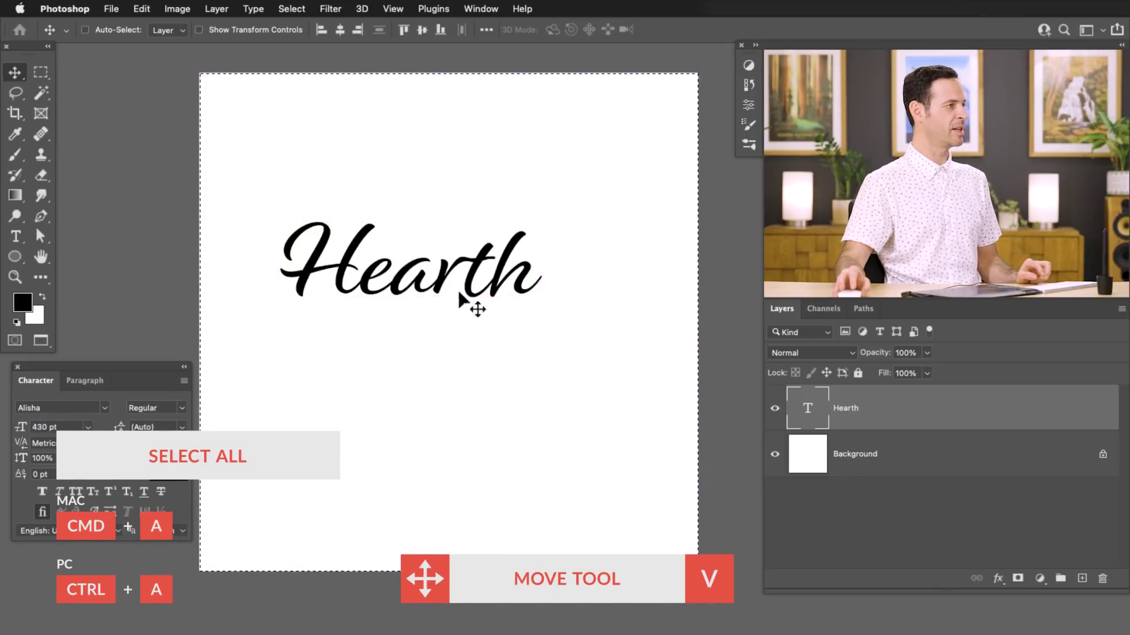
pyautogui.click(422, 30)
pyautogui.click(340, 30)
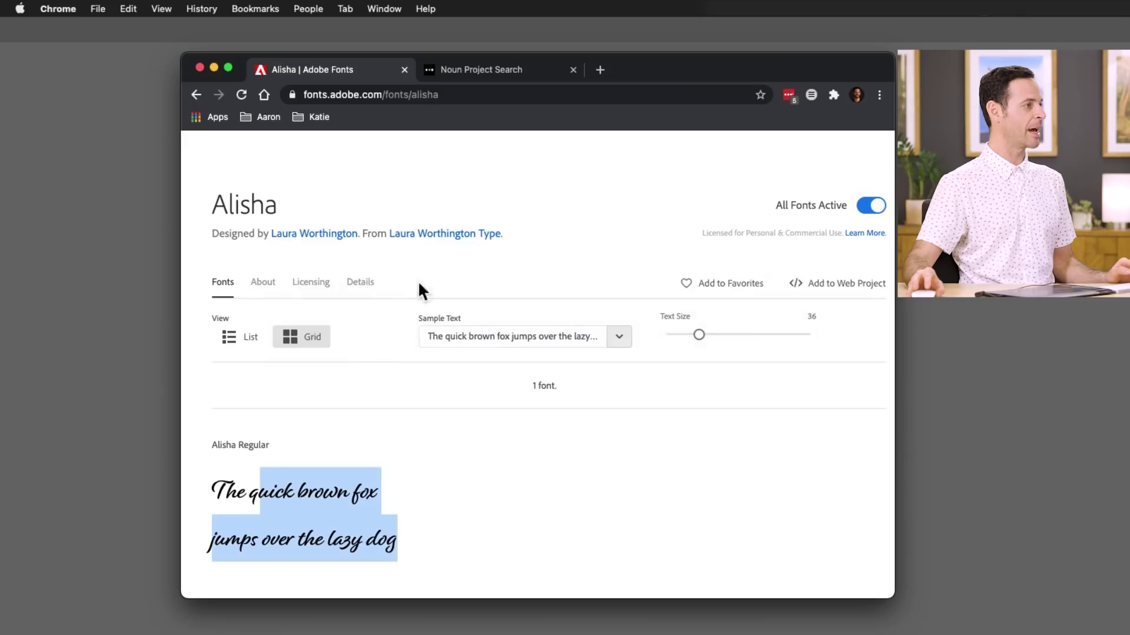
# Switch to the Noun Project leaf results in Chrome and download the solid two-leaf sprig icon as SVG
pyautogui.click(483, 79)
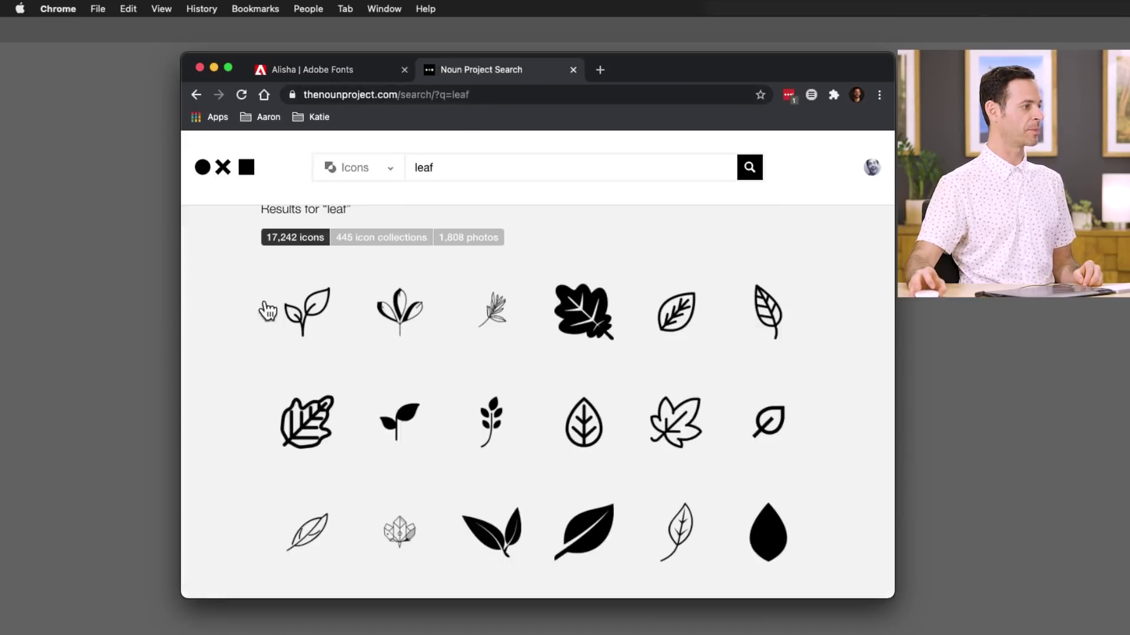
pyautogui.scroll(2, 251, 315)
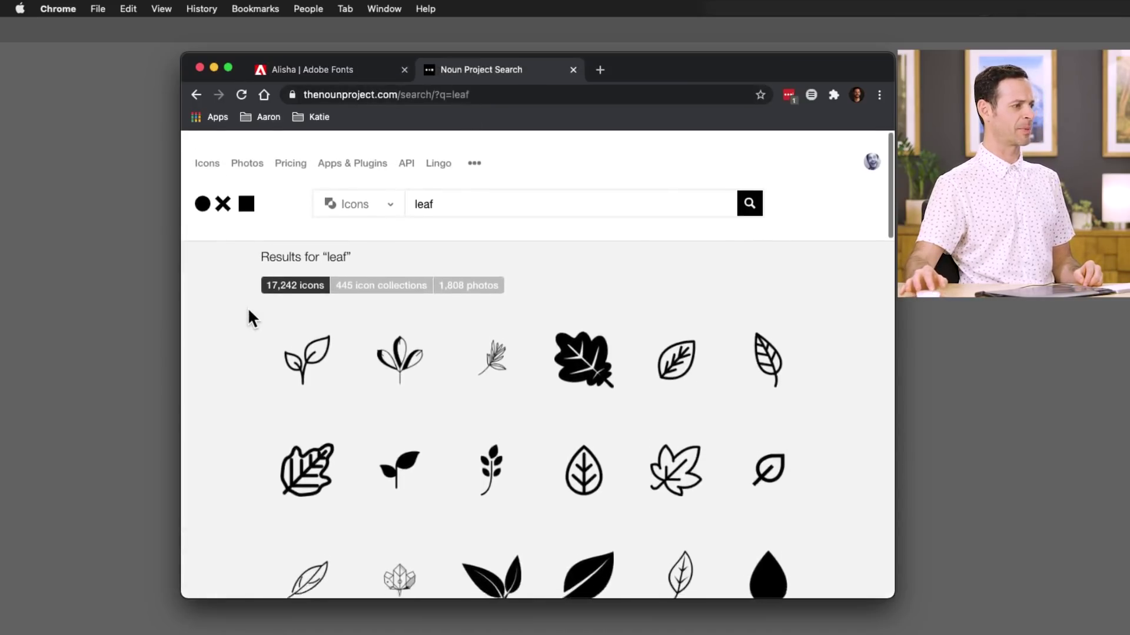
pyautogui.scroll(-2, 249, 313)
pyautogui.scroll(-1, 249, 312)
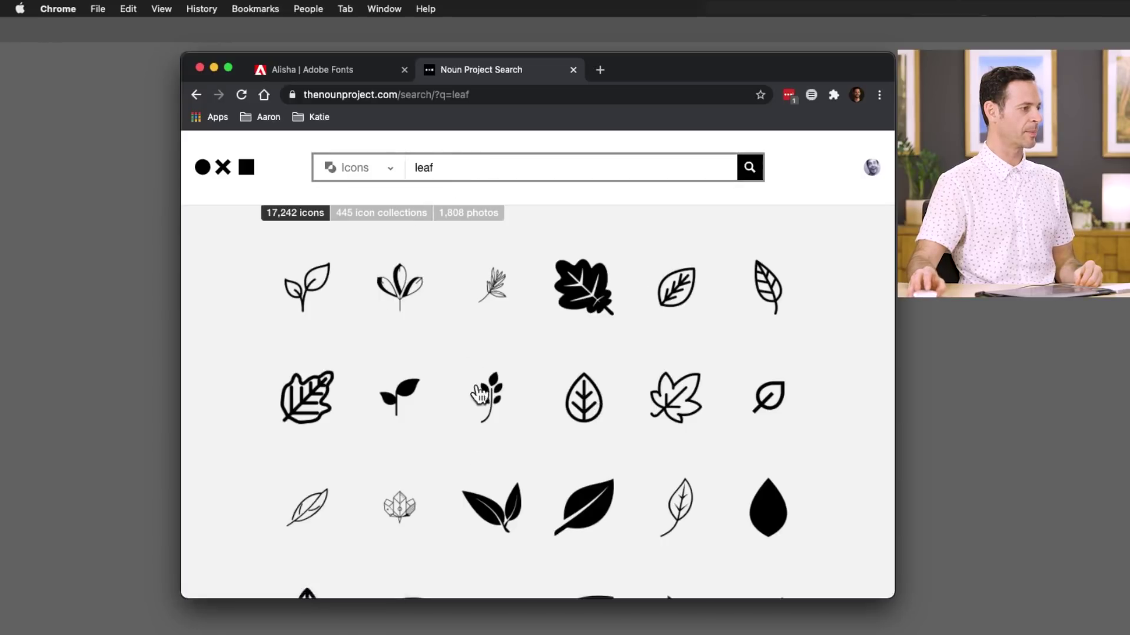
pyautogui.click(480, 483)
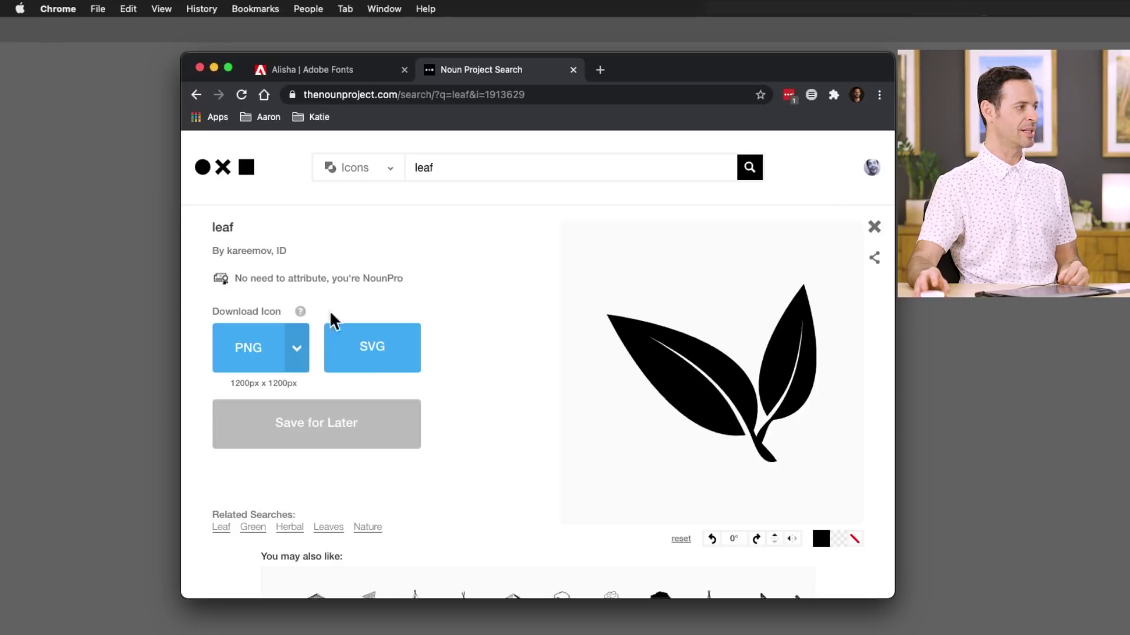
pyautogui.moveTo(391, 287)
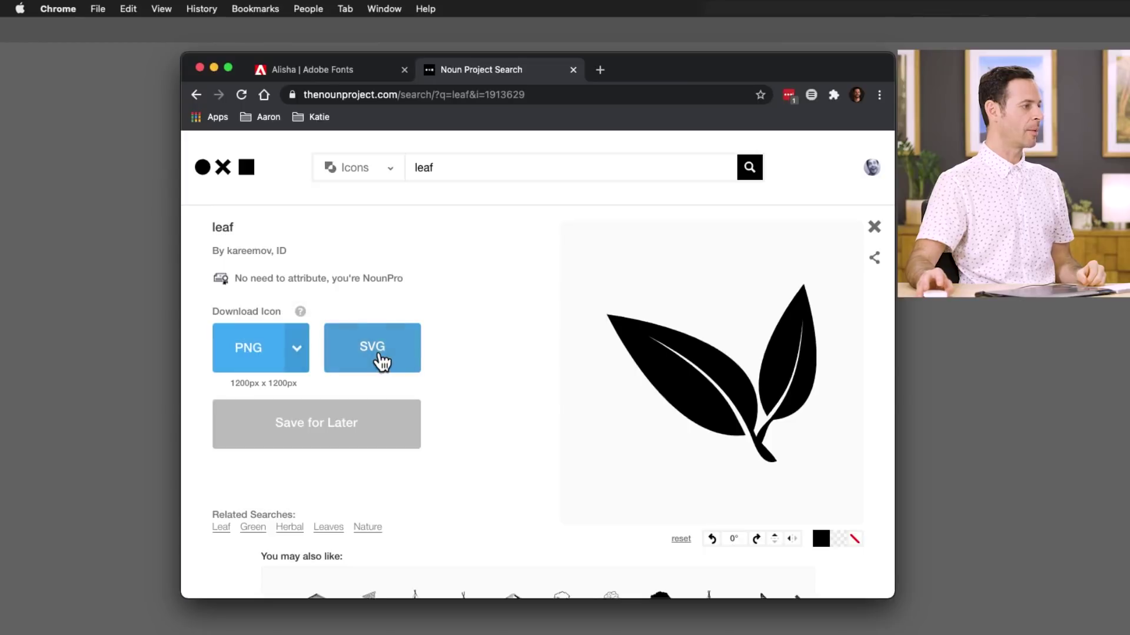
pyautogui.click(380, 360)
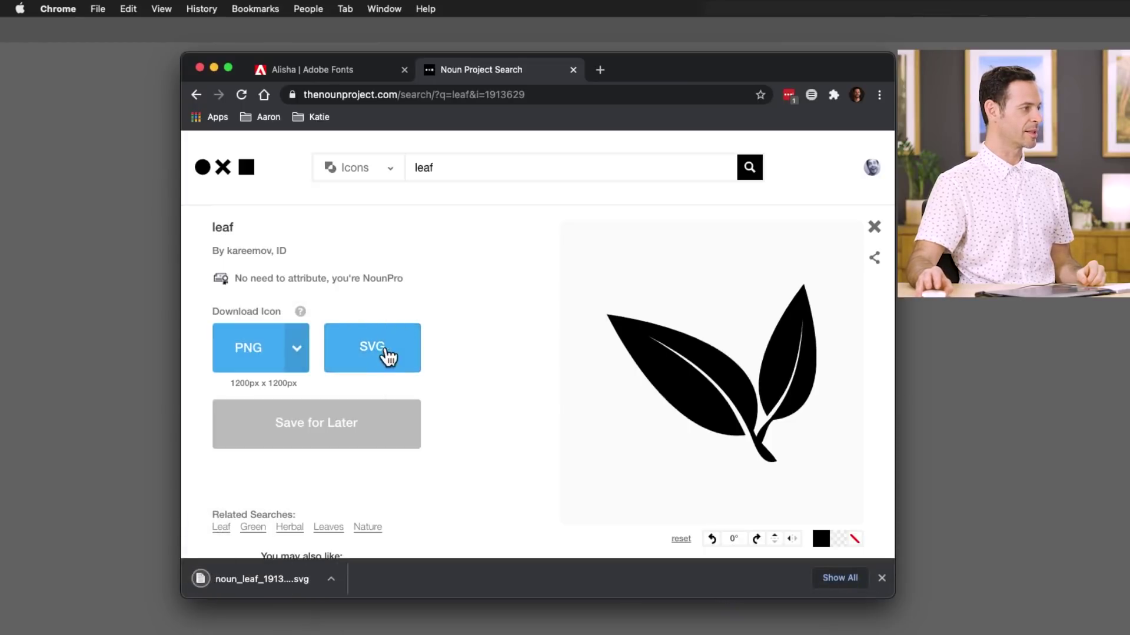
# Return to the leaf results, download the solid single-leaf icon as SVG and reveal the downloaded file
pyautogui.click(196, 95)
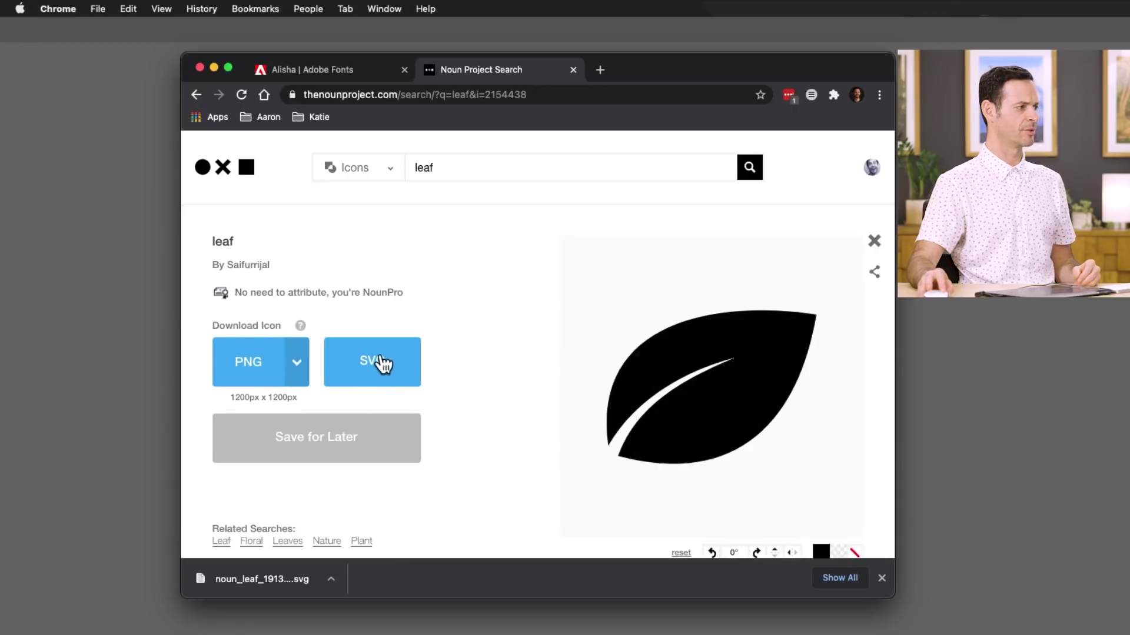
pyautogui.click(381, 363)
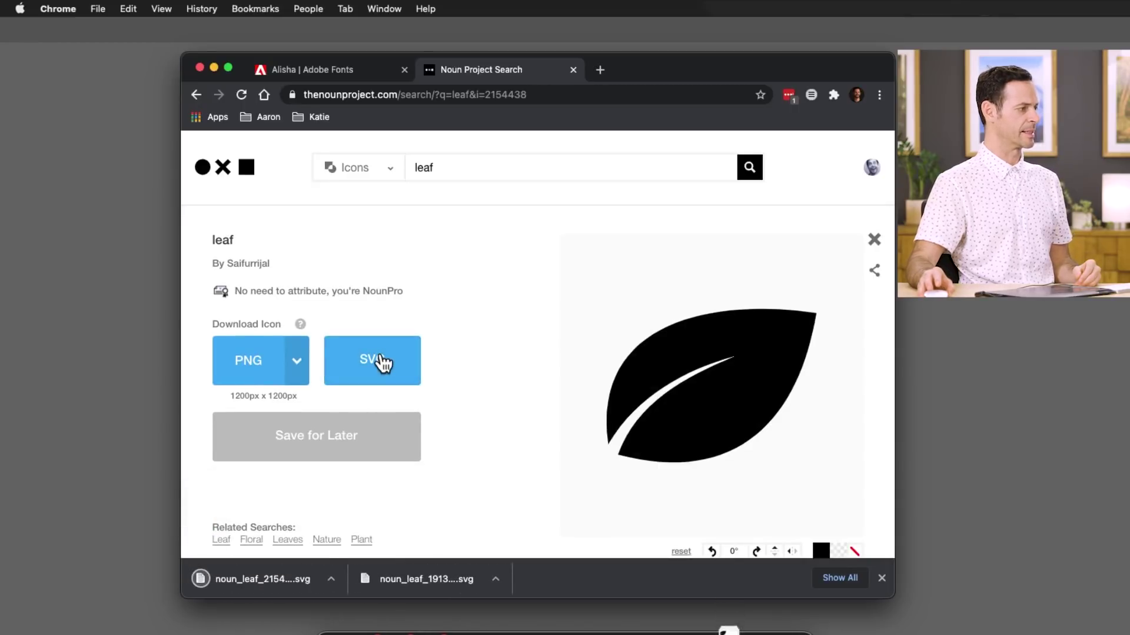
pyautogui.click(330, 579)
pyautogui.click(391, 597)
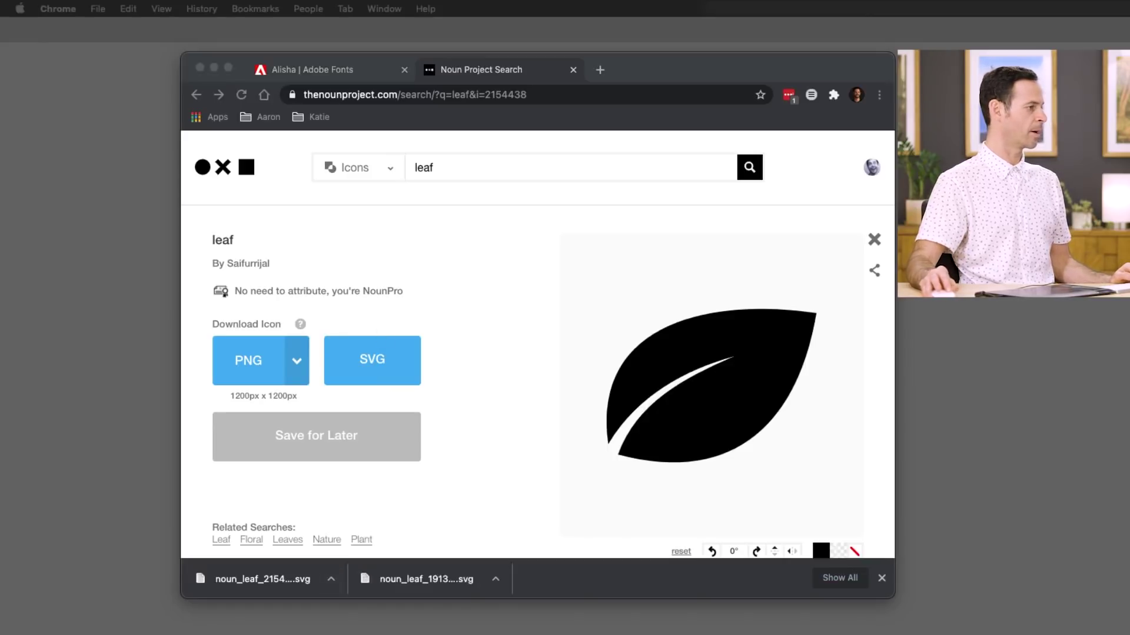
# Place both downloaded leaf SVG files into the Photoshop document at their original size
pyautogui.moveTo(299, 224); pyautogui.dragTo(140, 285)
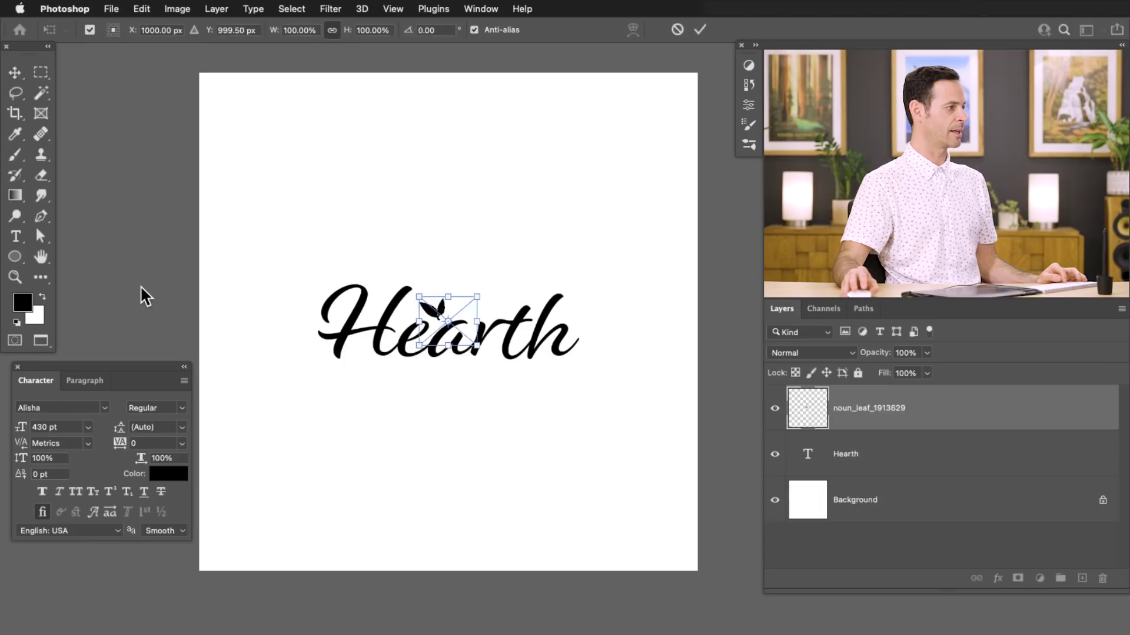
pyautogui.press('Return')
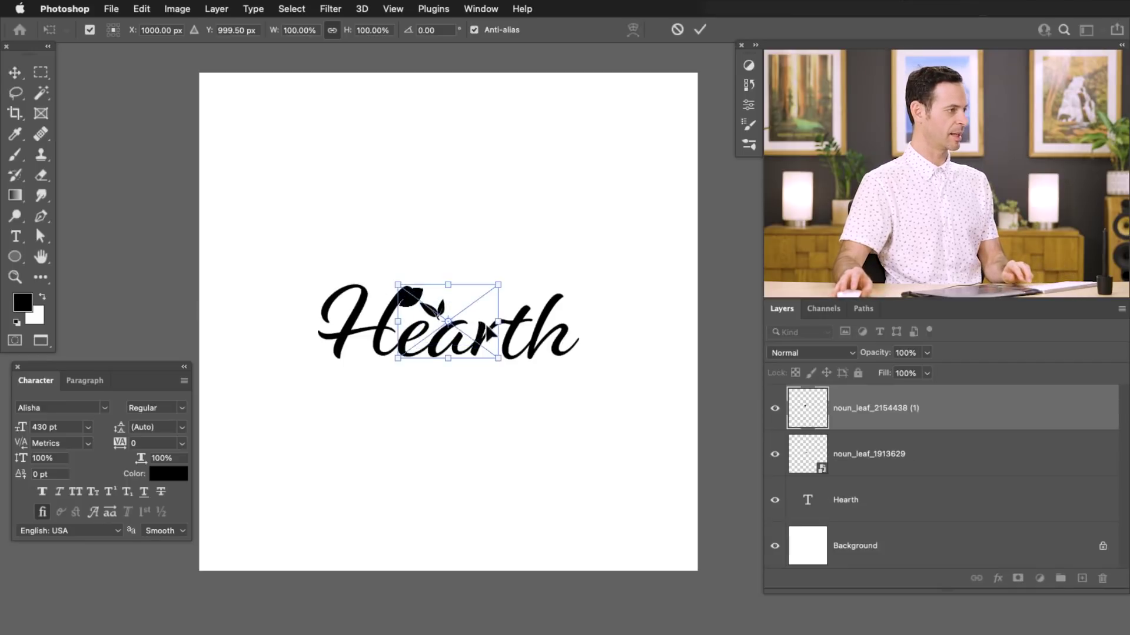
pyautogui.press('Return')
# Move the single leaf and the two-leaf sprig off the lettering into the empty area above Hearth
pyautogui.moveTo(662, 436); pyautogui.dragTo(606, 341)
pyautogui.click(859, 453)
pyautogui.moveTo(508, 446); pyautogui.dragTo(606, 372)
# Select both leaf layers and enlarge them together to about 335%
pyautogui.keyDown('shift'); pyautogui.click(859, 420); pyautogui.keyUp('shift')
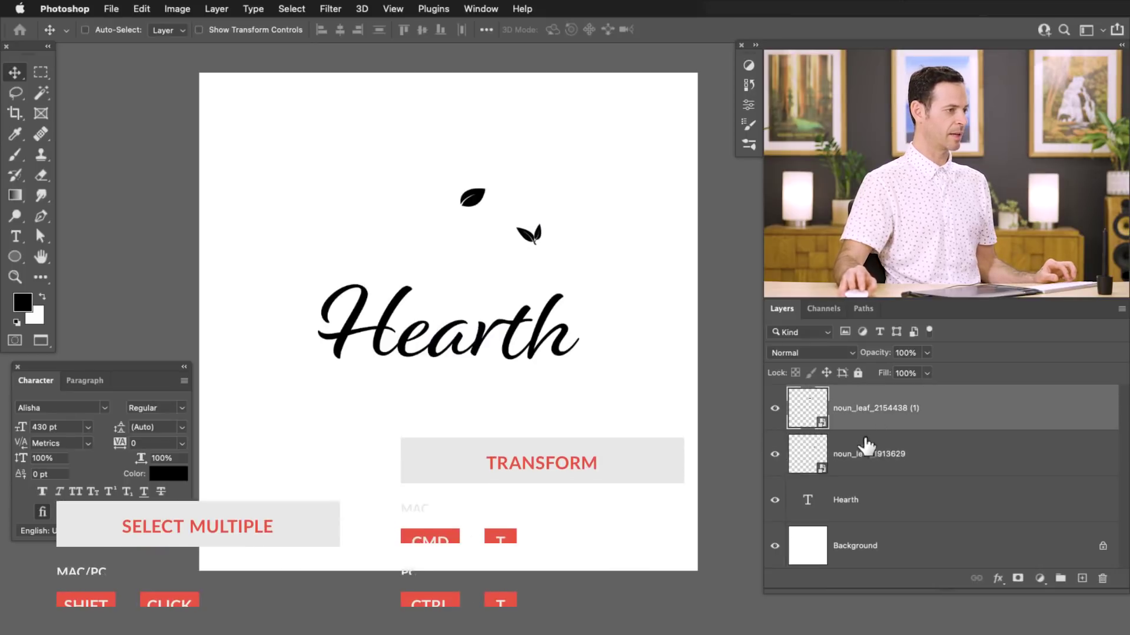
pyautogui.press('super+t')
pyautogui.moveTo(547, 252); pyautogui.dragTo(736, 379)
pyautogui.press('Return')
# Position the single leaf centrally above the lettering and the two-leaf sprig just above the t of Hearth
pyautogui.moveTo(623, 344); pyautogui.dragTo(505, 323)
pyautogui.click(905, 427)
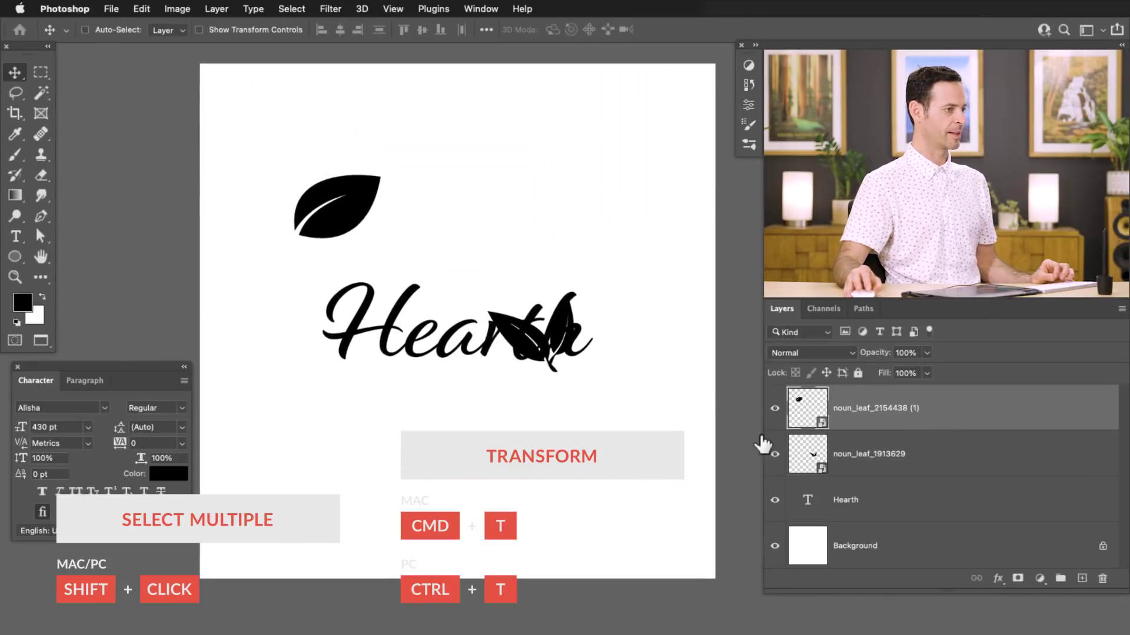
pyautogui.moveTo(466, 417); pyautogui.dragTo(636, 412)
pyautogui.click(870, 451)
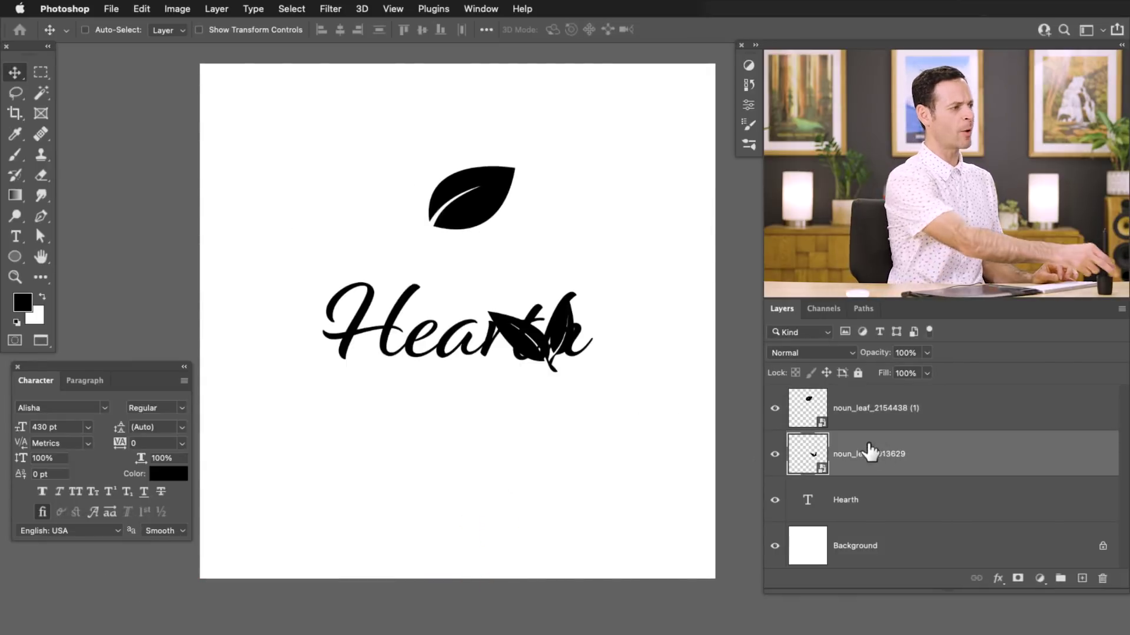
pyautogui.moveTo(681, 395); pyautogui.dragTo(643, 338)
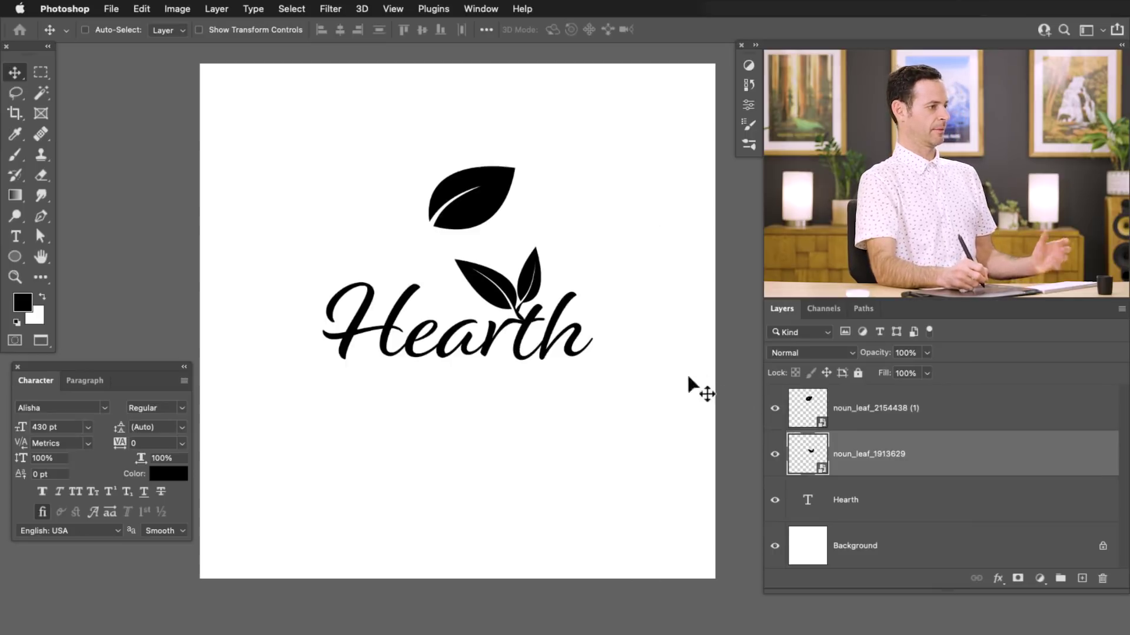
# Scale the two-leaf sprig down to about 243%, seat its stem on the t's crossbar and hide the single-leaf layer
pyautogui.press('super+t')
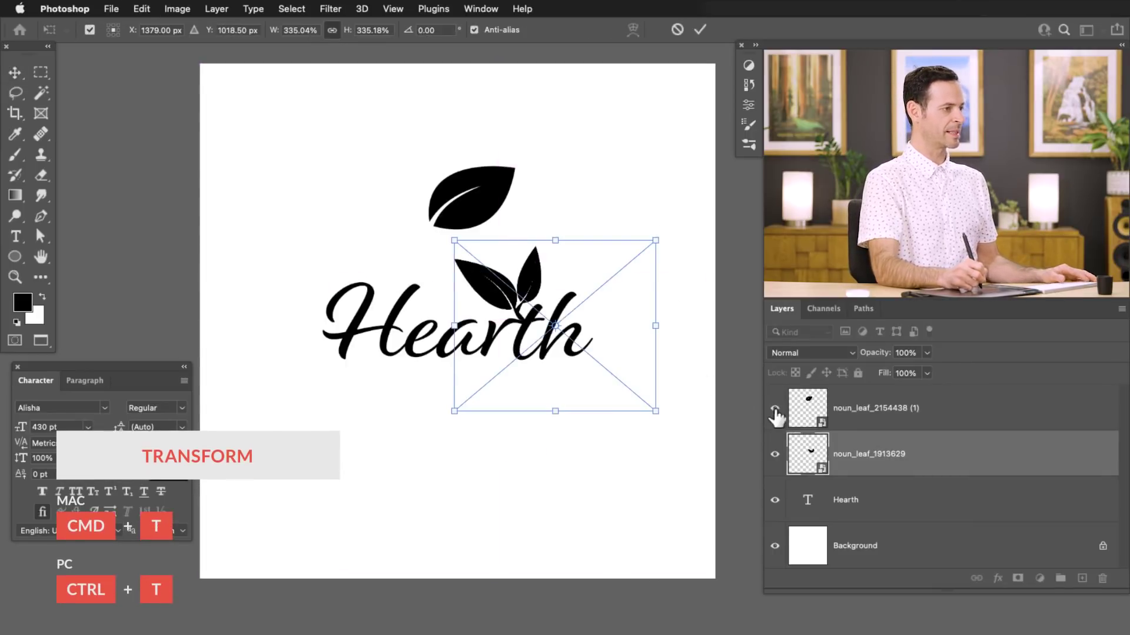
pyautogui.scroll(2, 555, 348)
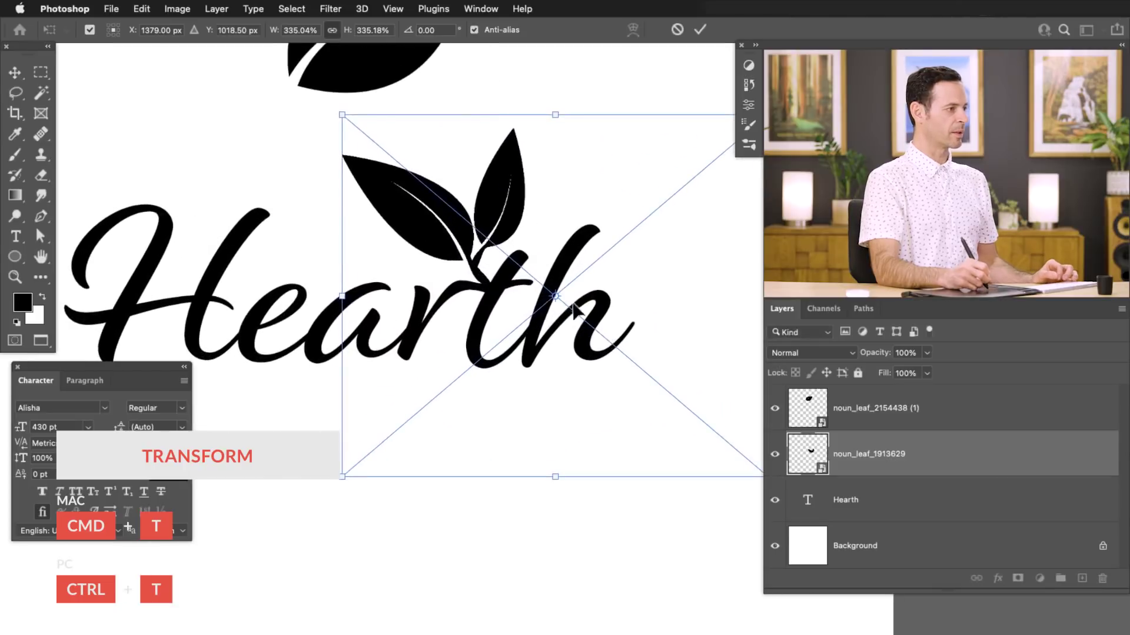
pyautogui.moveTo(492, 286); pyautogui.dragTo(469, 347)
pyautogui.moveTo(729, 519); pyautogui.dragTo(648, 476)
pyautogui.press('Return')
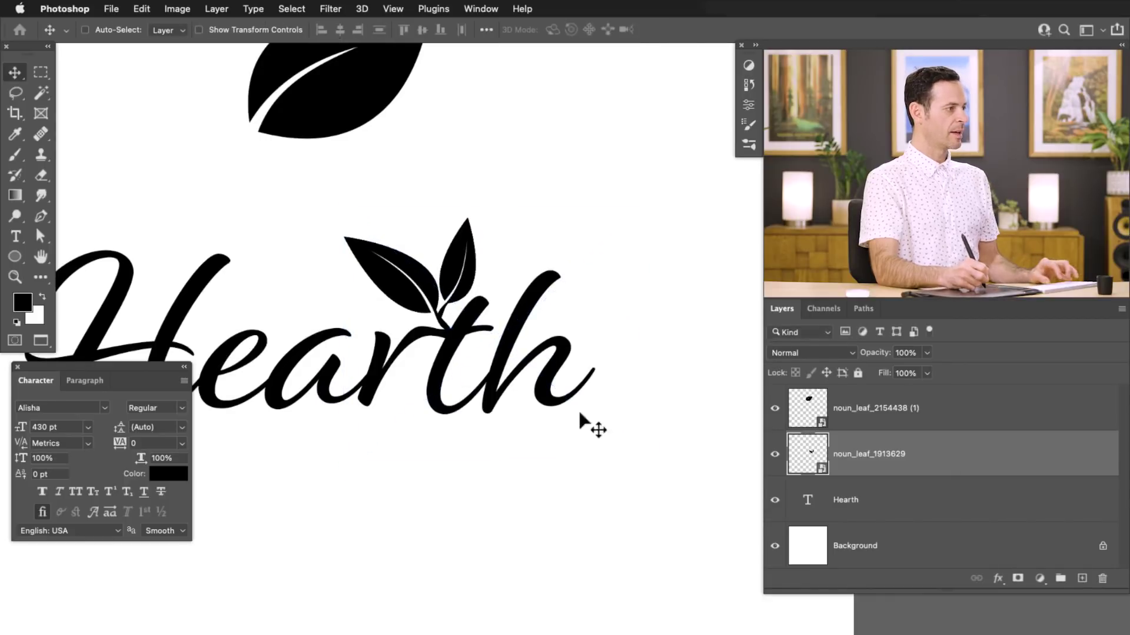
pyautogui.moveTo(567, 453); pyautogui.dragTo(513, 464)
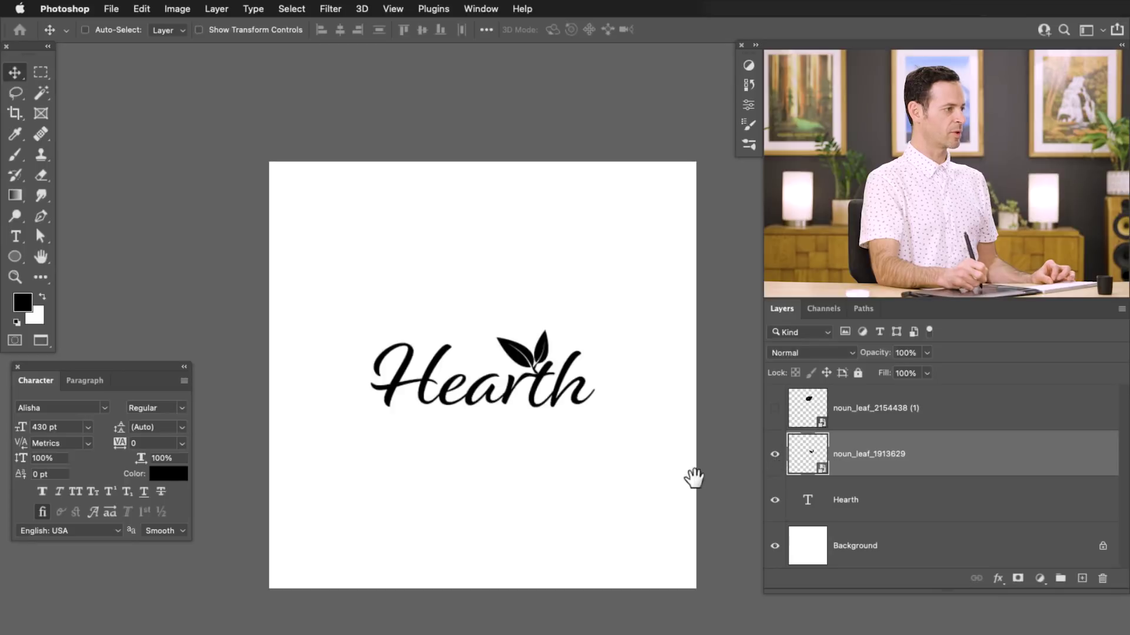
pyautogui.scroll(-2, 717, 472)
pyautogui.moveTo(540, 424); pyautogui.dragTo(575, 428)
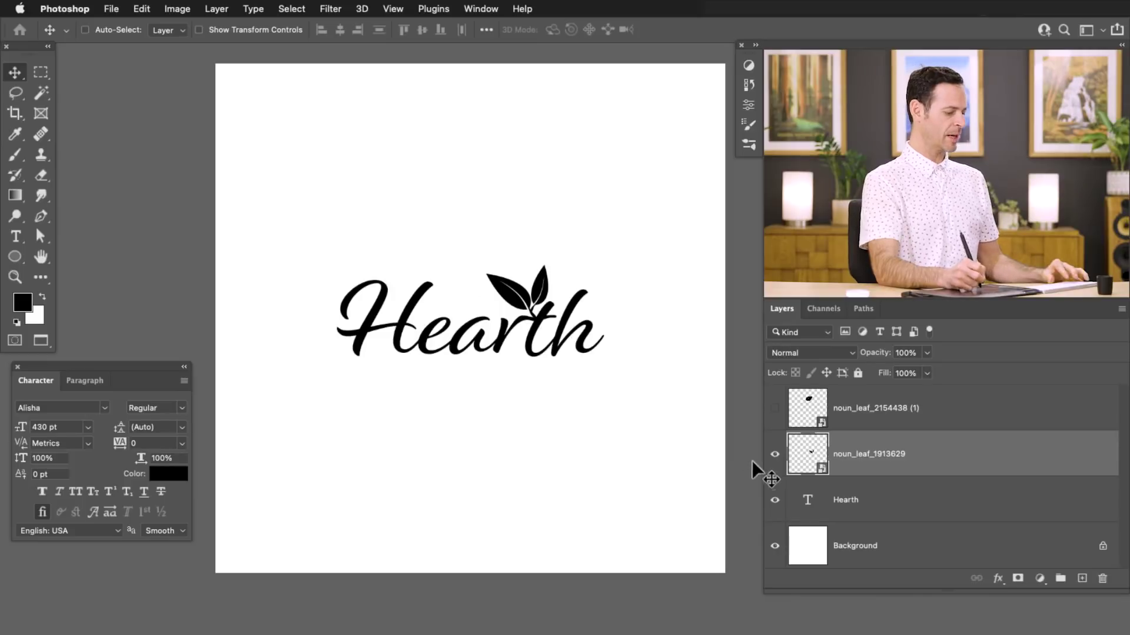
# Duplicate the two-leaf sprig layer and hide the copy
pyautogui.press('super+j')
pyautogui.click(775, 454)
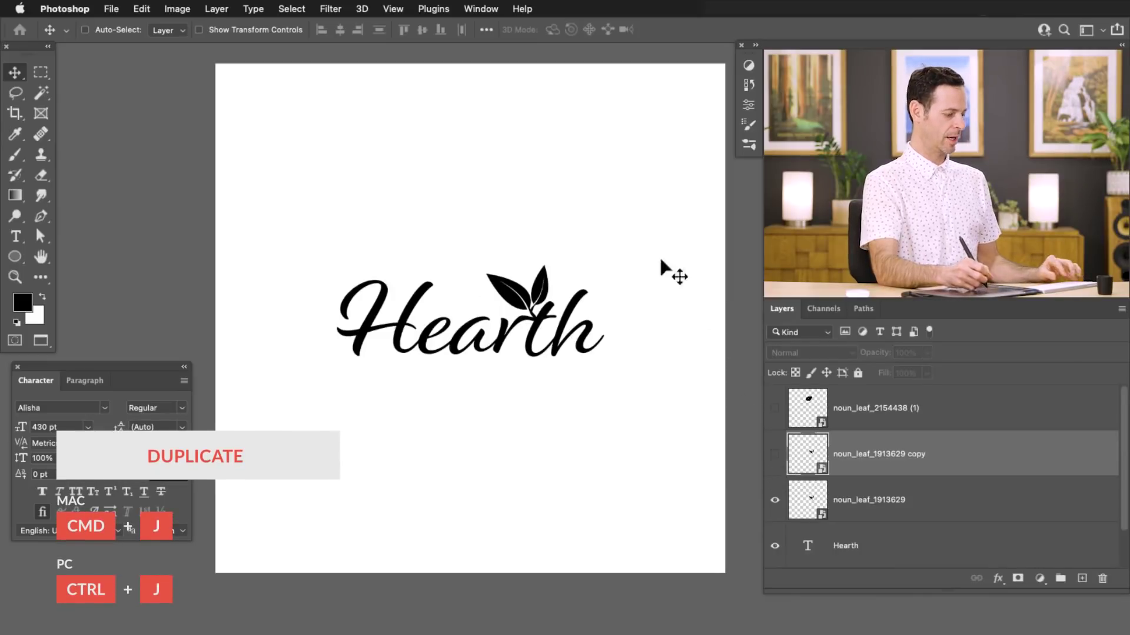
pyautogui.moveTo(411, 442); pyautogui.dragTo(572, 433)
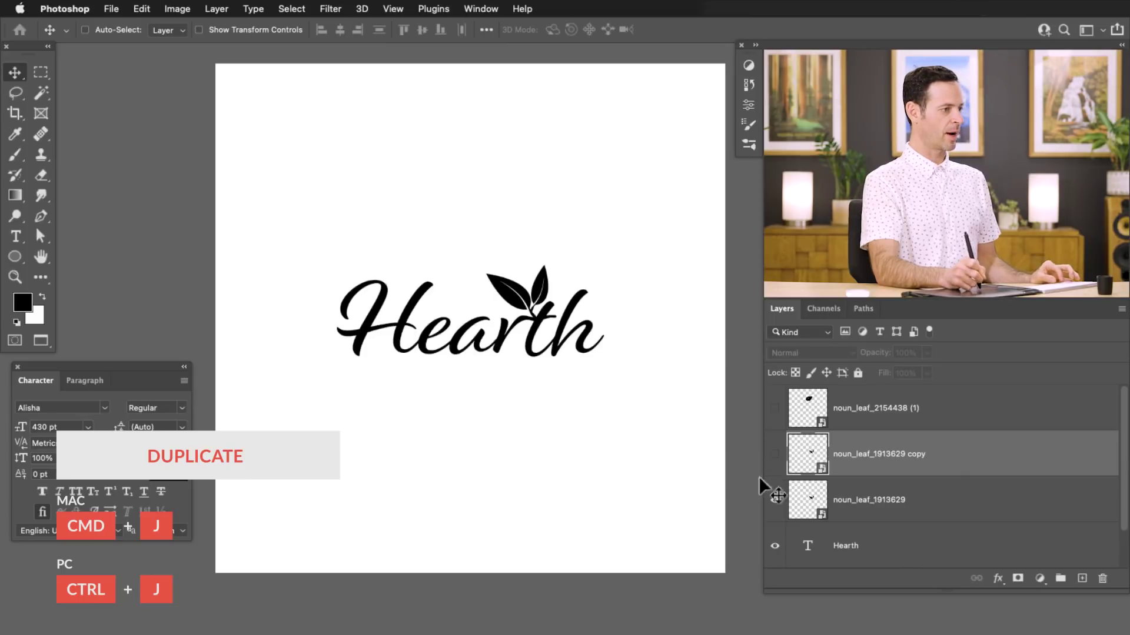
pyautogui.click(775, 454)
# Flip the original two-leaf sprig horizontally and move it to the end of the final h's tail
pyautogui.click(865, 502)
pyautogui.moveTo(547, 486); pyautogui.dragTo(550, 248)
pyautogui.press('super+t')
pyautogui.rightClick(551, 252)
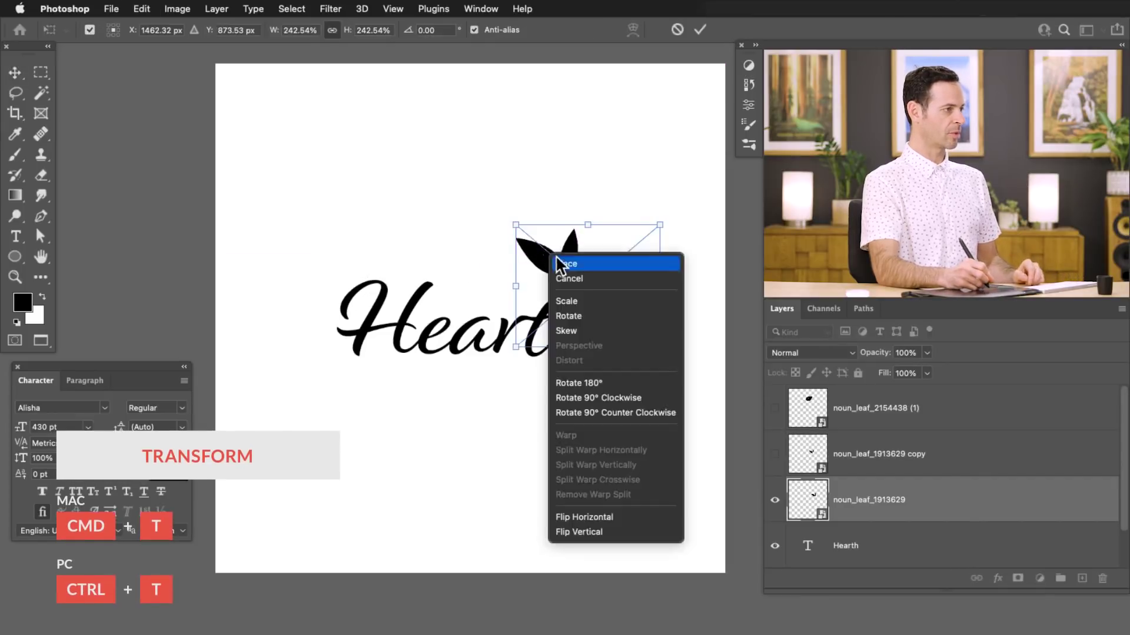
pyautogui.click(606, 517)
pyautogui.press('Return')
pyautogui.moveTo(629, 462); pyautogui.dragTo(606, 472)
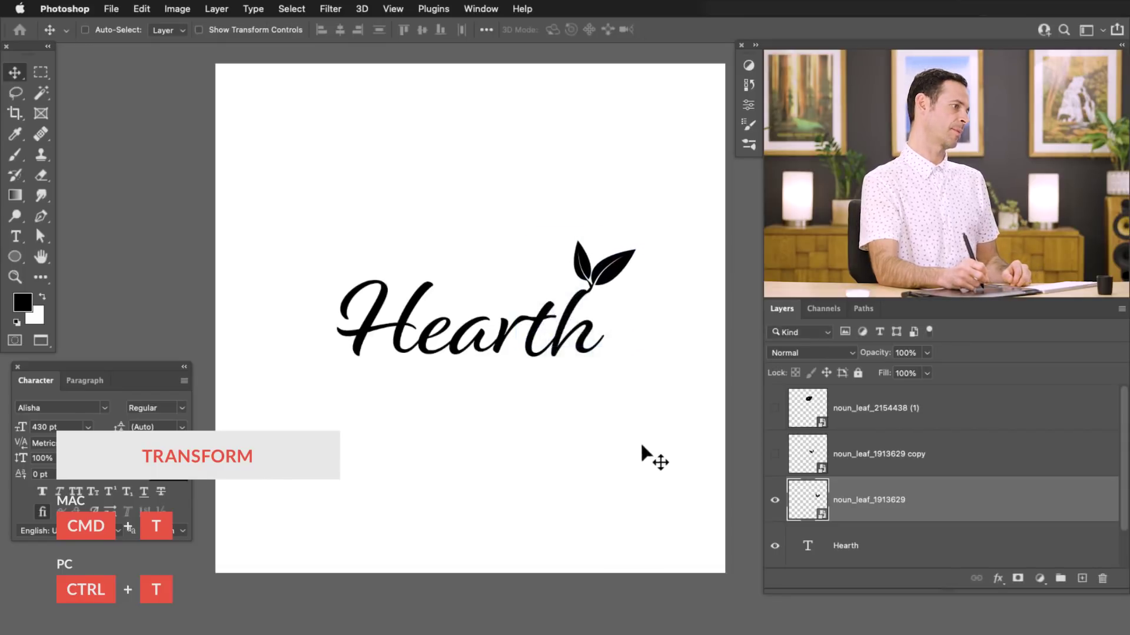
pyautogui.moveTo(644, 448); pyautogui.dragTo(659, 483)
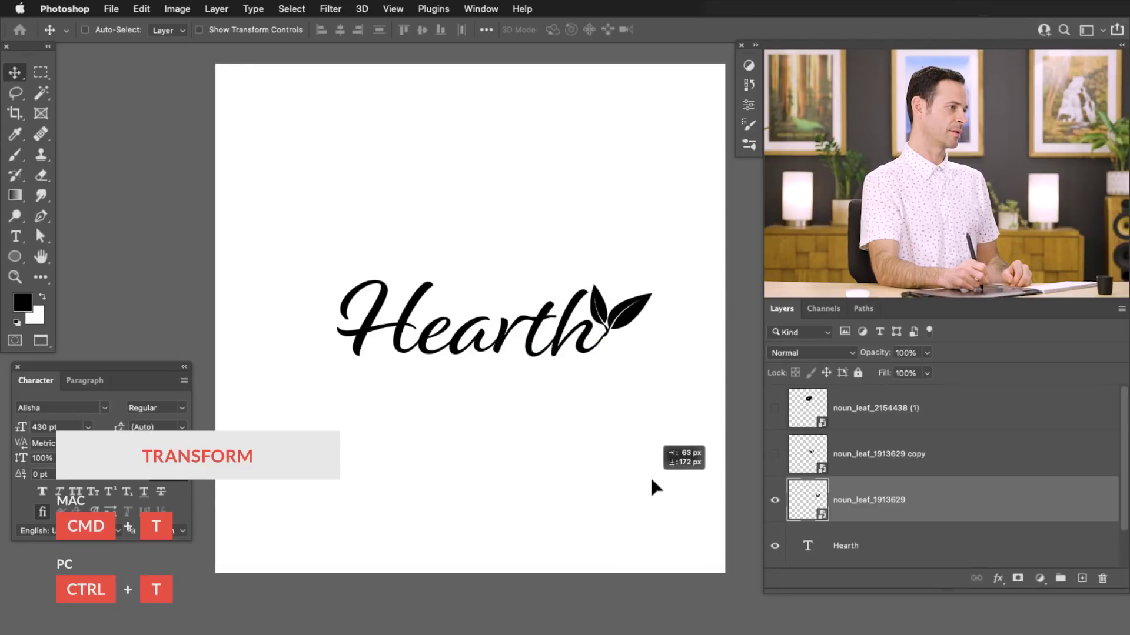
# Scale the flipped sprig down to about 130% around its stem base and align it with the h's tail
pyautogui.press('super+t')
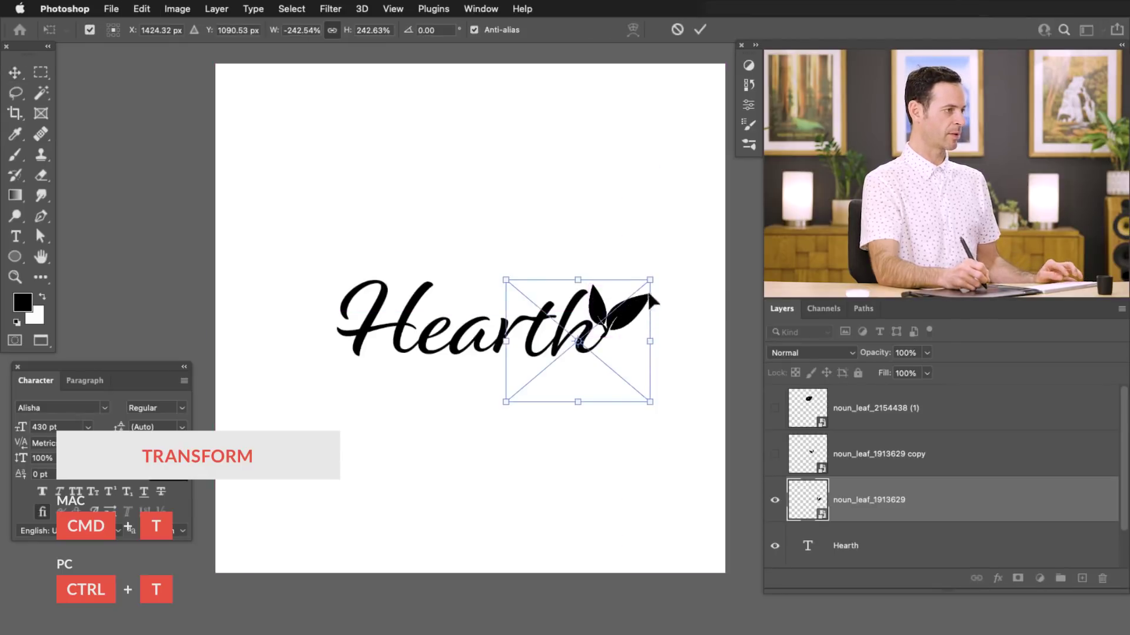
pyautogui.moveTo(609, 341); pyautogui.dragTo(698, 292)
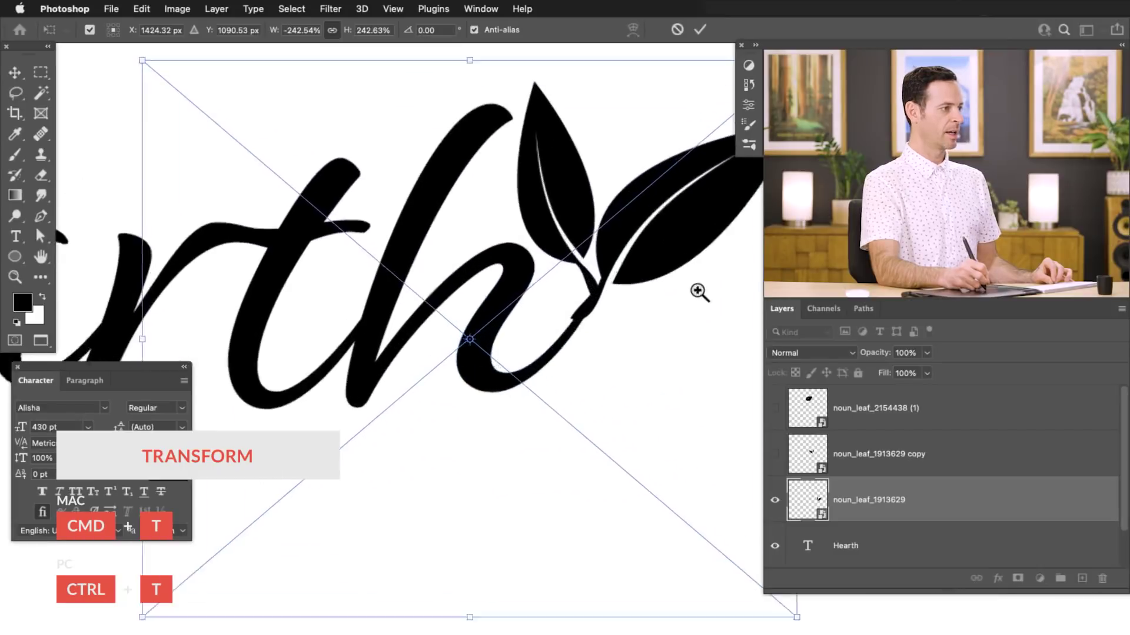
pyautogui.moveTo(469, 342); pyautogui.dragTo(579, 321)
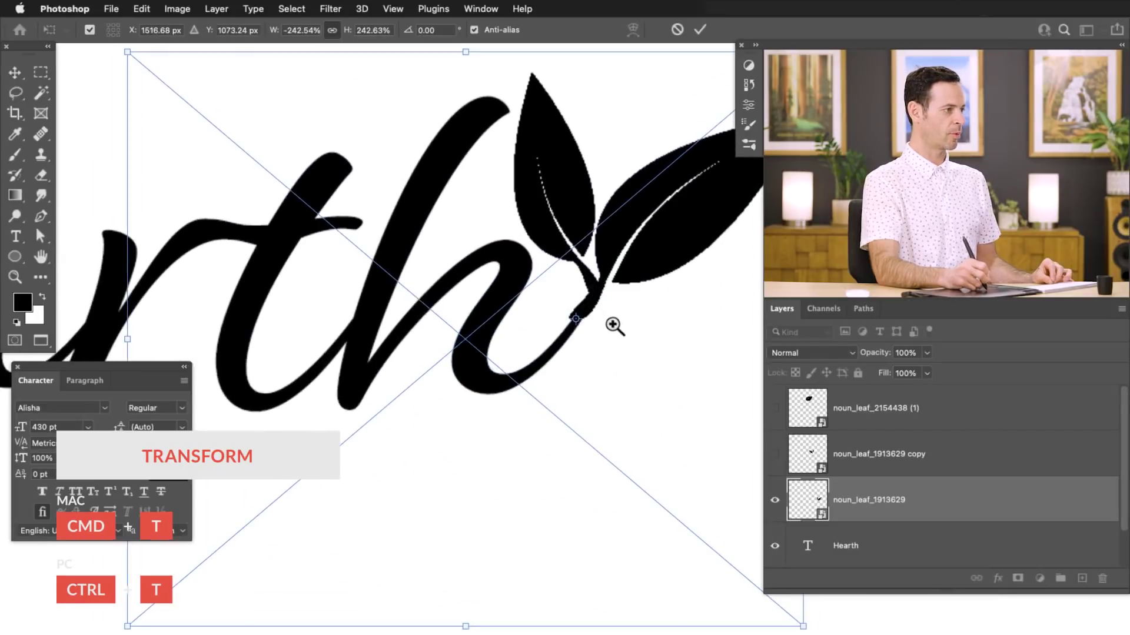
pyautogui.keyDown('alt'); pyautogui.click(612, 325); pyautogui.keyUp('alt')
pyautogui.moveTo(651, 218); pyautogui.dragTo(611, 271)
pyautogui.moveTo(587, 313); pyautogui.dragTo(672, 279)
pyautogui.press('Return')
pyautogui.moveTo(605, 353)
pyautogui.mouseDown()
pyautogui.moveTo(585, 368)
pyautogui.moveTo(598, 369)
pyautogui.mouseUp()
pyautogui.click(522, 330)
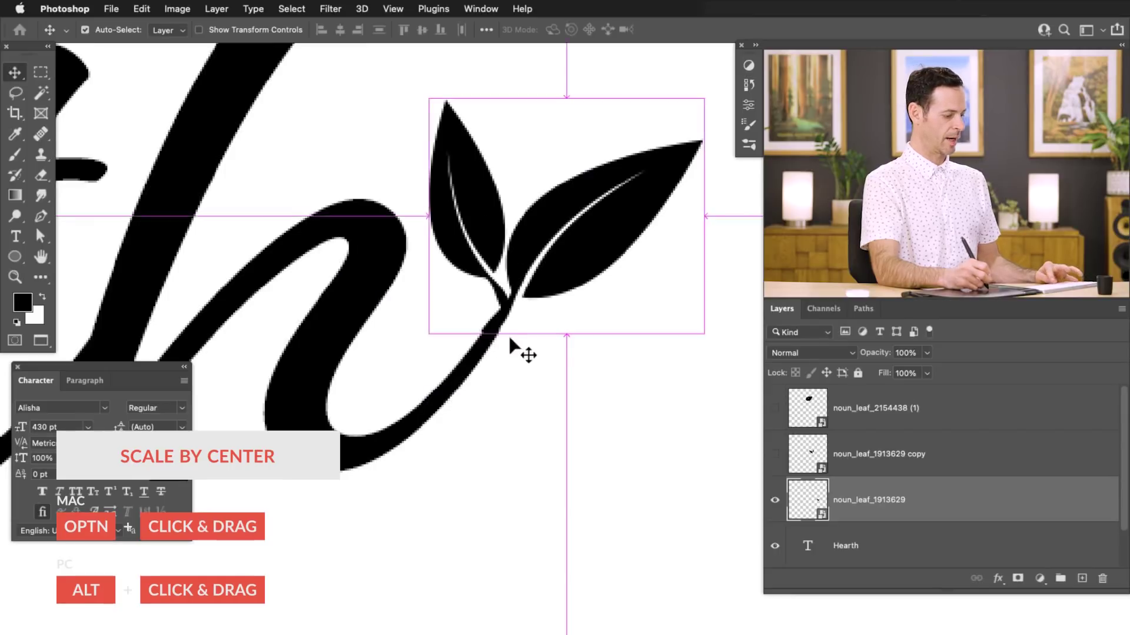
# Rotate the sprig slightly counterclockwise around a reference point set at the base of its stem
pyautogui.press('super+t')
pyautogui.moveTo(409, 348); pyautogui.dragTo(491, 323)
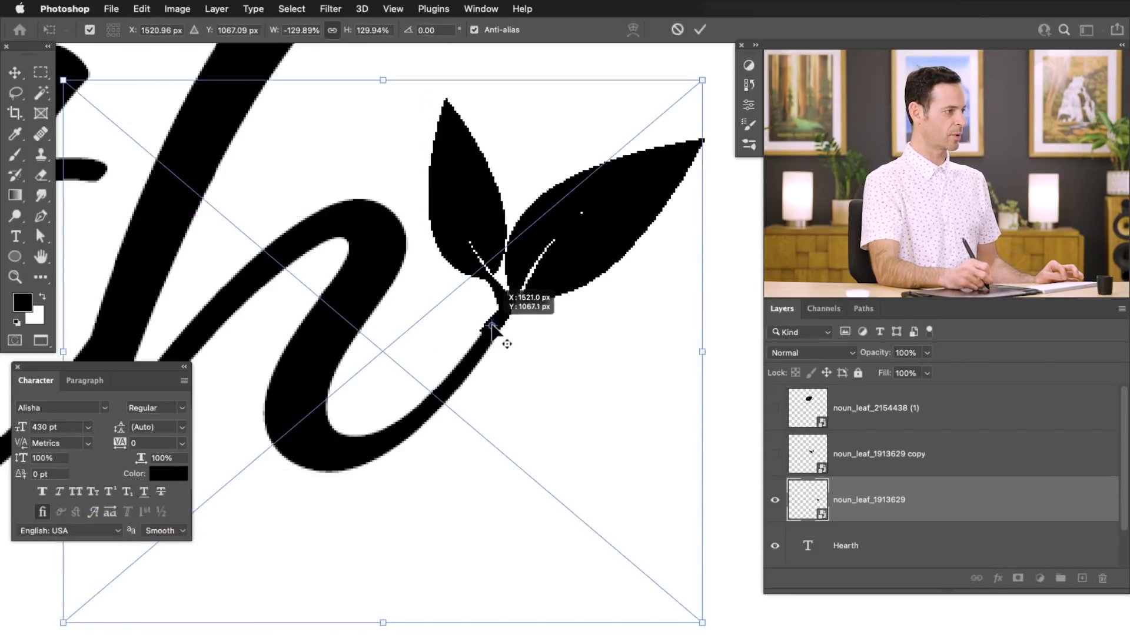
pyautogui.moveTo(720, 355); pyautogui.dragTo(717, 318)
pyautogui.press('Return')
# Nudge the rotated sprig until its stem flows smoothly into the tip of the h's tail
pyautogui.press('Right')
pyautogui.press('Right')
pyautogui.press('Right')
pyautogui.press('Right')
pyautogui.press('Down')
pyautogui.press('Down')
pyautogui.press('Down')
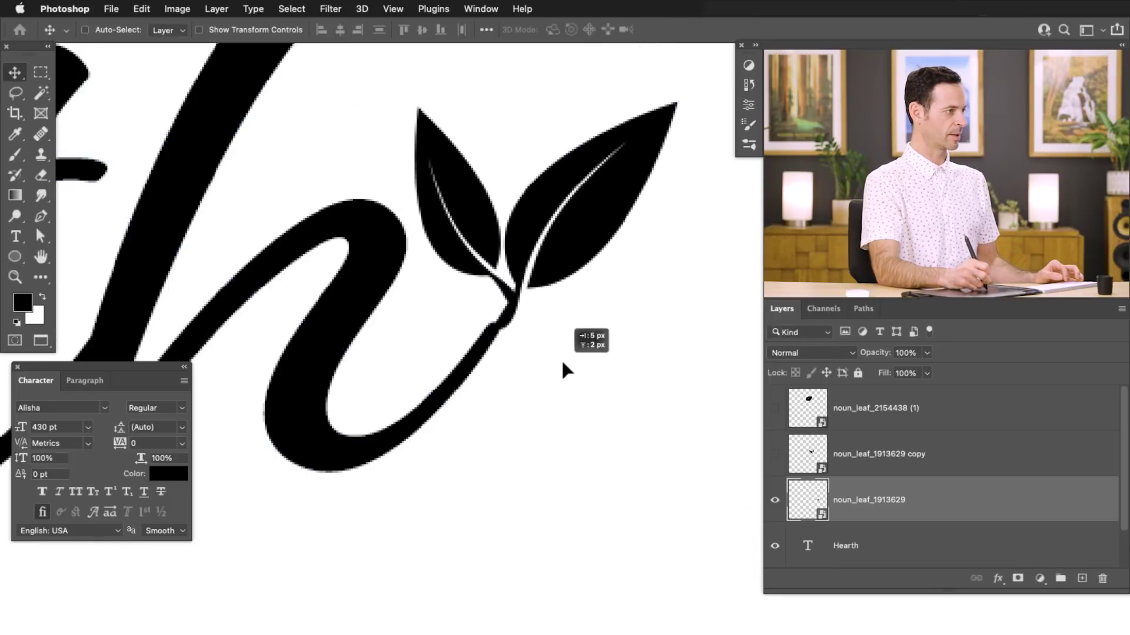
pyautogui.press('Left')
pyautogui.press('Down')
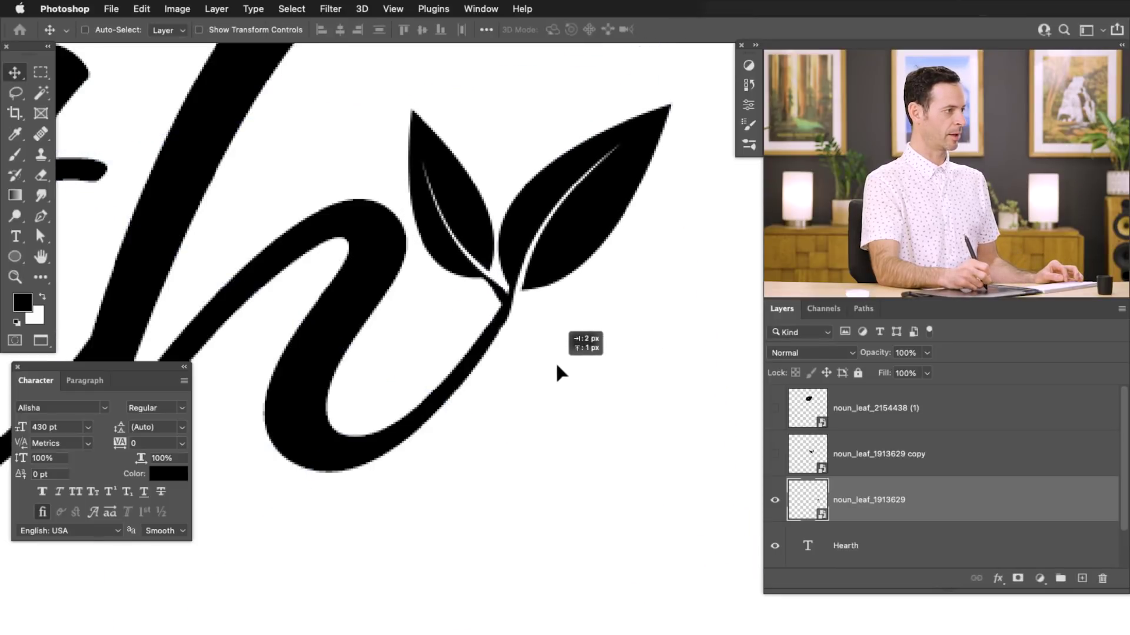
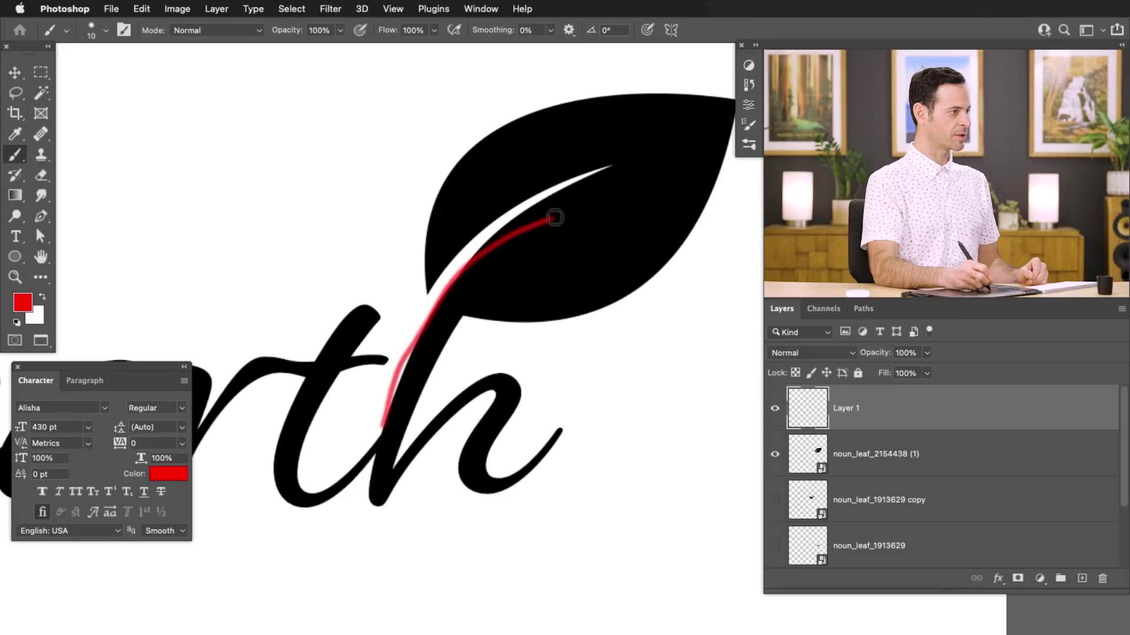
# Undo the red guide stroke and set the opacity of the single-leaf layer to 63%
pyautogui.press('super+z')
pyautogui.click(775, 454)
pyautogui.click(775, 454)
pyautogui.click(839, 458)
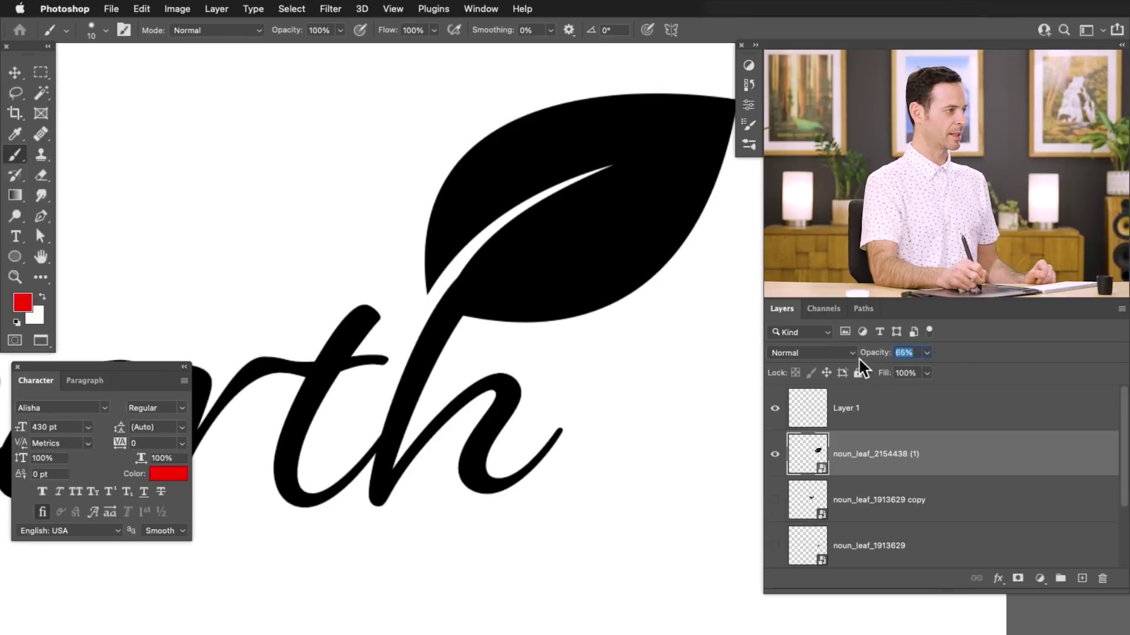
pyautogui.write('63')
pyautogui.press('Return')
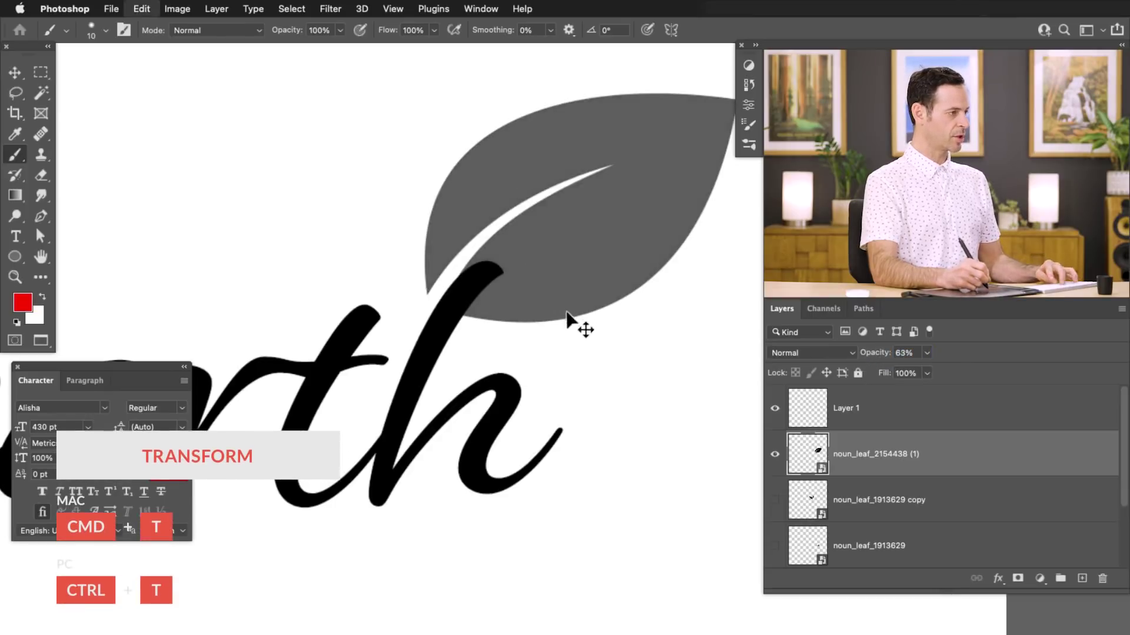
# Rotate the single leaf about 9.8° clockwise around a reference point set where it joins the final h's stem
pyautogui.press('super+t')
pyautogui.moveTo(647, 374); pyautogui.dragTo(447, 408)
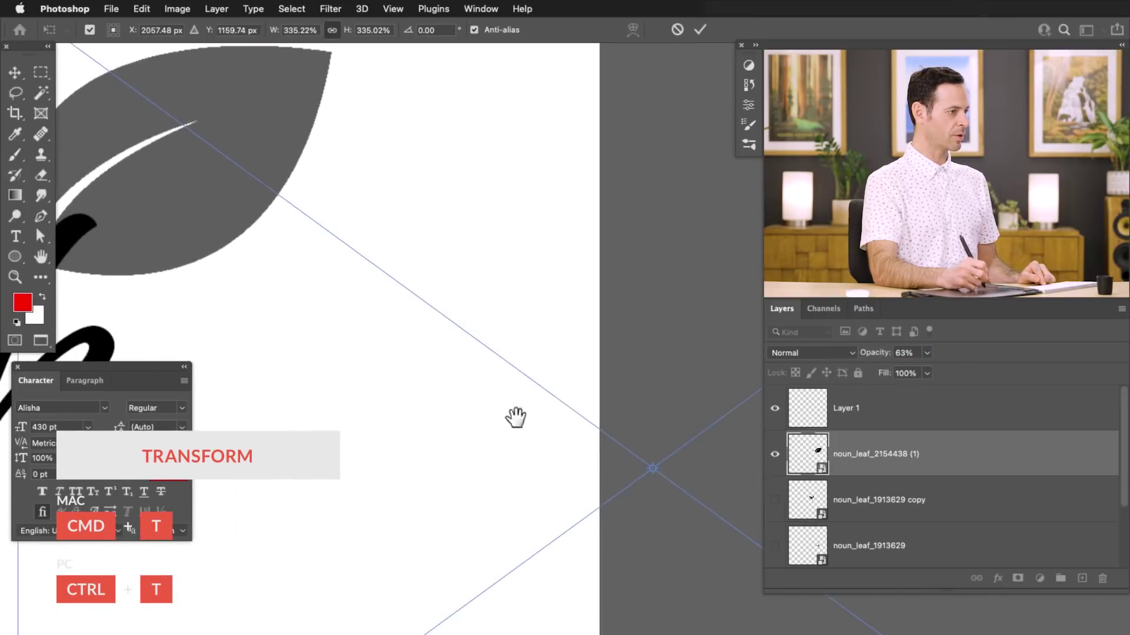
pyautogui.moveTo(655, 467); pyautogui.dragTo(144, 270)
pyautogui.moveTo(191, 315); pyautogui.dragTo(488, 350)
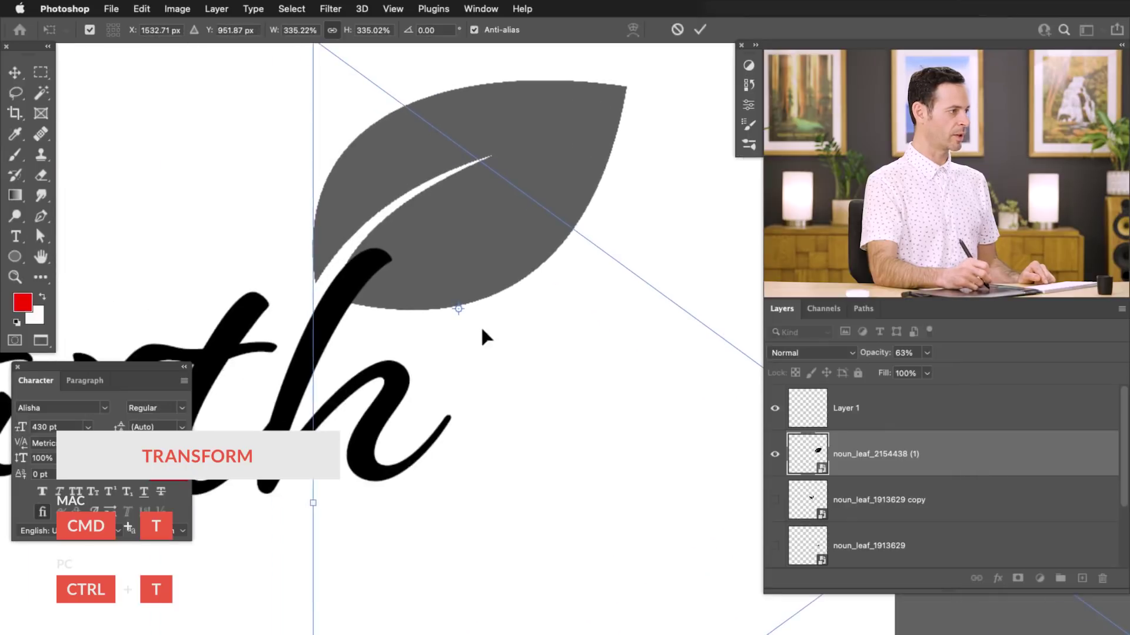
pyautogui.moveTo(459, 308); pyautogui.dragTo(333, 292)
pyautogui.moveTo(250, 311); pyautogui.dragTo(247, 298)
pyautogui.moveTo(414, 301); pyautogui.dragTo(426, 300)
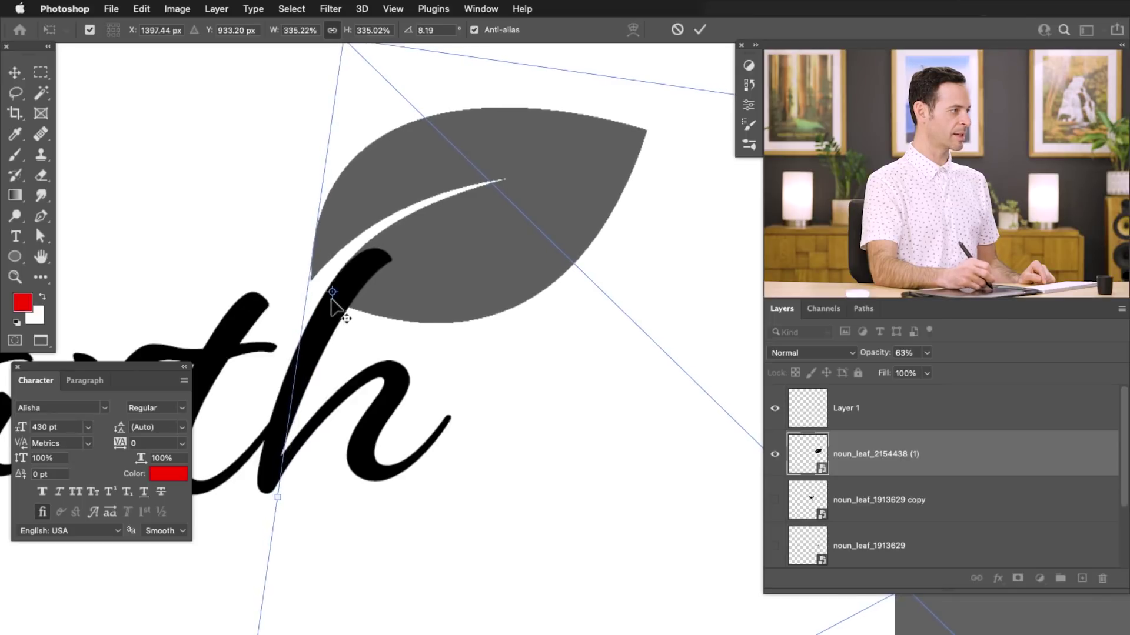
pyautogui.moveTo(299, 291)
pyautogui.mouseDown()
pyautogui.moveTo(288, 302)
pyautogui.moveTo(291, 290)
pyautogui.mouseUp()
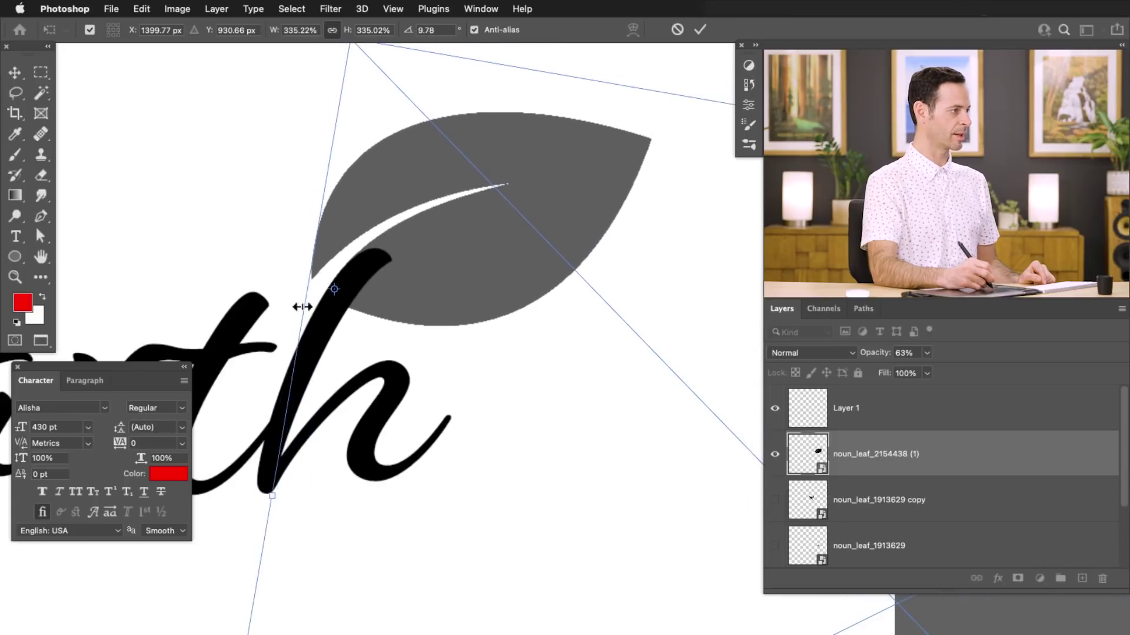
pyautogui.press('Return')
pyautogui.press('b')
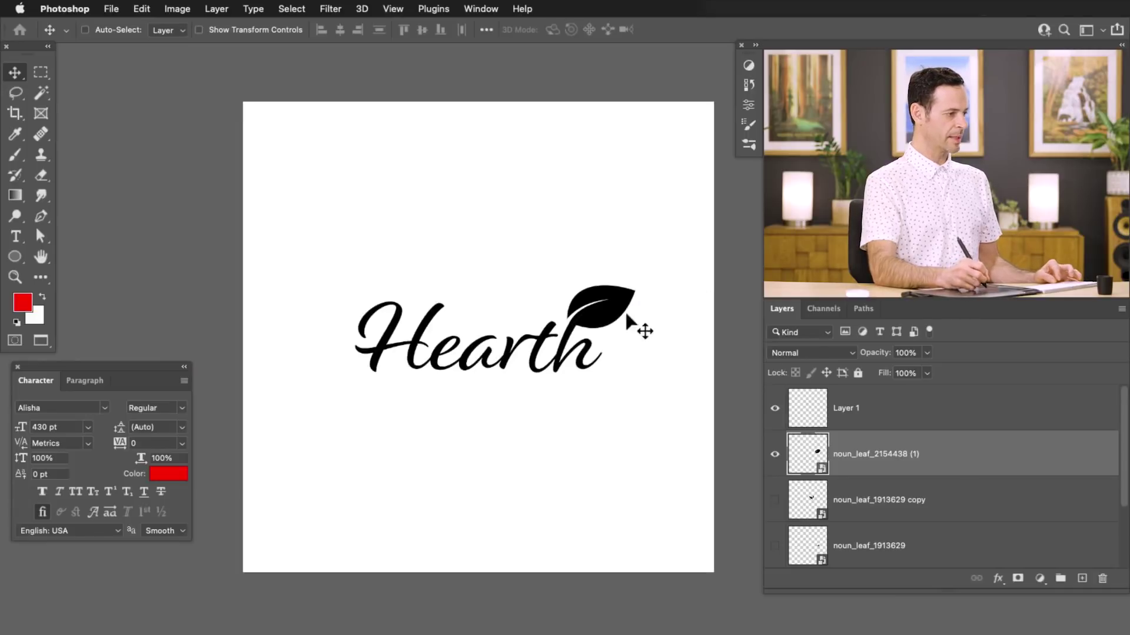
# Scale the leaf down to about 200% and place it on the upper end of the final h's stem
pyautogui.hotkey('ctrl', 't')
pyautogui.moveTo(607, 385); pyautogui.dragTo(445, 366)
pyautogui.moveTo(634, 486); pyautogui.dragTo(567, 416)
pyautogui.press('Return')
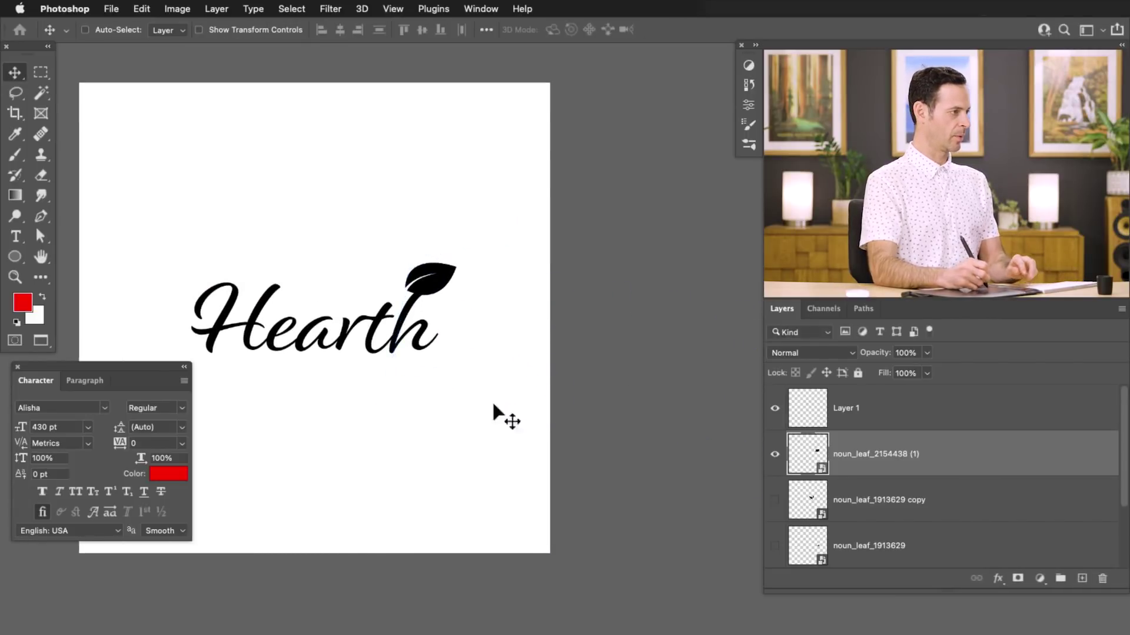
pyautogui.moveTo(480, 363); pyautogui.dragTo(479, 360)
pyautogui.hotkey('ctrl', '+')
pyautogui.moveTo(429, 274); pyautogui.dragTo(428, 280)
# Place the transform reference point at the leaf's base and rotate the leaf to about 13.2°
pyautogui.hotkey('ctrl', 't')
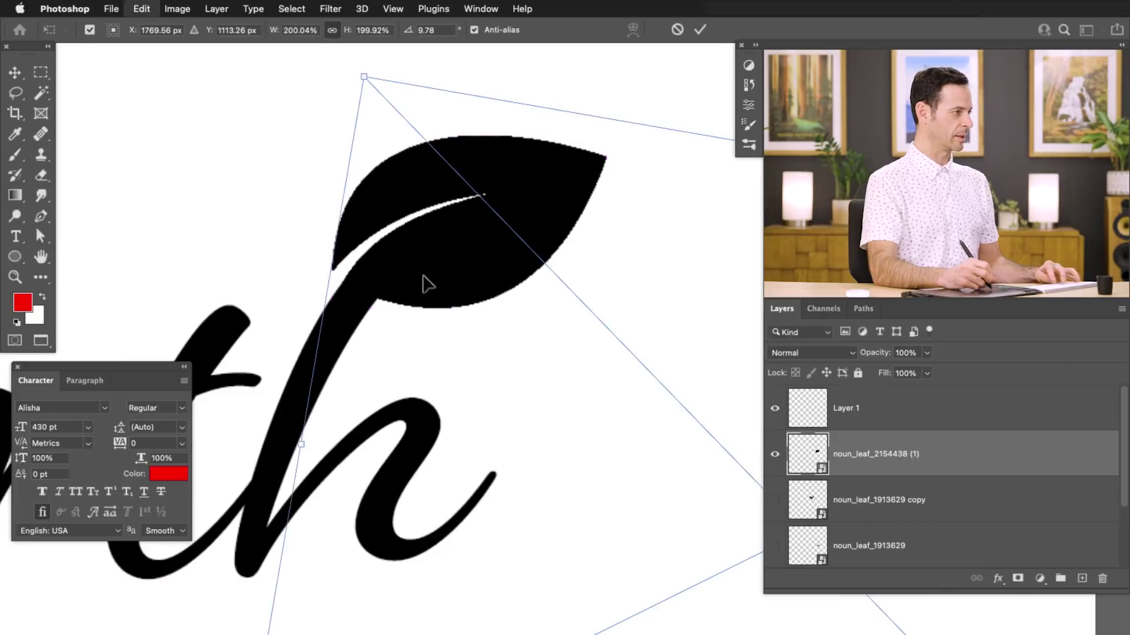
pyautogui.hscroll(5, 589, 483)
pyautogui.scroll(-2, 589, 483)
pyautogui.moveTo(643, 493); pyautogui.dragTo(227, 295)
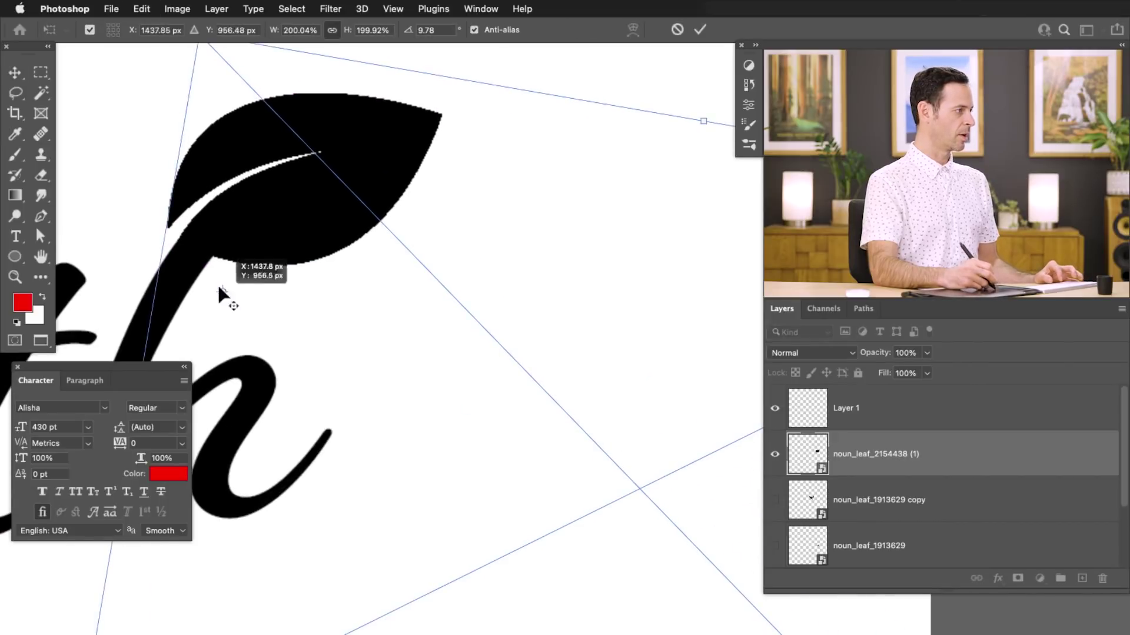
pyautogui.scroll(4, 184, 235)
pyautogui.hscroll(-2, 184, 235)
pyautogui.moveTo(189, 249); pyautogui.dragTo(183, 259)
# Hide the transform outlines and bring the leaf's rotation to about 7.8° so it flows from the h
pyautogui.press('super+h')
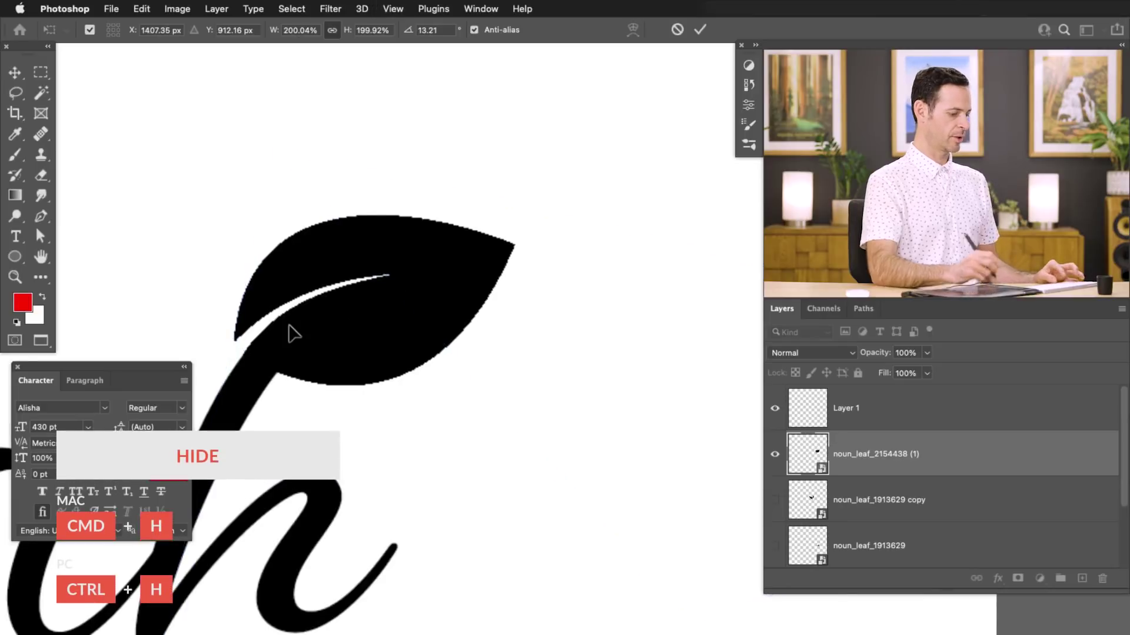
pyautogui.scroll(-3, 288, 322)
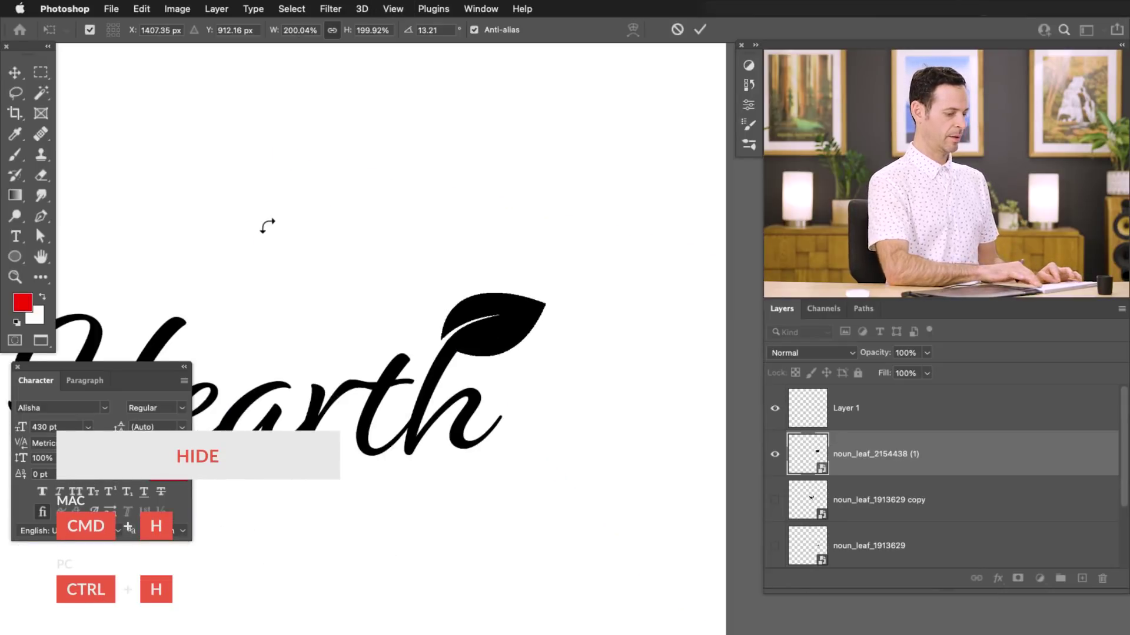
pyautogui.scroll(-2, 267, 231)
pyautogui.moveTo(416, 220)
pyautogui.mouseDown()
pyautogui.moveTo(385, 268)
pyautogui.moveTo(424, 204)
pyautogui.mouseUp()
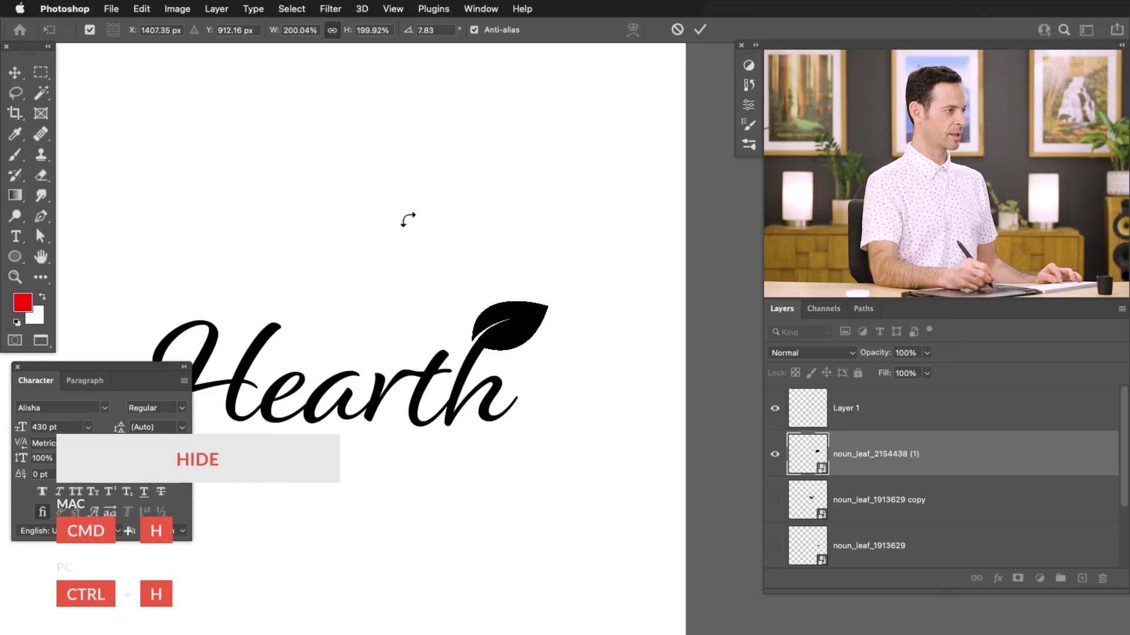
pyautogui.press('Return')
pyautogui.moveTo(582, 420); pyautogui.dragTo(555, 400)
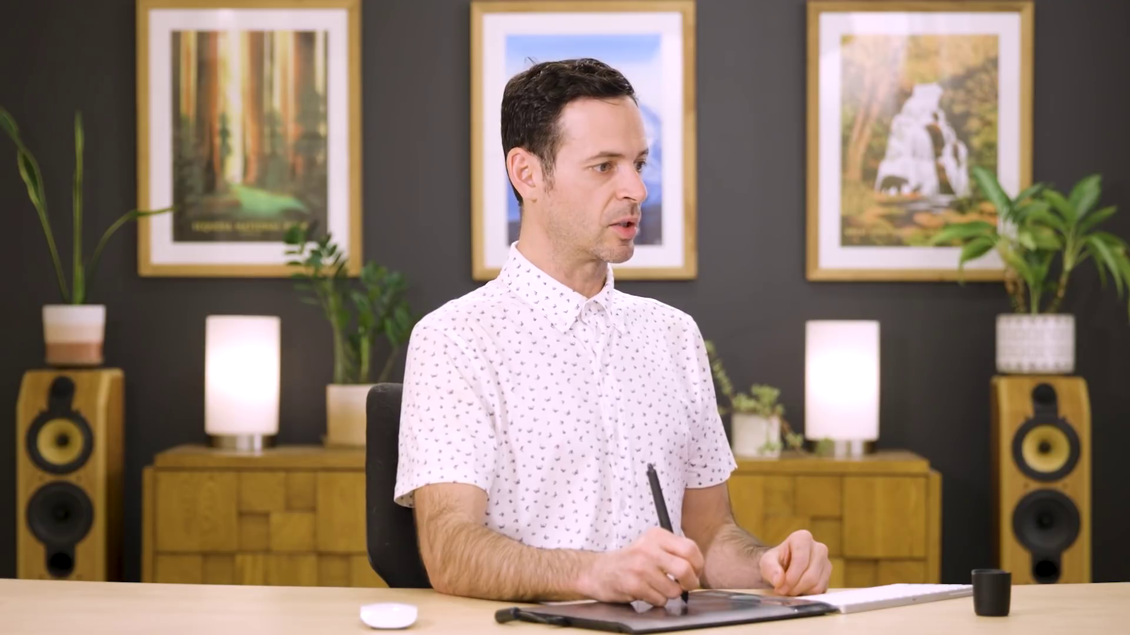
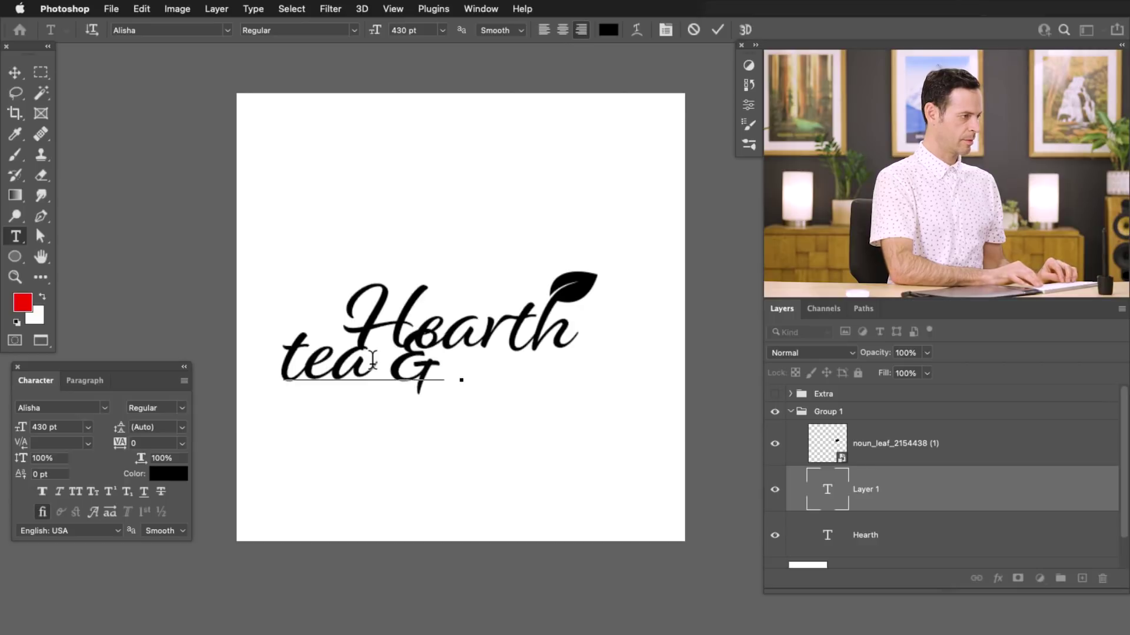
# Complete the second text line as "tea & spice" and move it directly below "Hearth"
pyautogui.write('pice')
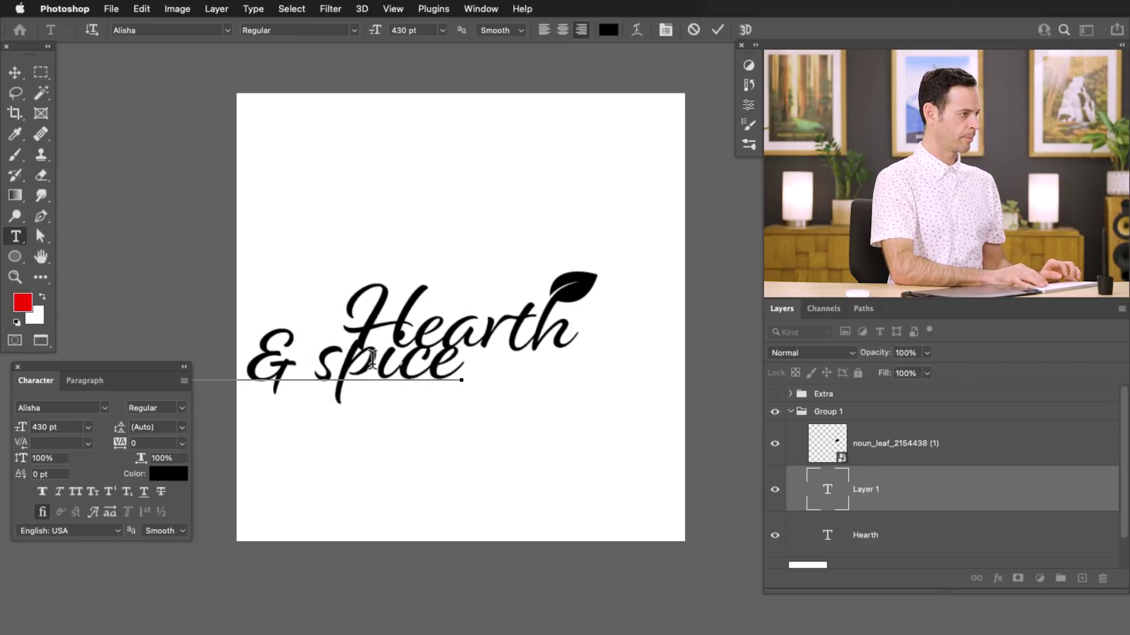
pyautogui.hotkey('ctrl', 'Return')
pyautogui.press('v')
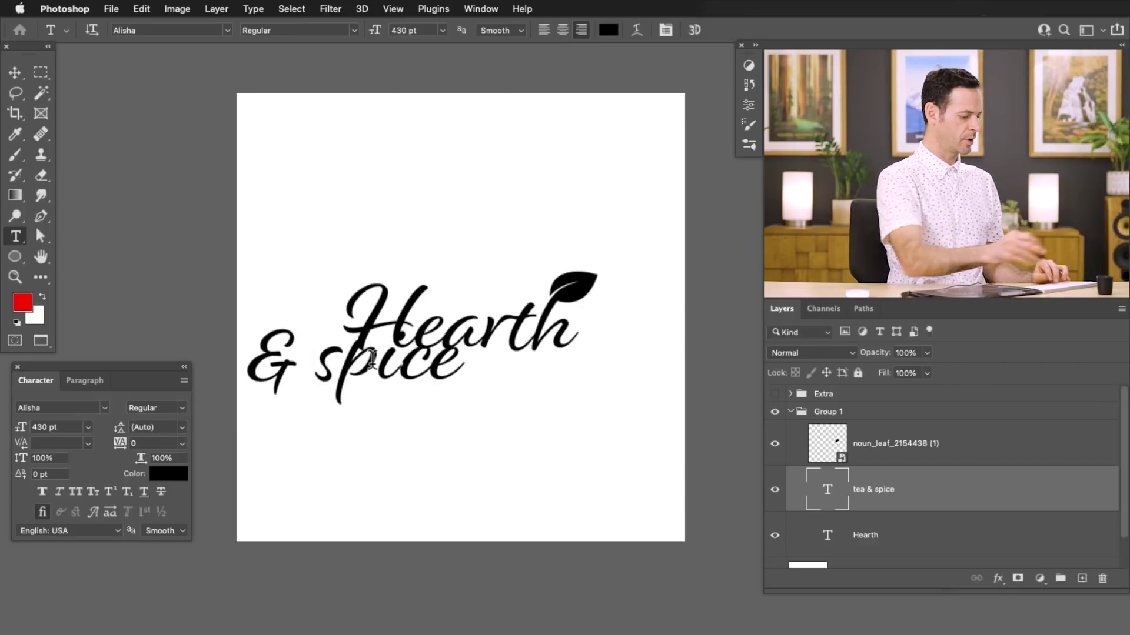
pyautogui.moveTo(622, 417); pyautogui.dragTo(647, 462)
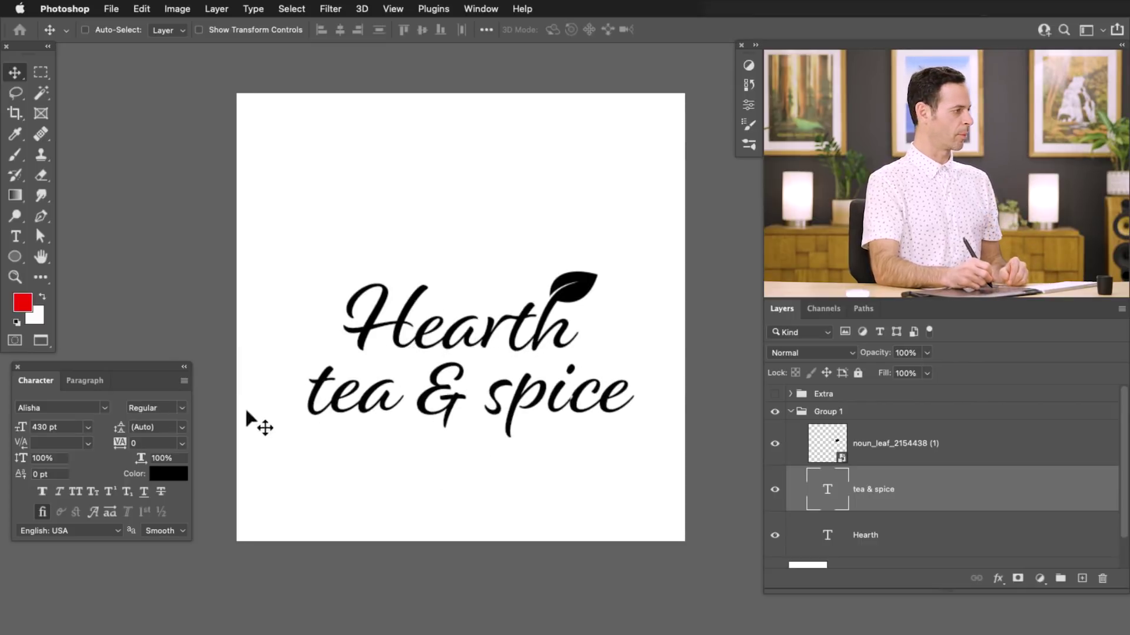
# Change the "tea & spice" font to Helvetica Neue and shift the line right so its beginning fits on the canvas
pyautogui.click(105, 407)
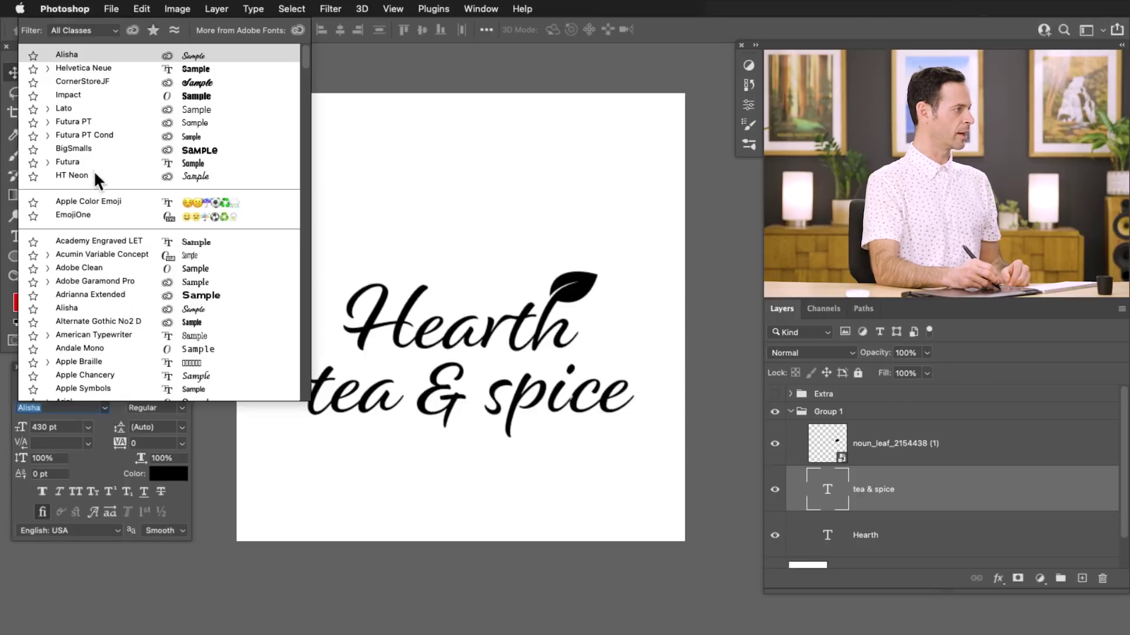
pyautogui.click(103, 62)
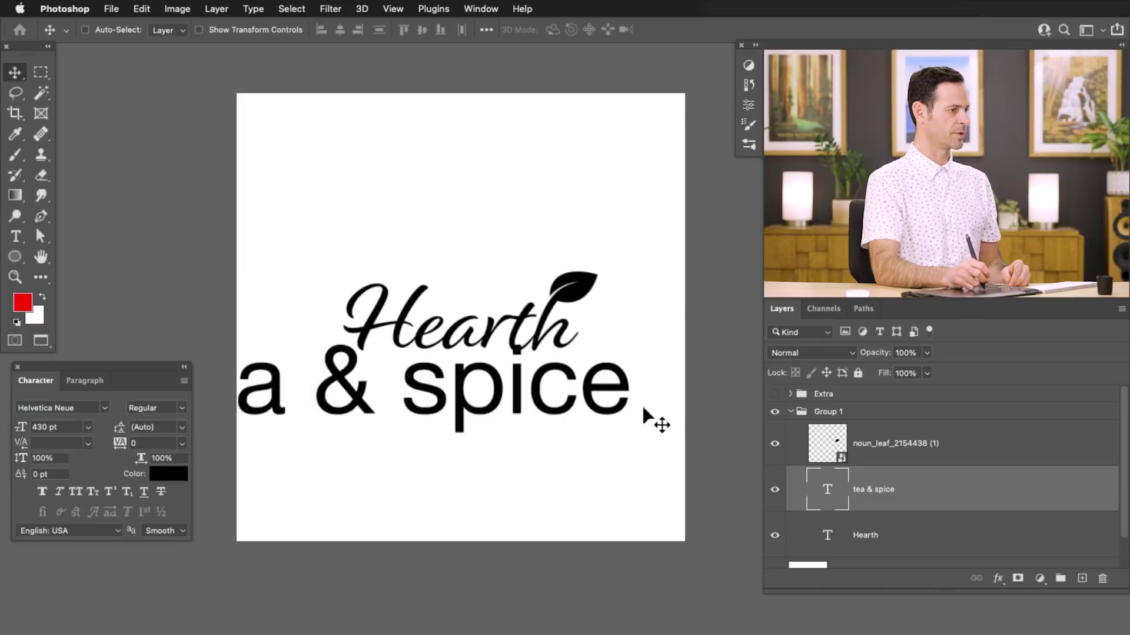
pyautogui.moveTo(872, 360); pyautogui.dragTo(950, 350)
pyautogui.moveTo(405, 385); pyautogui.dragTo(509, 381)
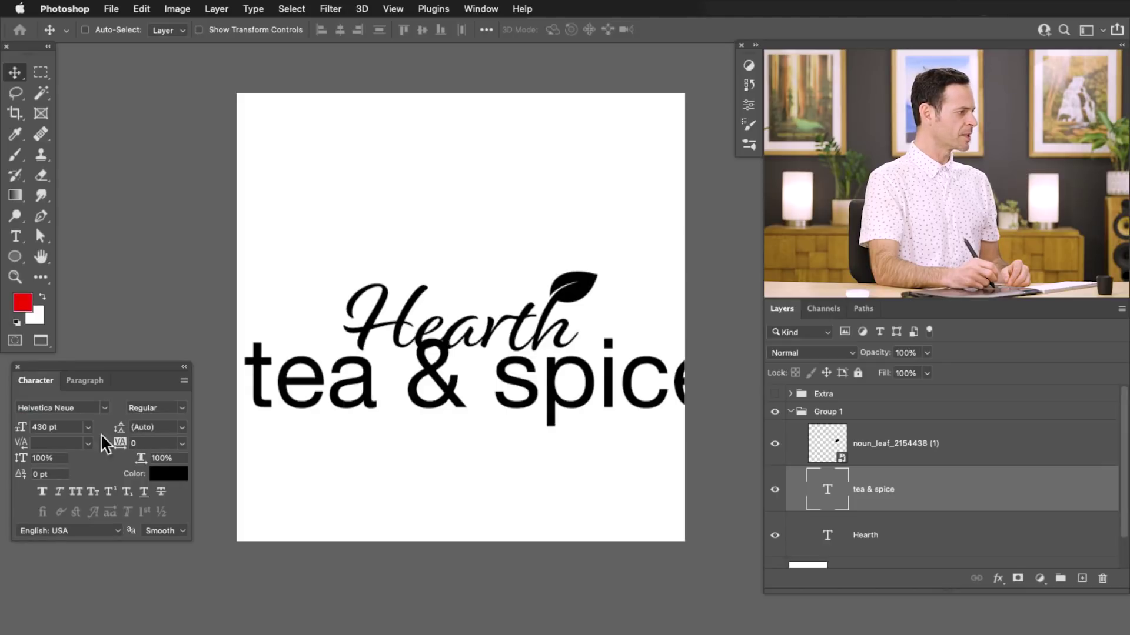
# Scale "tea & spice" down to about 173 pt and position it just beneath "Hearth"
pyautogui.moveTo(19, 450); pyautogui.dragTo(13, 451)
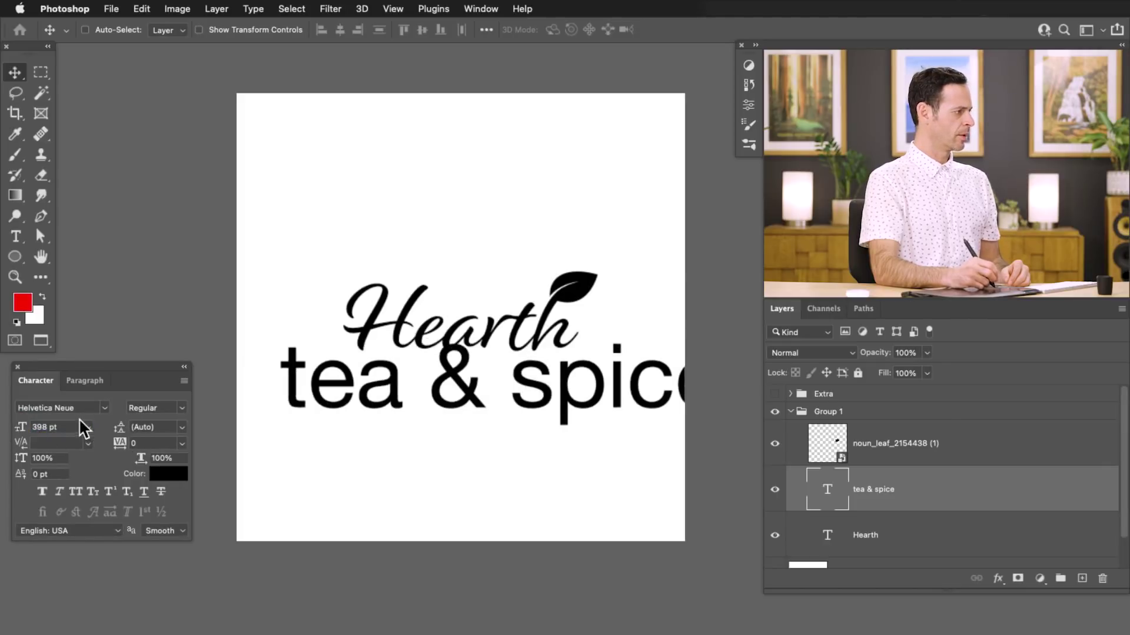
pyautogui.press('super+t')
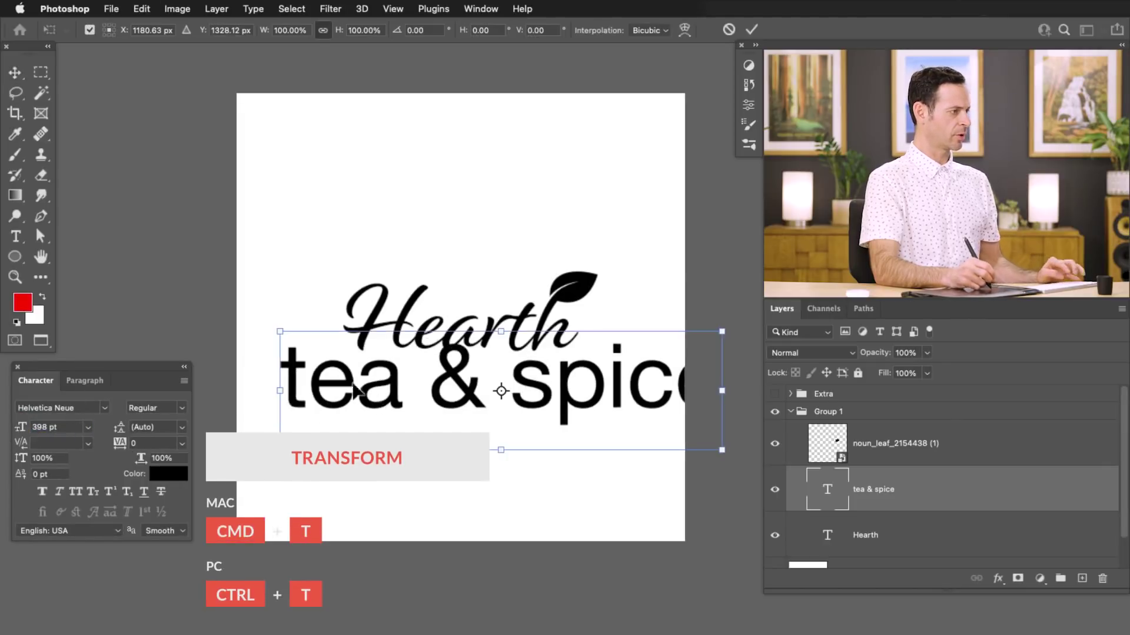
pyautogui.moveTo(277, 325); pyautogui.dragTo(532, 400)
pyautogui.press('Return')
pyautogui.moveTo(543, 441); pyautogui.dragTo(437, 404)
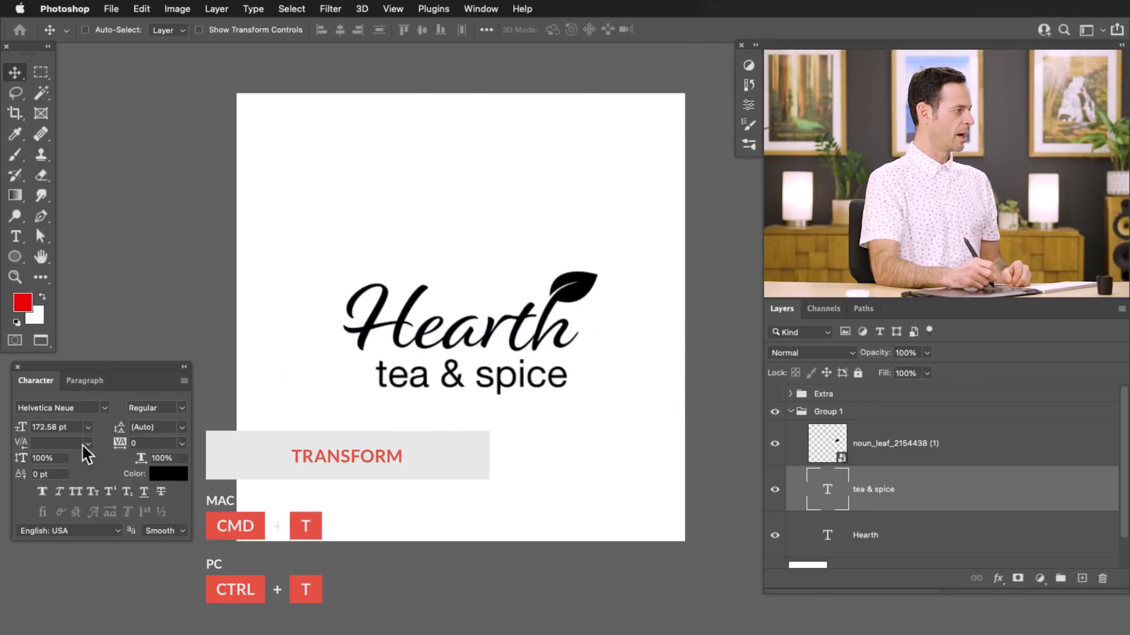
# Set the tagline in all caps with centered alignment and reposition it under "Hearth"
pyautogui.click(75, 491)
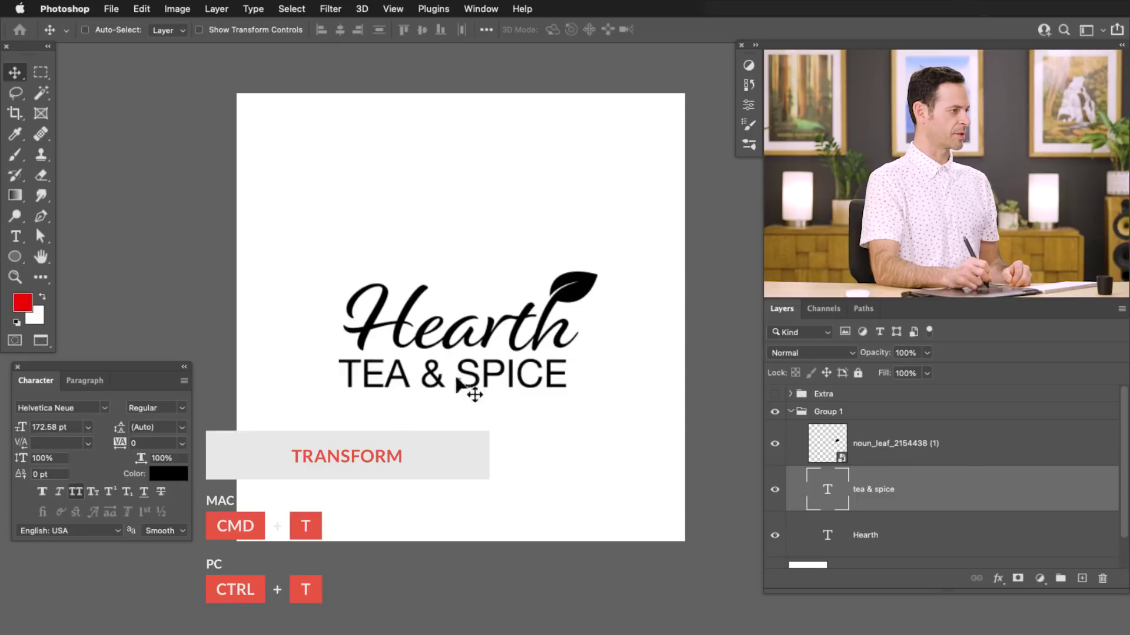
pyautogui.click(85, 383)
pyautogui.click(59, 405)
pyautogui.moveTo(566, 375); pyautogui.dragTo(463, 376)
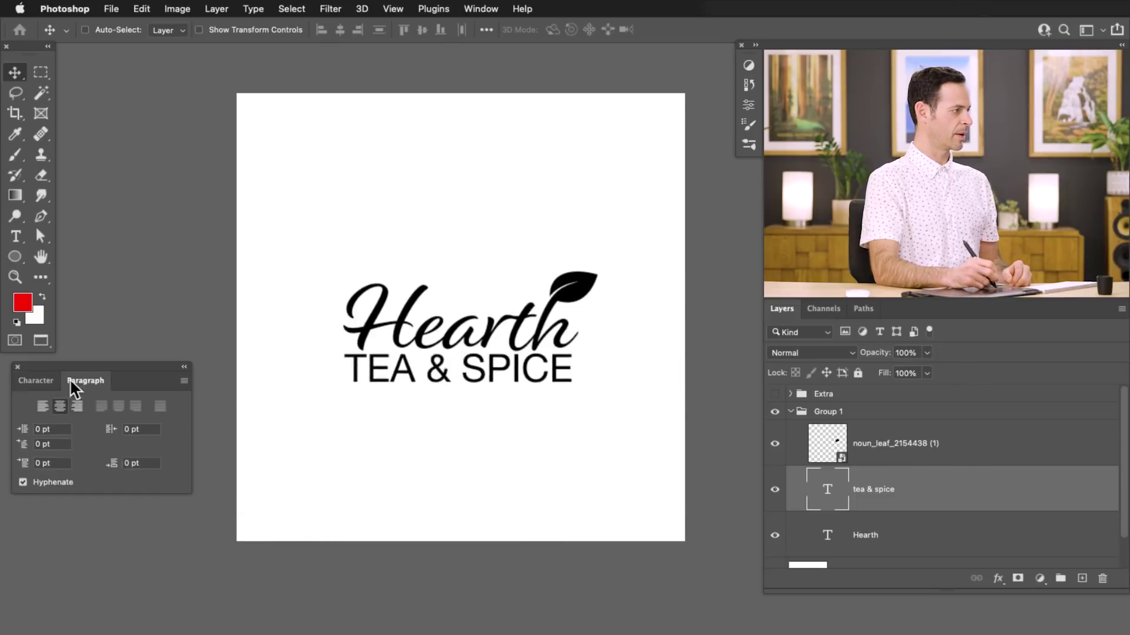
# Reduce the tagline's font size to 73 pt and nudge it closer to "Hearth"
pyautogui.click(36, 382)
pyautogui.moveTo(21, 428)
pyautogui.mouseDown()
pyautogui.moveTo(7, 432)
pyautogui.moveTo(24, 430)
pyautogui.mouseUp()
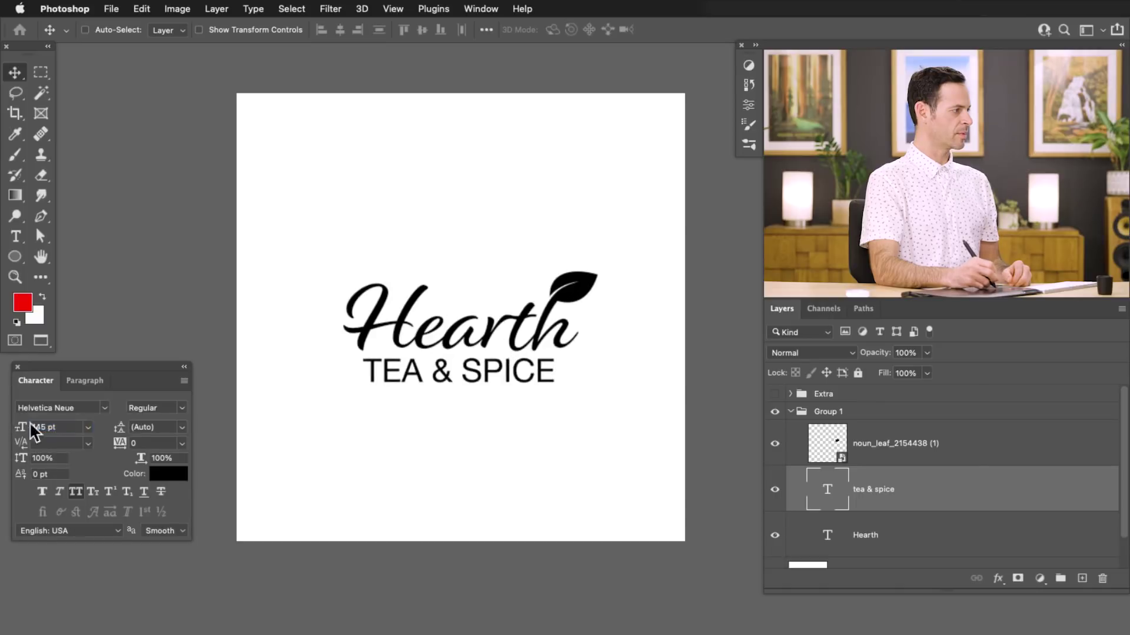
pyautogui.moveTo(124, 362); pyautogui.dragTo(167, 357)
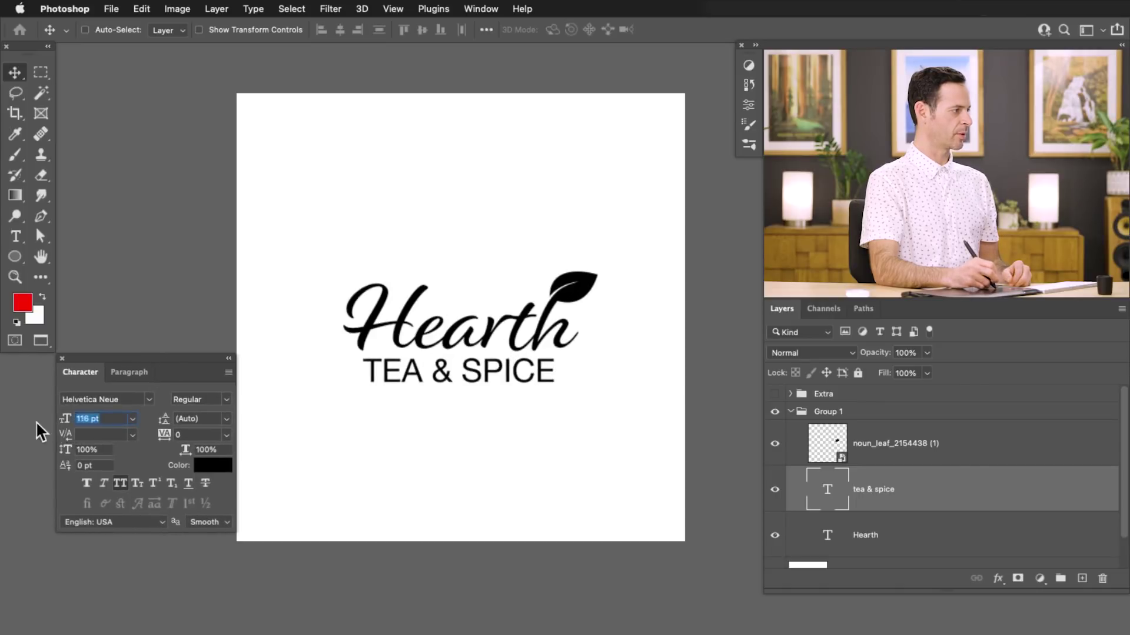
pyautogui.press('Return')
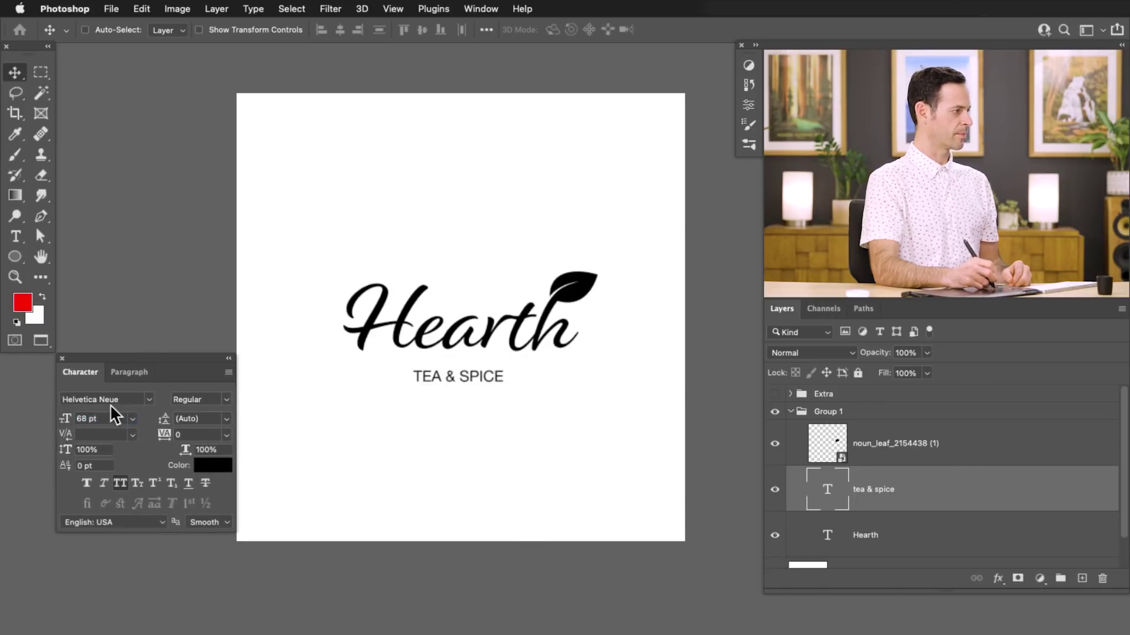
pyautogui.moveTo(67, 422); pyautogui.dragTo(72, 422)
pyautogui.moveTo(455, 424); pyautogui.dragTo(454, 419)
# Widen the tagline's tracking to 50 and nudge the line up toward "Hearth"
pyautogui.click(227, 436)
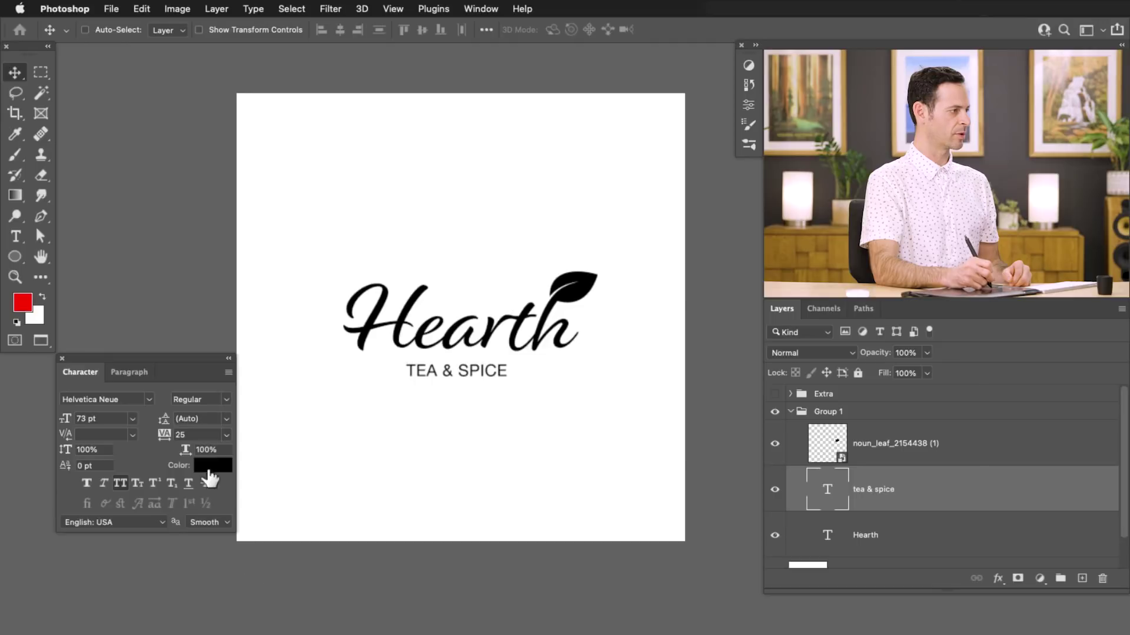
pyautogui.click(225, 435)
pyautogui.click(205, 605)
pyautogui.press('Up')
pyautogui.press('Up')
pyautogui.press('Up')
pyautogui.press('Up')
pyautogui.press('Up')
pyautogui.press('Up')
pyautogui.press('Up')
pyautogui.press('Up')
pyautogui.press('Up')
pyautogui.press('Up')
pyautogui.press('Up')
pyautogui.press('Up')
pyautogui.press('Right')
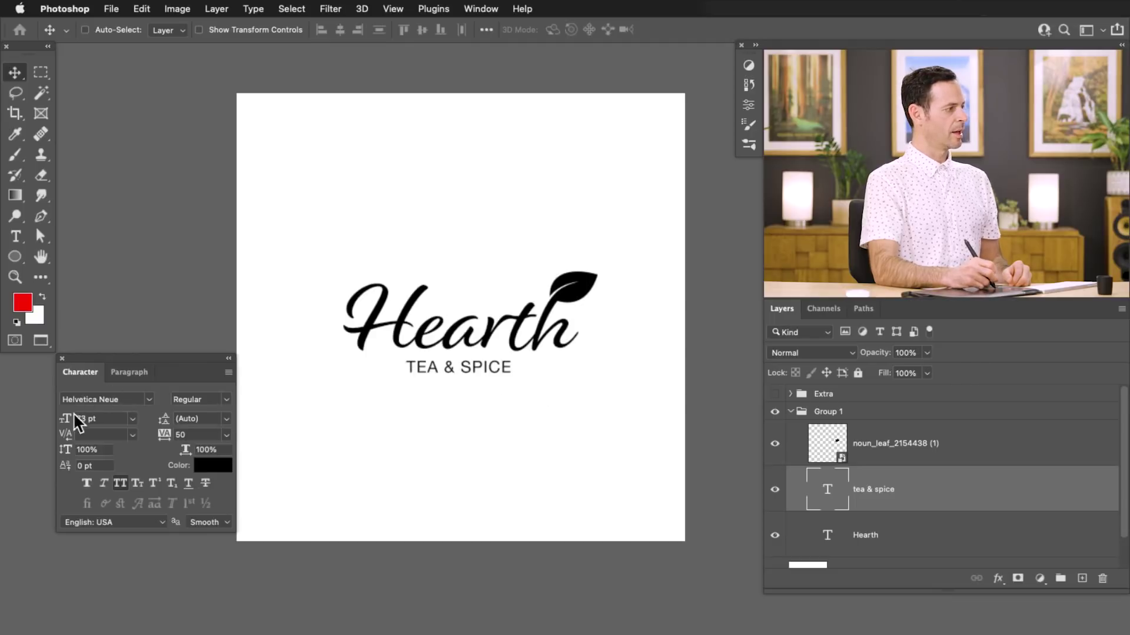
# Try the tagline at 145 pt for comparison, and return it to 73 pt
pyautogui.write('10')
pyautogui.press('Return')
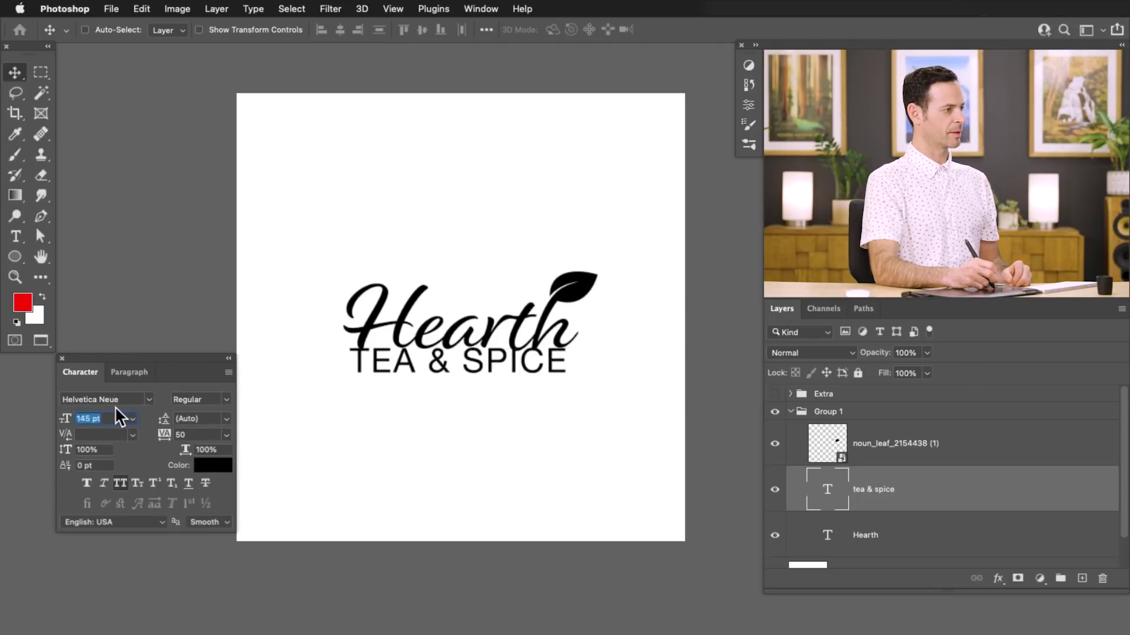
pyautogui.click(459, 288)
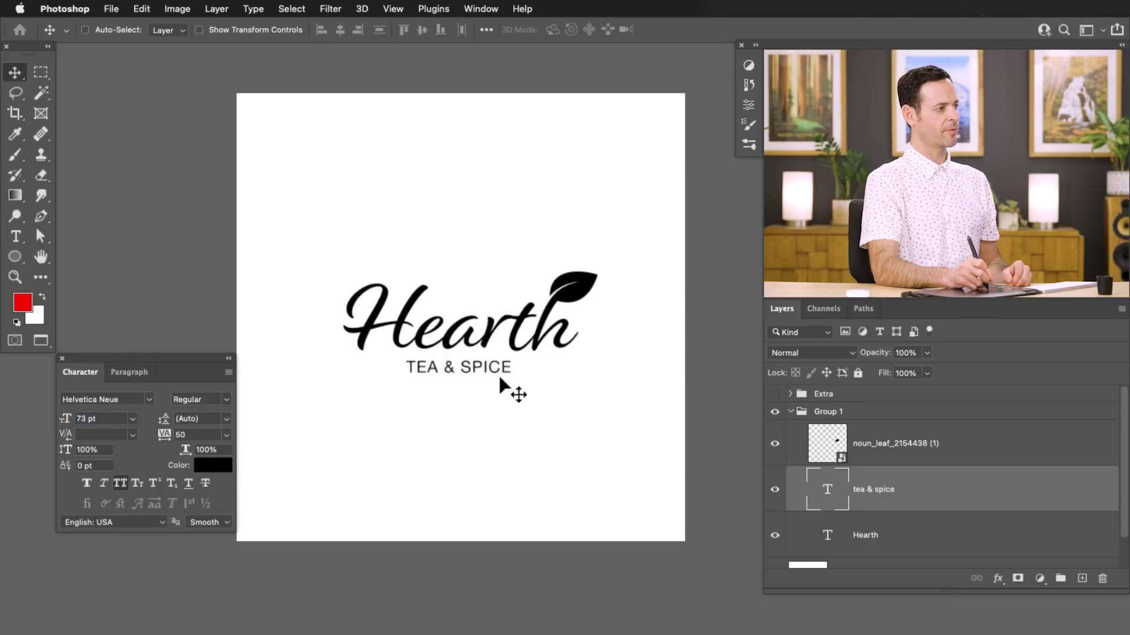
# Move the tagline left and slightly up so it starts beneath the H of "Hearth"
pyautogui.moveTo(467, 378); pyautogui.dragTo(455, 379)
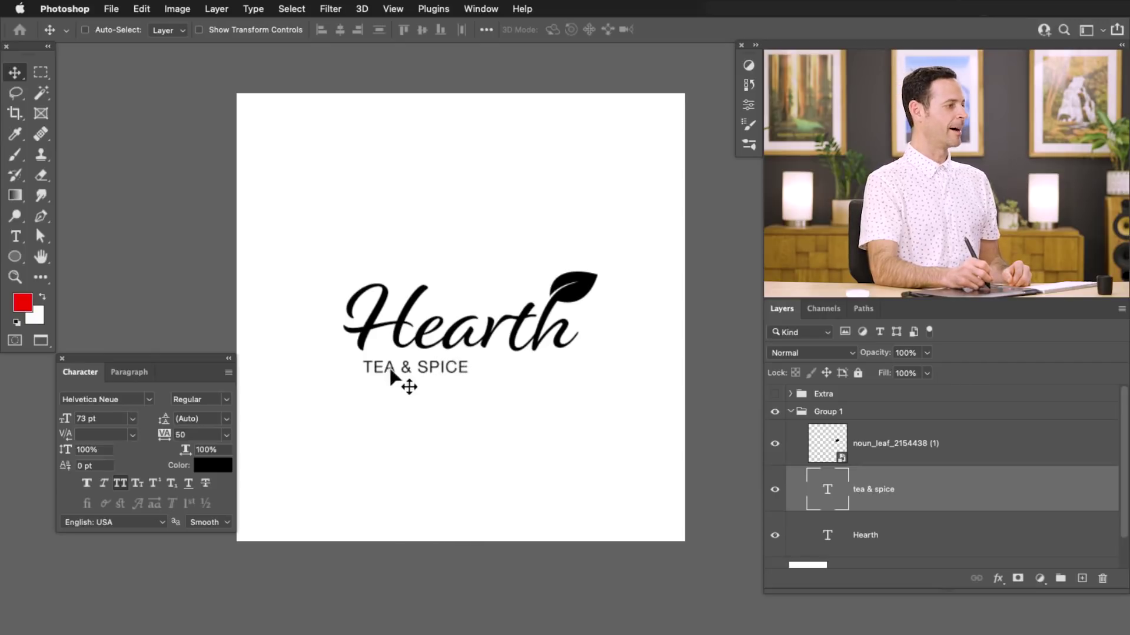
pyautogui.moveTo(557, 412); pyautogui.dragTo(422, 408)
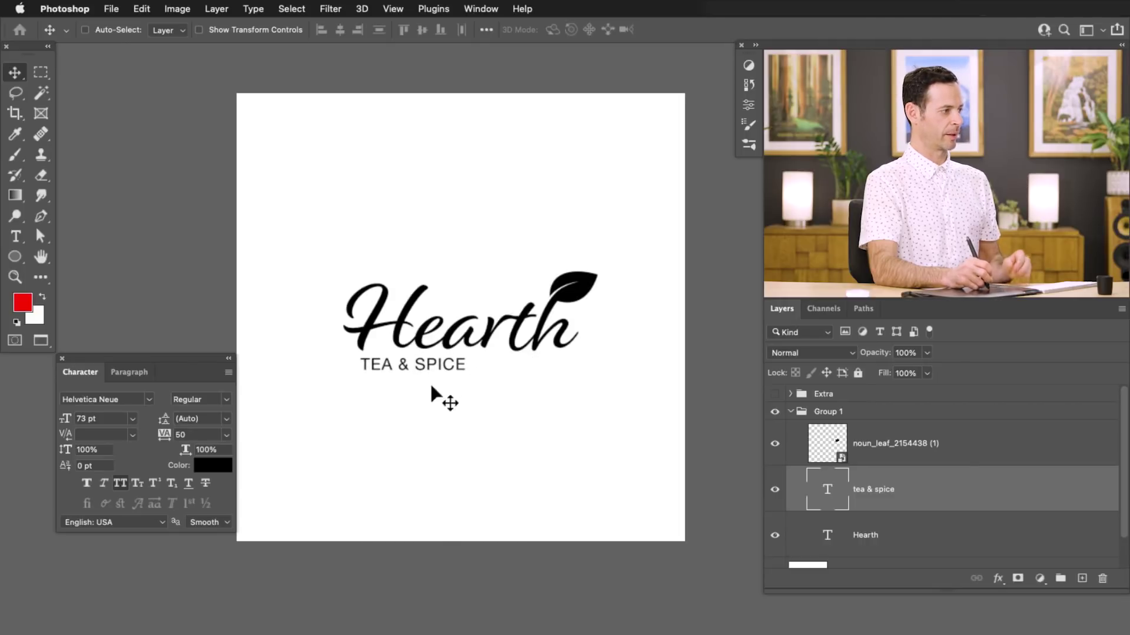
# Extend the tagline to read "TEA & SPICE - EST. 2019" and place it beneath "Hearth"
pyautogui.doubleClick(827, 491)
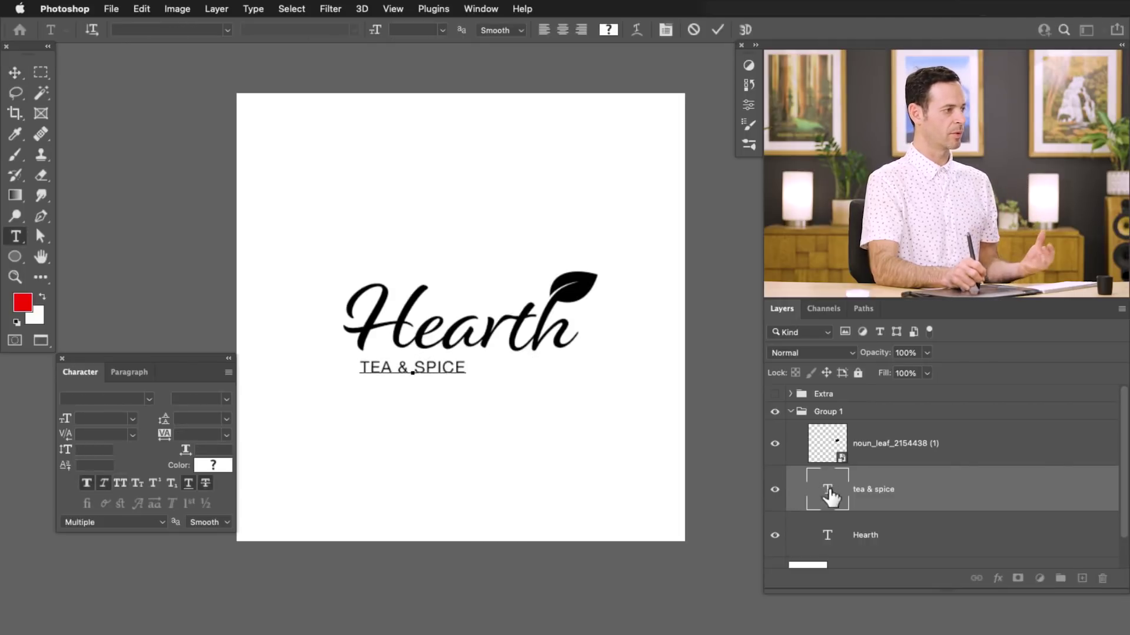
pyautogui.click(474, 367)
pyautogui.write('- M')
pyautogui.press('BackSpace')
pyautogui.write('S')
pyautogui.press('BackSpace')
pyautogui.write('EST ')
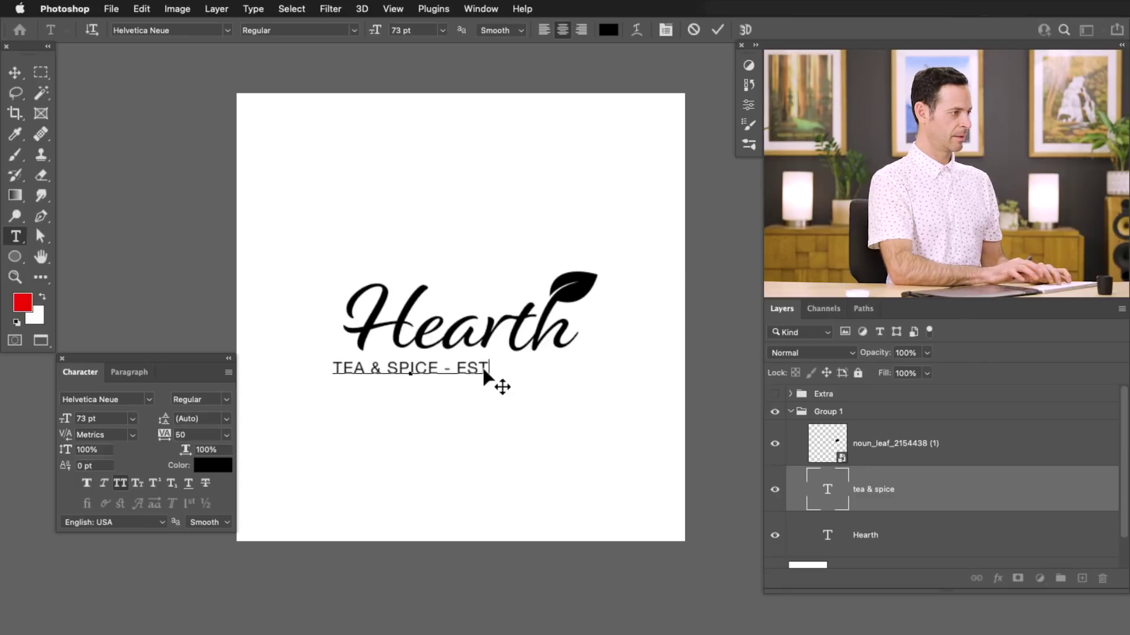
pyautogui.write('. 2019')
pyautogui.press('Escape')
pyautogui.press('v')
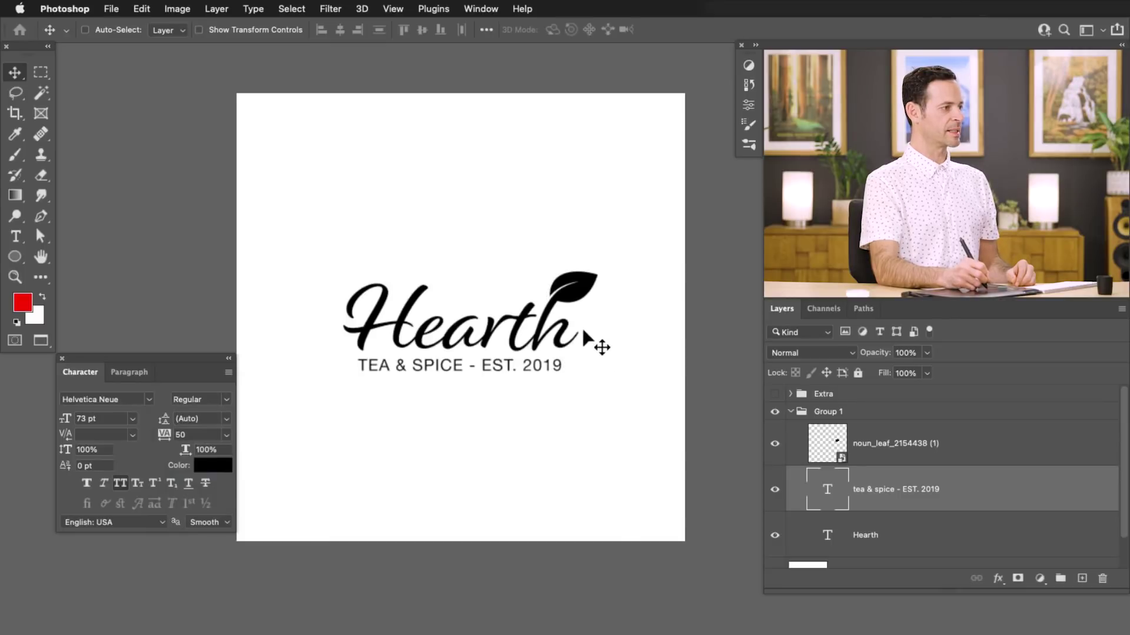
# Stack the tagline layer above the leaf layer and centre it horizontally on a rectangular selection spanning "Hearth"
pyautogui.click(41, 71)
pyautogui.moveTo(334, 270); pyautogui.dragTo(577, 394)
pyautogui.press('space')
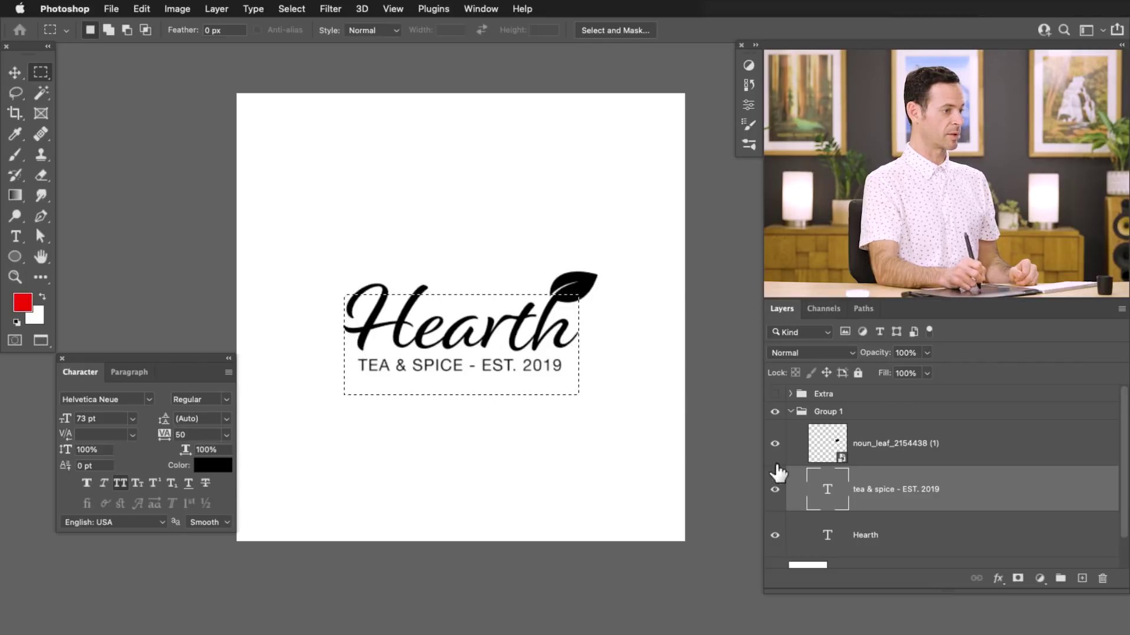
pyautogui.moveTo(870, 504); pyautogui.dragTo(877, 431)
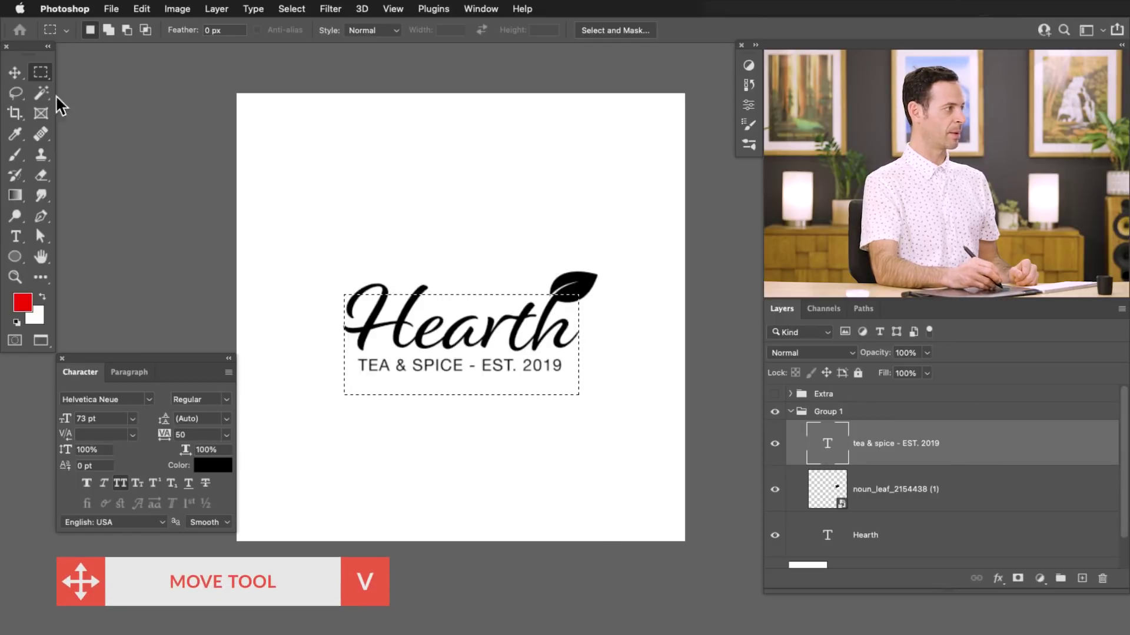
pyautogui.click(14, 73)
pyautogui.click(339, 31)
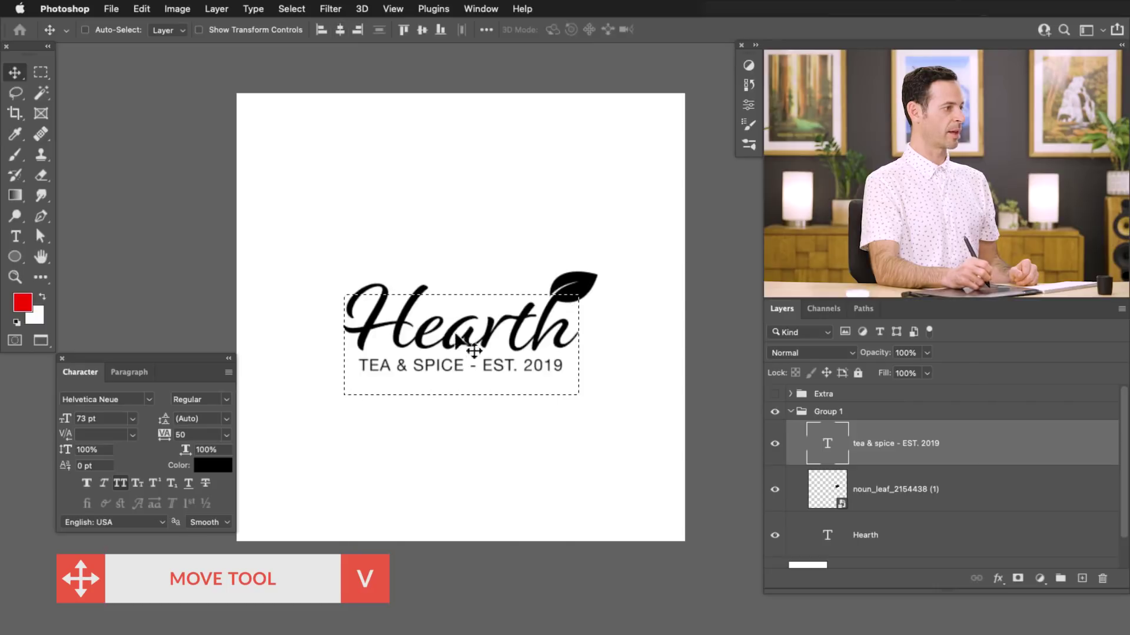
# Try aligning the tagline to the selection's bottom, top, vertical centre and sides, ending with horizontal centring
pyautogui.click(440, 30)
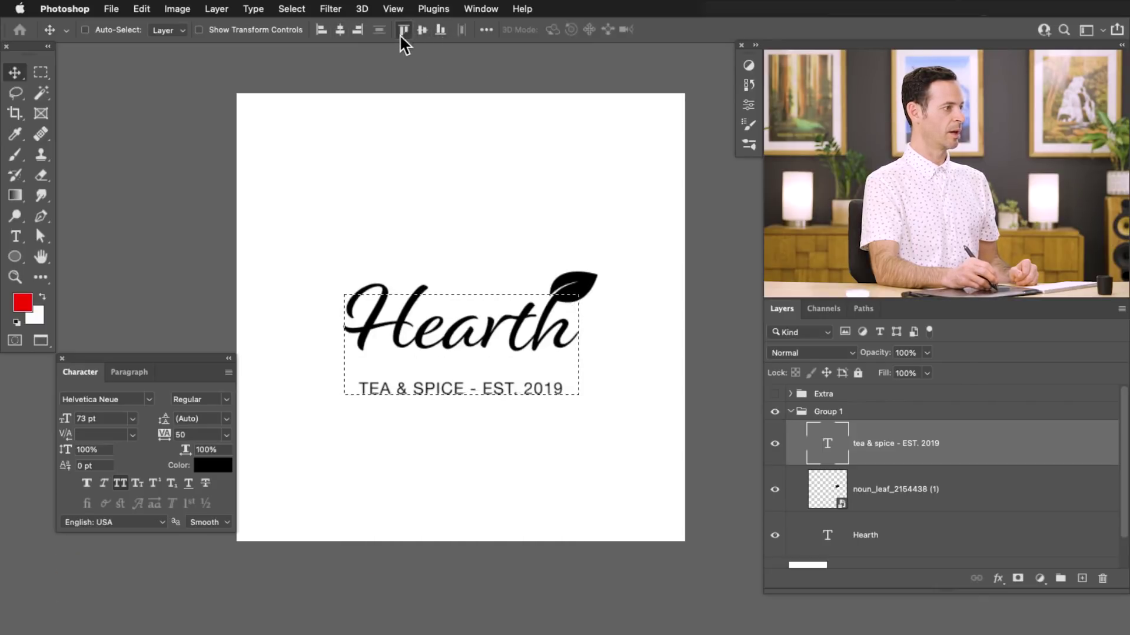
pyautogui.click(402, 30)
pyautogui.click(421, 30)
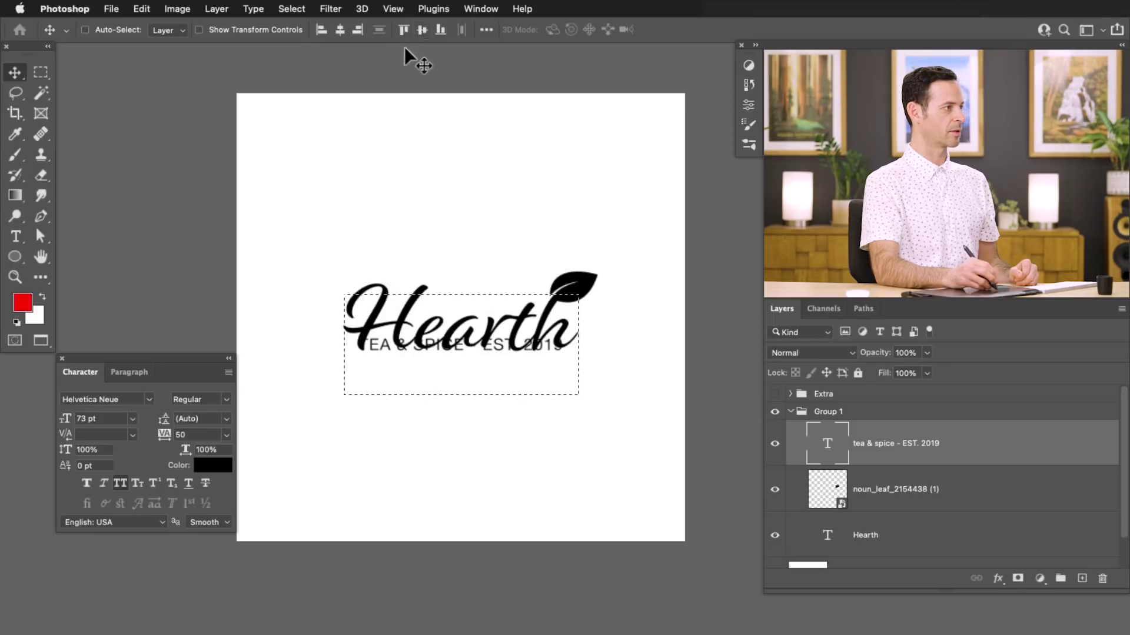
pyautogui.click(356, 29)
pyautogui.click(340, 30)
pyautogui.click(322, 29)
pyautogui.click(340, 30)
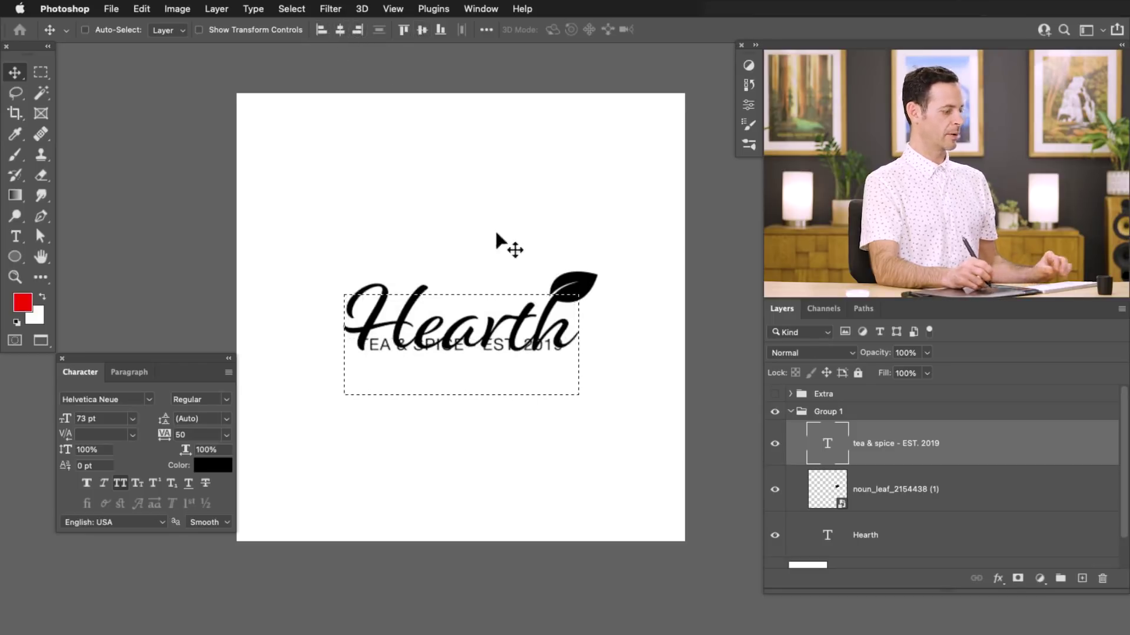
# Clear the selection, move the tagline straight down beneath "Hearth", and fine-tune its vertical position
pyautogui.press('super+d')
pyautogui.moveTo(537, 395); pyautogui.dragTo(530, 417)
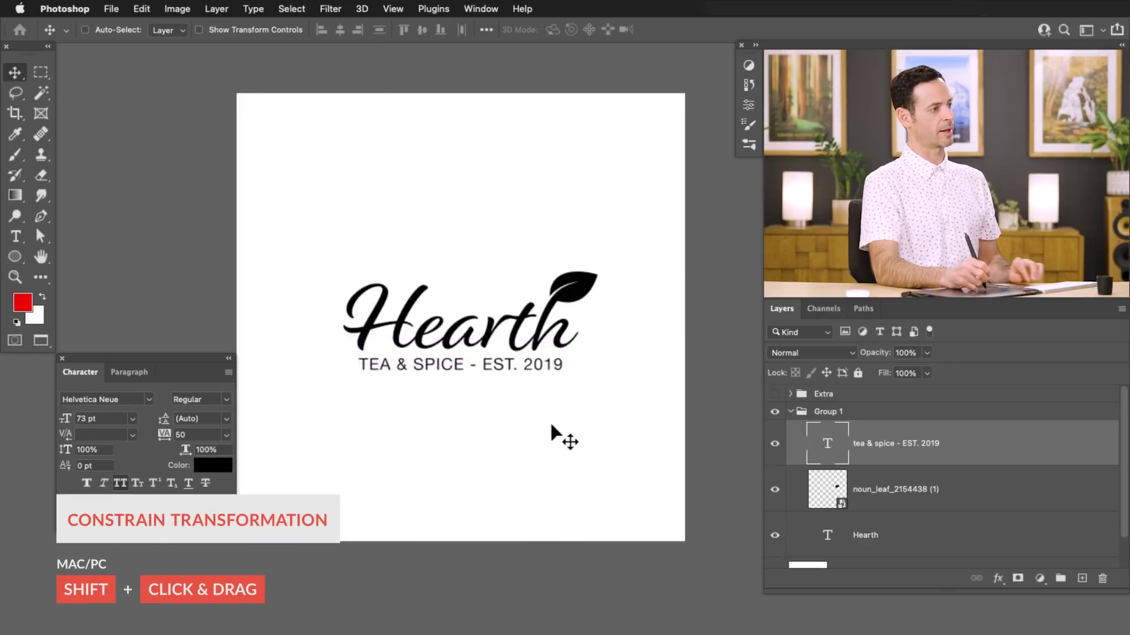
pyautogui.press('Down')
pyautogui.press('Down')
pyautogui.press('Down')
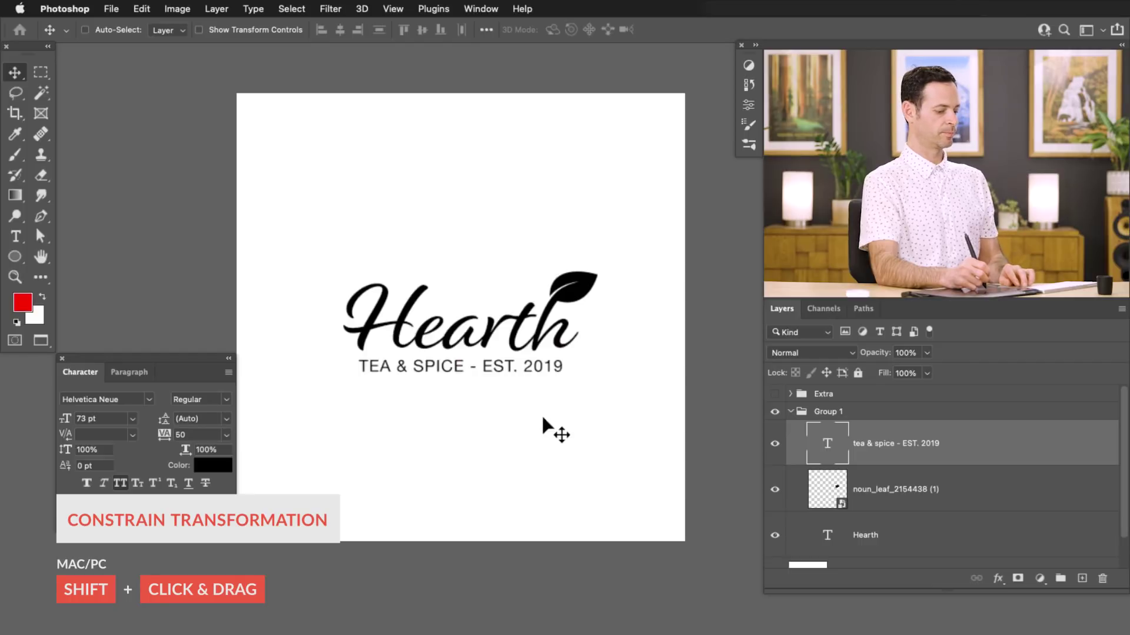
pyautogui.press('Up')
pyautogui.press('Up')
pyautogui.press('Up')
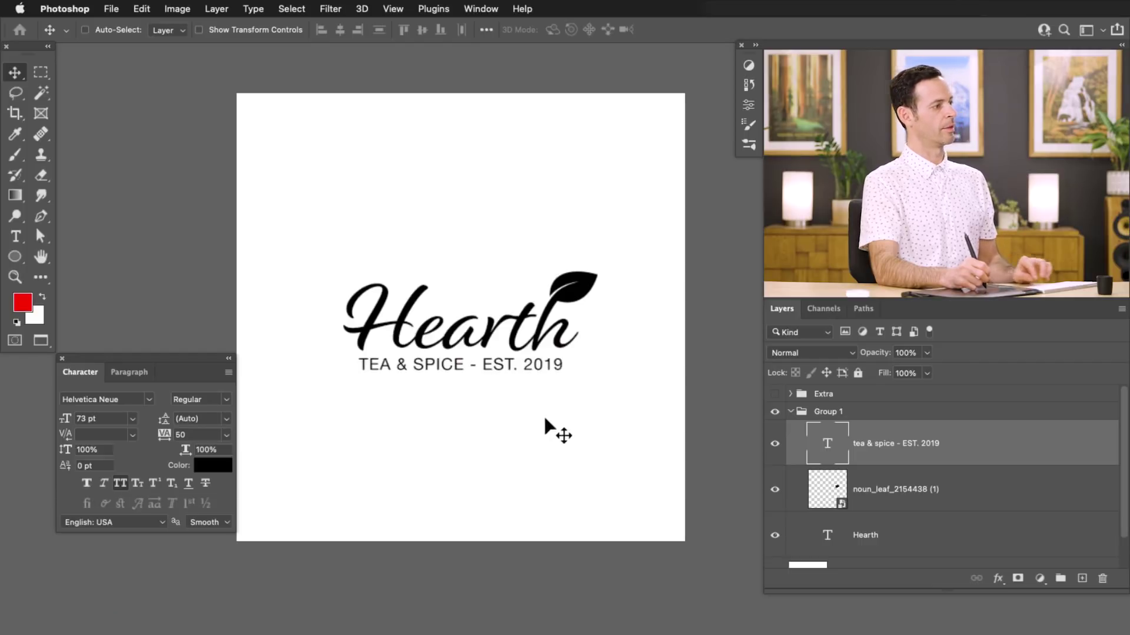
# Set the tagline's font style to Medium and nudge it slightly down from "Hearth"
pyautogui.moveTo(552, 383); pyautogui.dragTo(502, 406)
pyautogui.click(227, 400)
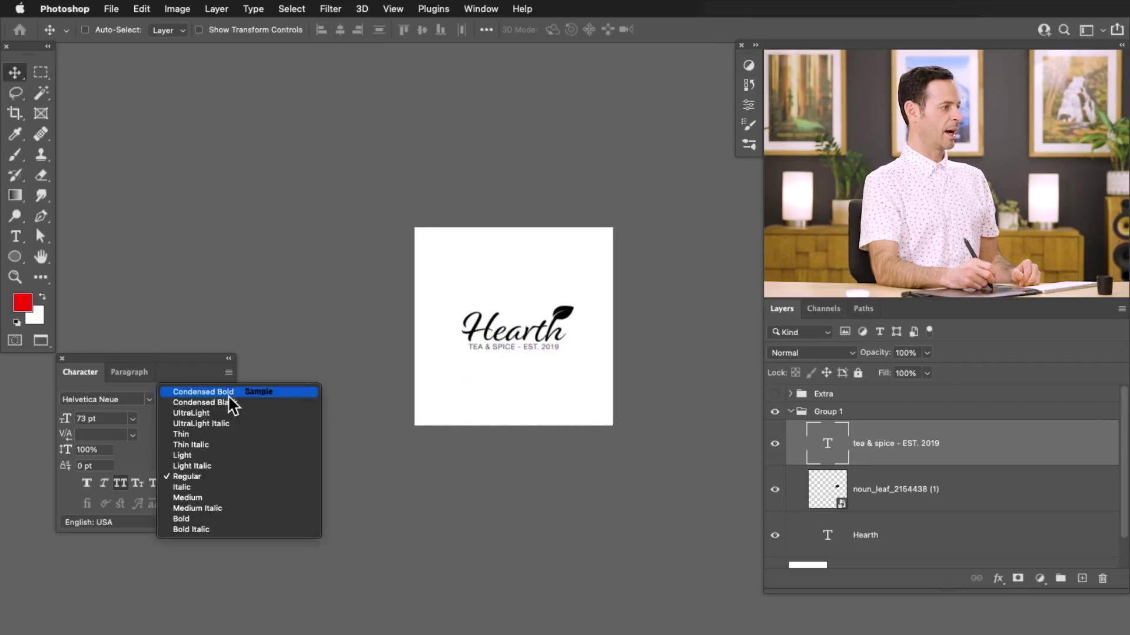
pyautogui.click(225, 499)
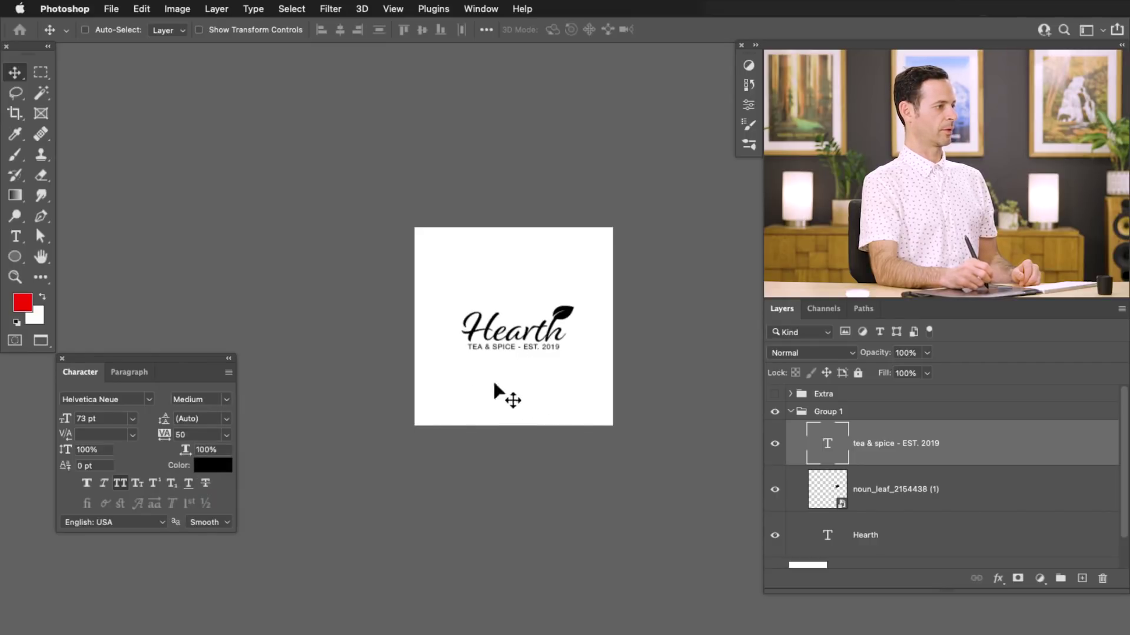
pyautogui.press('Down')
pyautogui.press('Down')
pyautogui.press('Down')
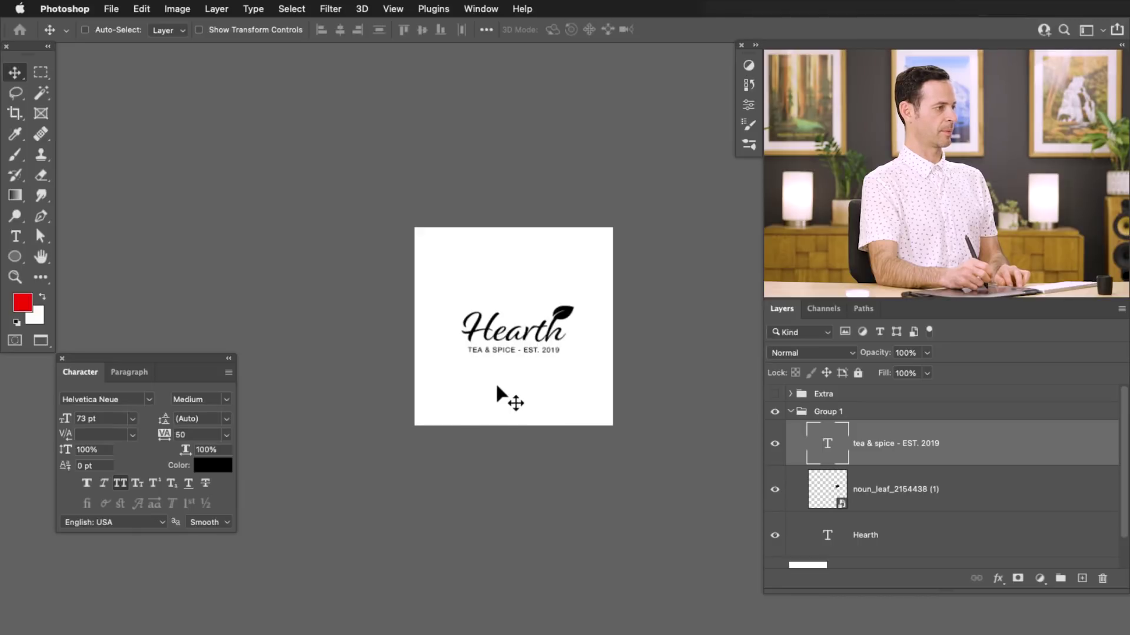
# Hide and show the tagline layer to compare the logo with and without it
pyautogui.press('super')
pyautogui.moveTo(532, 370); pyautogui.dragTo(583, 403)
pyautogui.moveTo(498, 388); pyautogui.dragTo(584, 386)
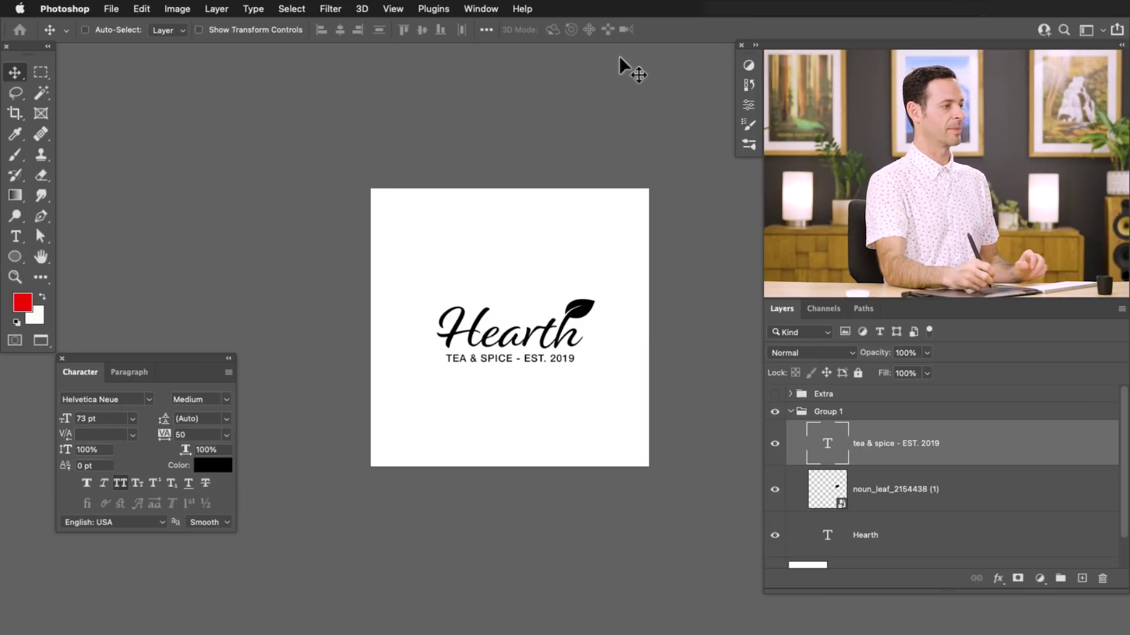
pyautogui.click(775, 444)
pyautogui.click(775, 445)
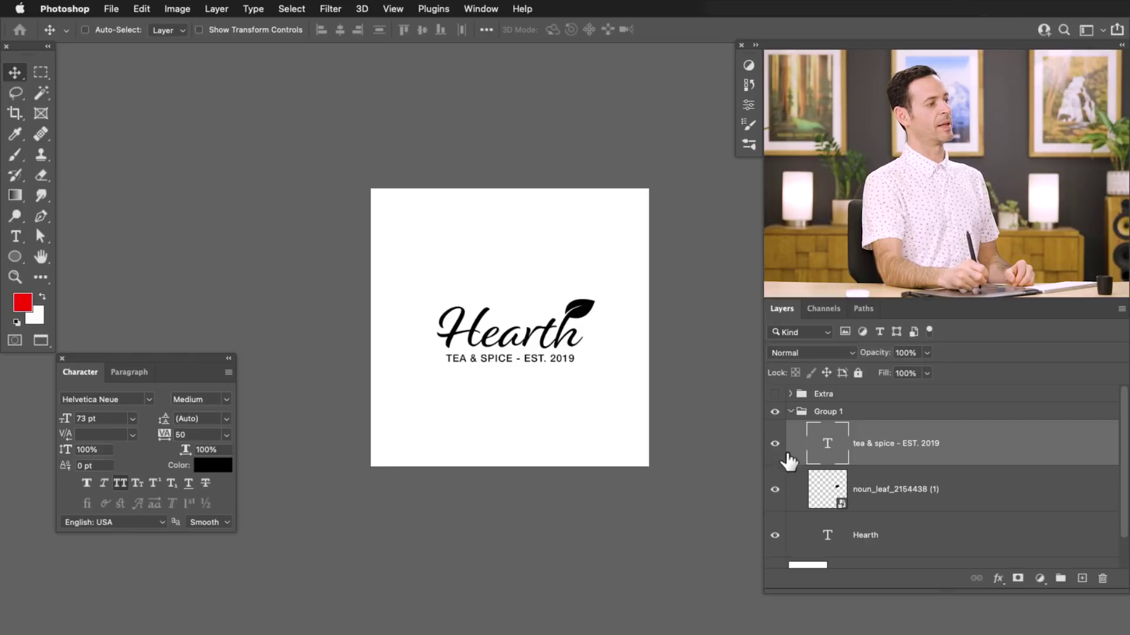
pyautogui.click(775, 447)
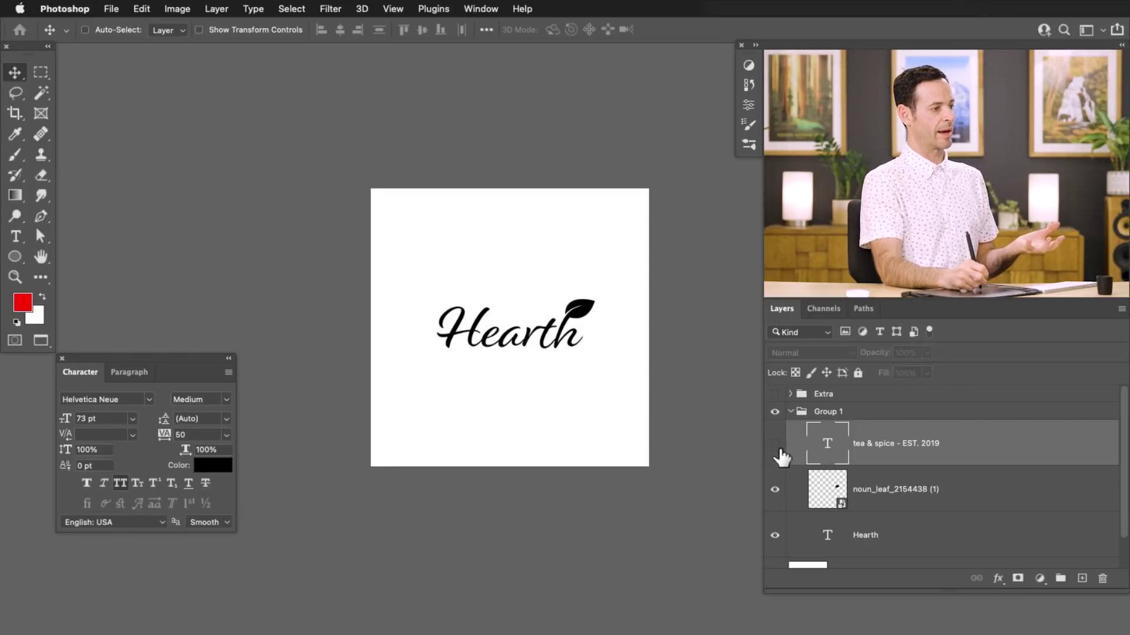
pyautogui.click(777, 447)
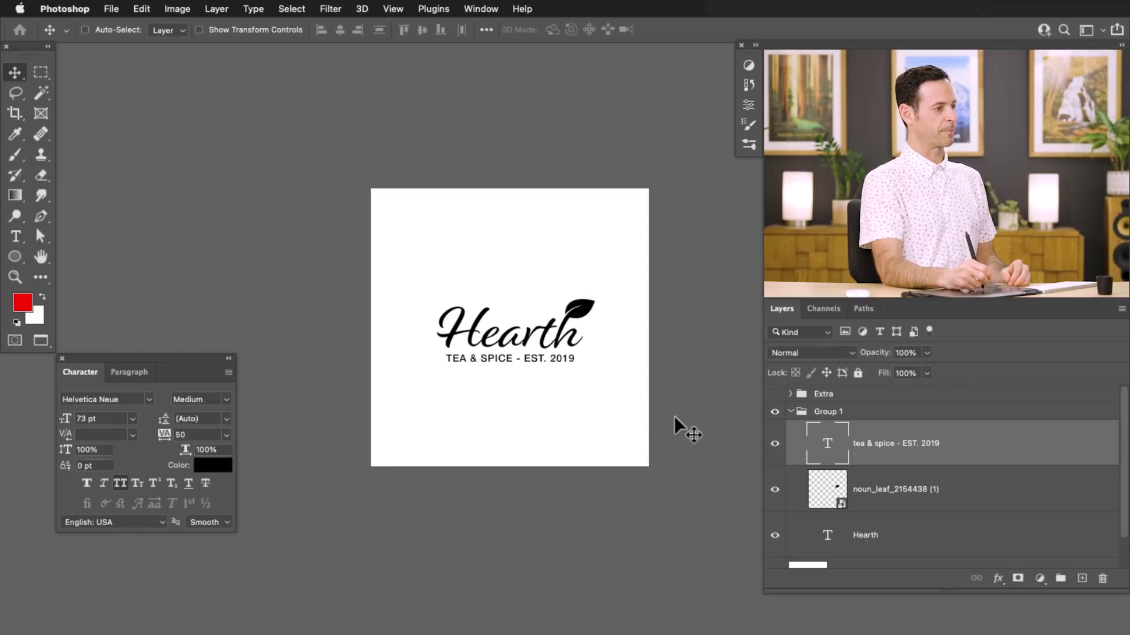
# Duplicate the logo group, arrange the copy below the original, and delete the copy's tagline layer
pyautogui.click(790, 411)
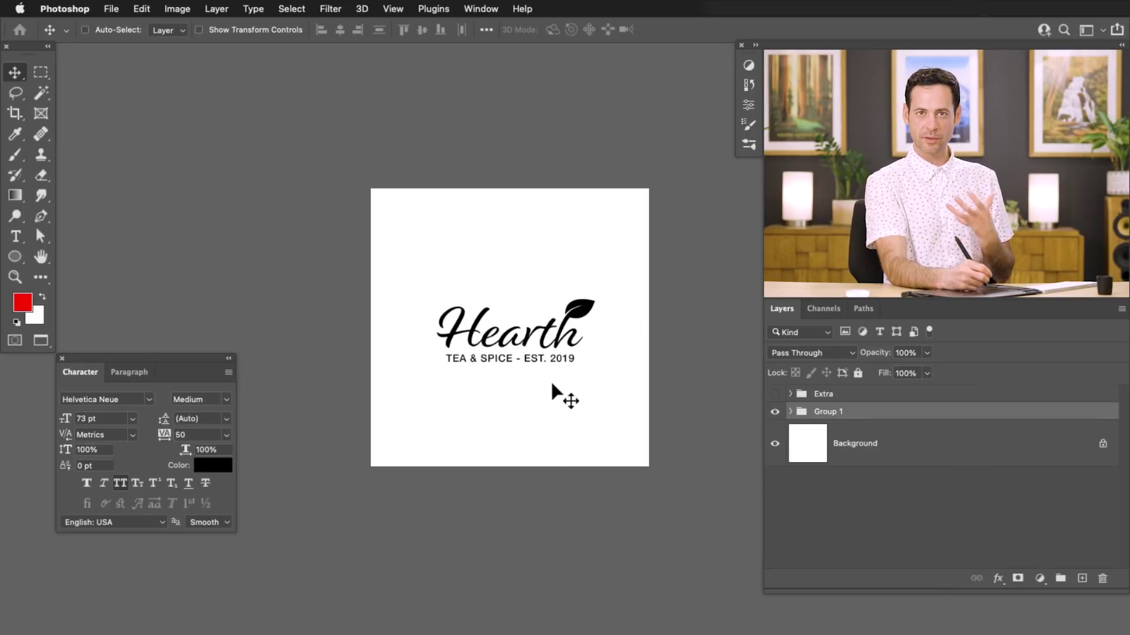
pyautogui.moveTo(562, 412); pyautogui.dragTo(581, 469)
pyautogui.press('super+j')
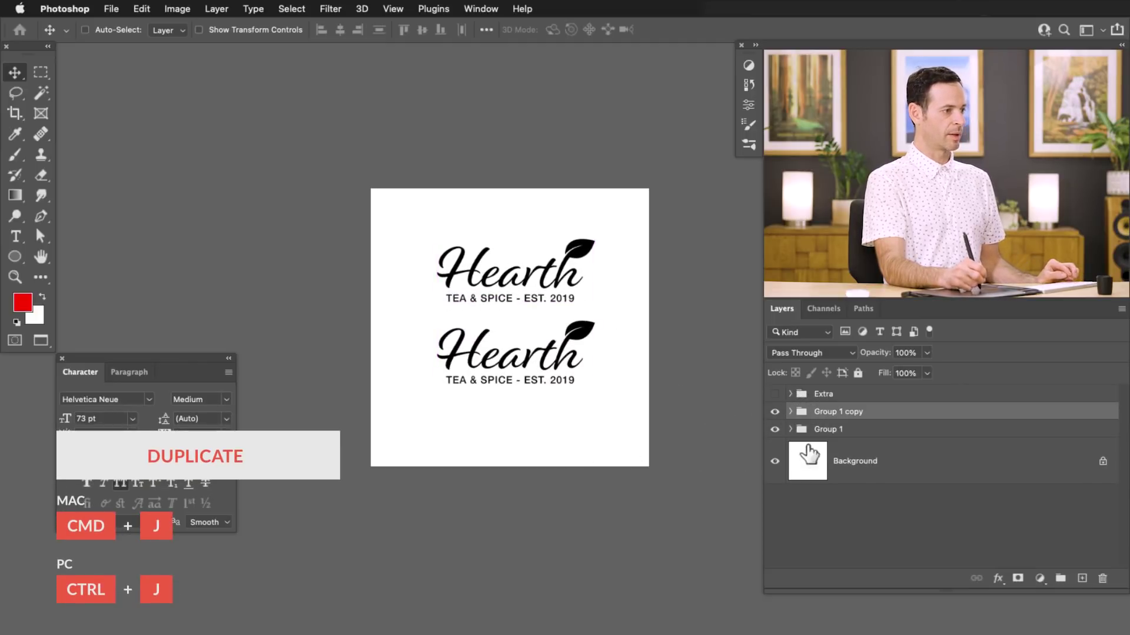
pyautogui.click(790, 412)
pyautogui.click(912, 456)
pyautogui.press('Delete')
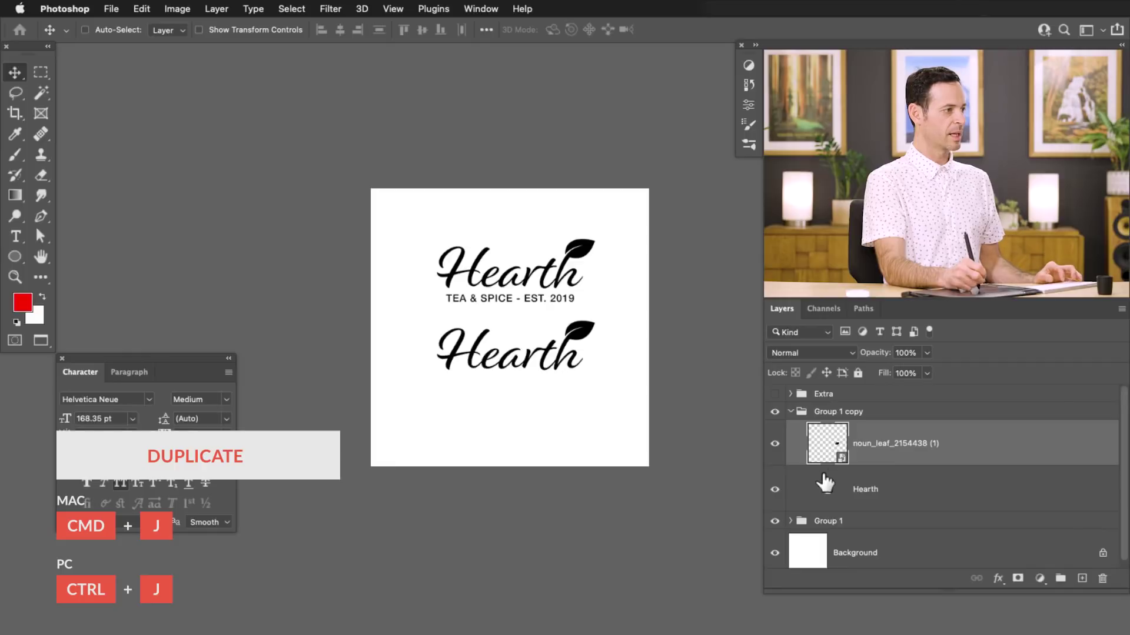
# Replace the copy's "Hearth" text with "h" and centre the leafed letter beneath the full logo
pyautogui.doubleClick(825, 493)
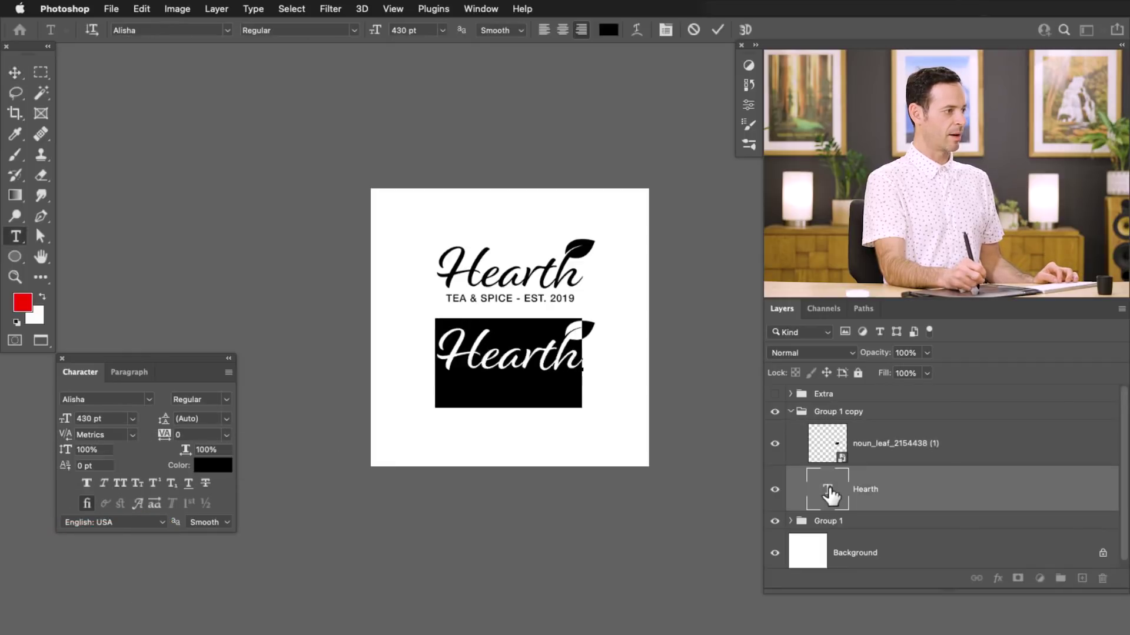
pyautogui.write('h')
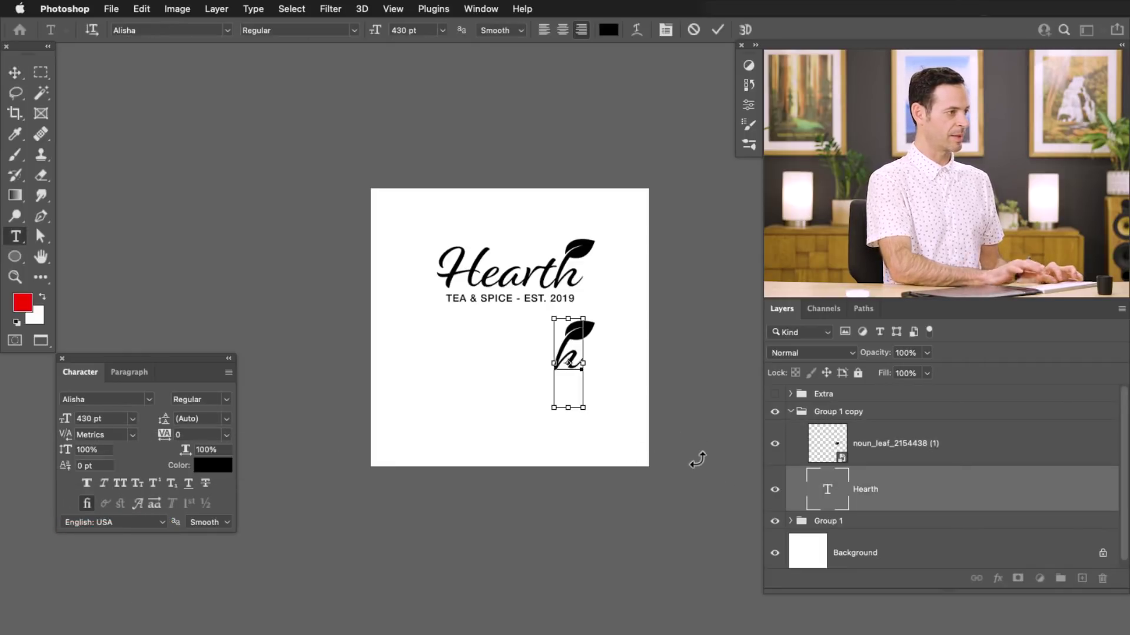
pyautogui.hotkey('ctrl', 'Return')
pyautogui.press('v')
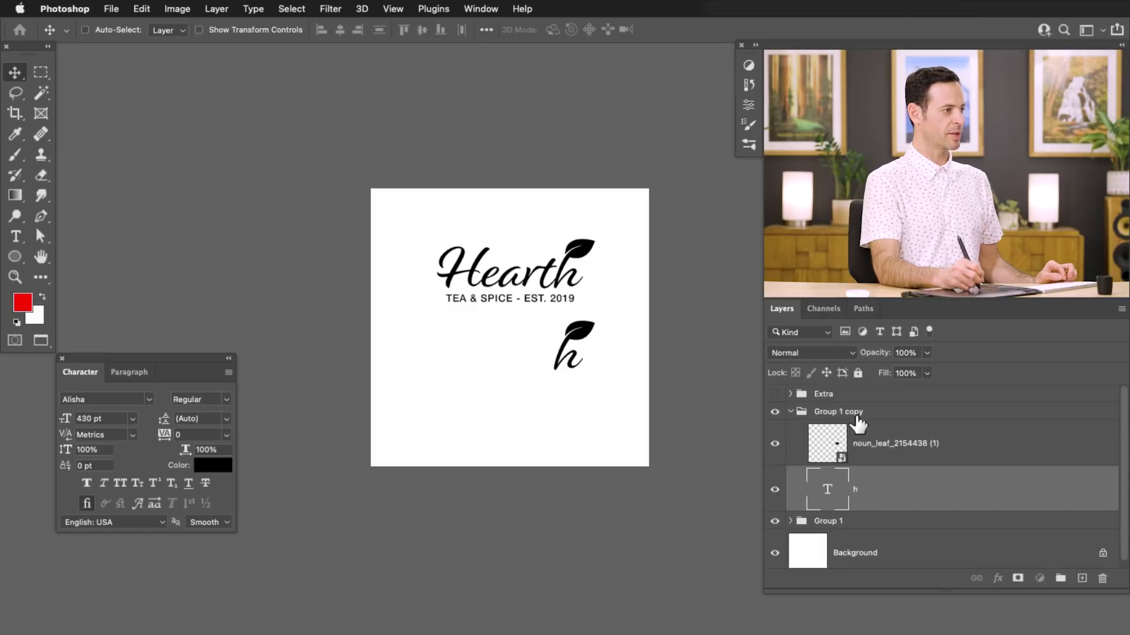
pyautogui.click(856, 416)
pyautogui.moveTo(594, 454); pyautogui.dragTo(541, 477)
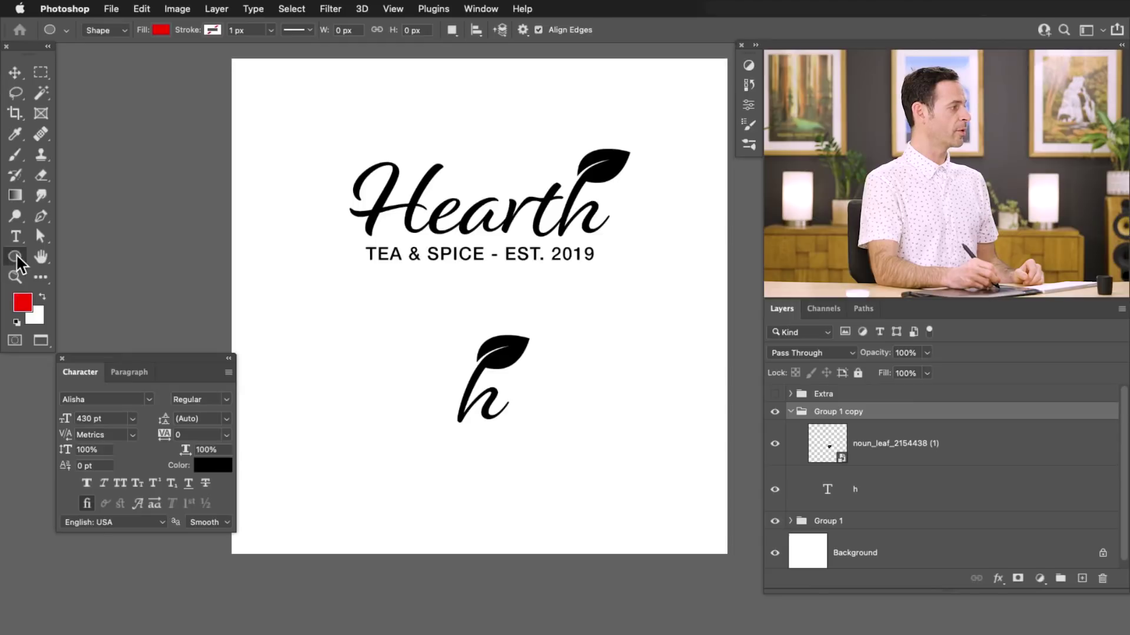
# Draw a circle about 536 px in diameter over the leafed h and fill it with black
pyautogui.click(18, 256)
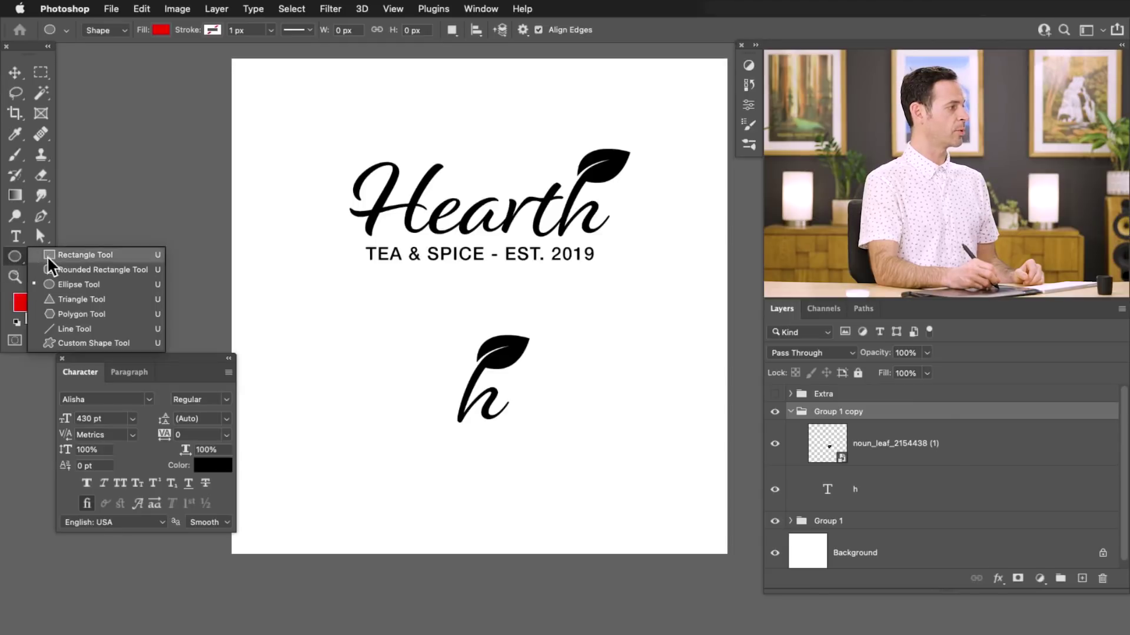
pyautogui.click(77, 286)
pyautogui.moveTo(470, 349)
pyautogui.mouseDown()
pyautogui.moveTo(567, 441)
pyautogui.moveTo(550, 443)
pyautogui.moveTo(570, 439)
pyautogui.moveTo(550, 441)
pyautogui.moveTo(559, 445)
pyautogui.moveTo(530, 469)
pyautogui.mouseUp()
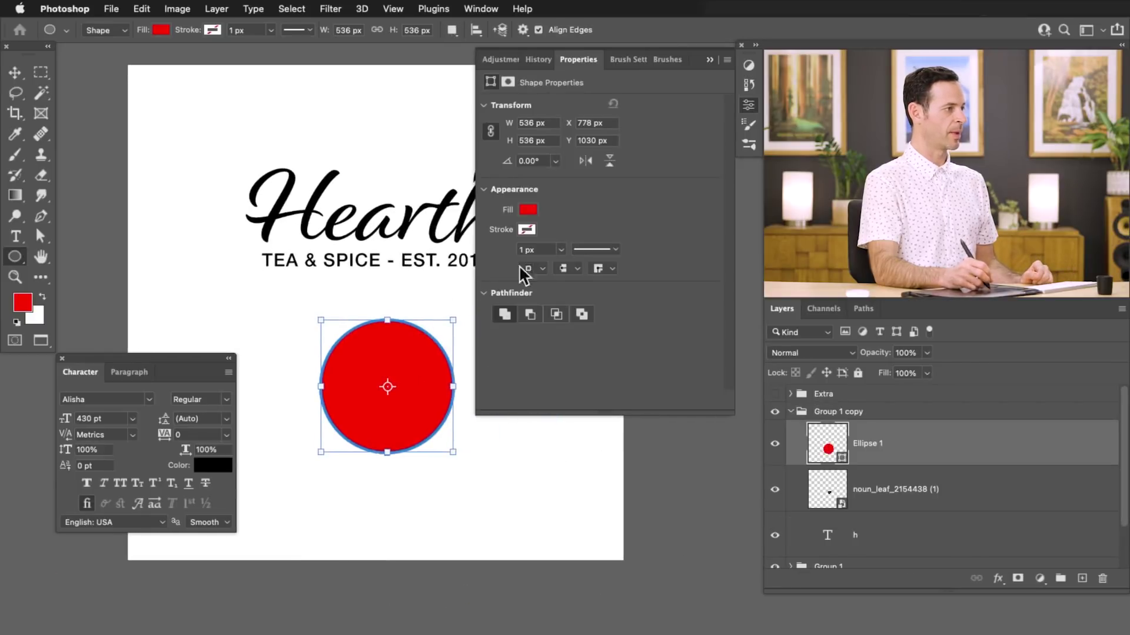
pyautogui.click(528, 209)
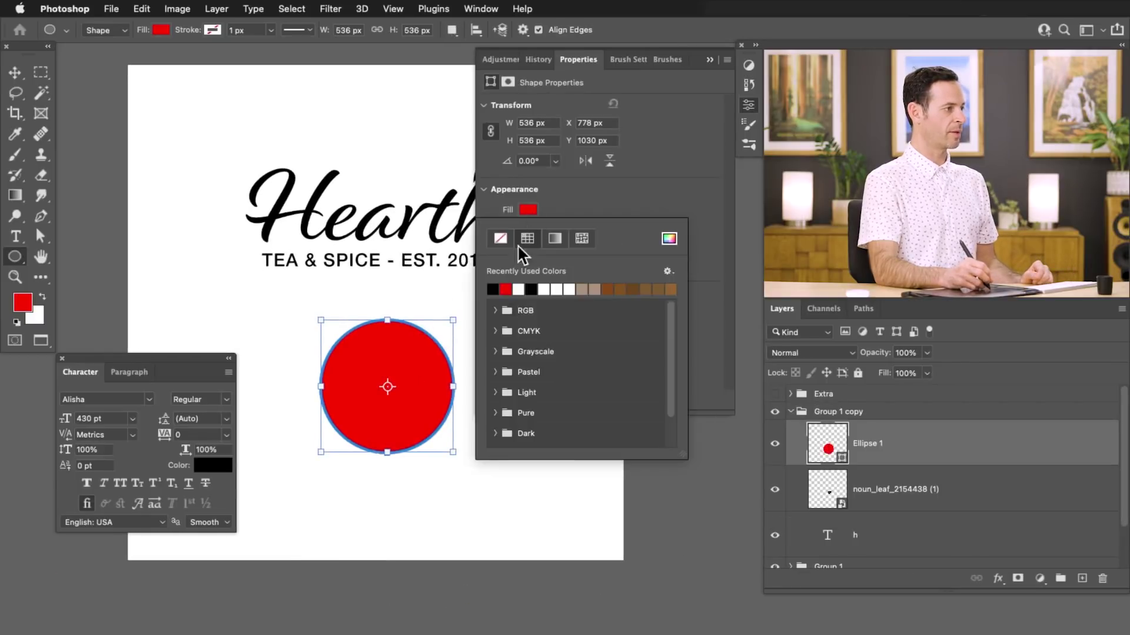
pyautogui.click(493, 290)
pyautogui.click(749, 110)
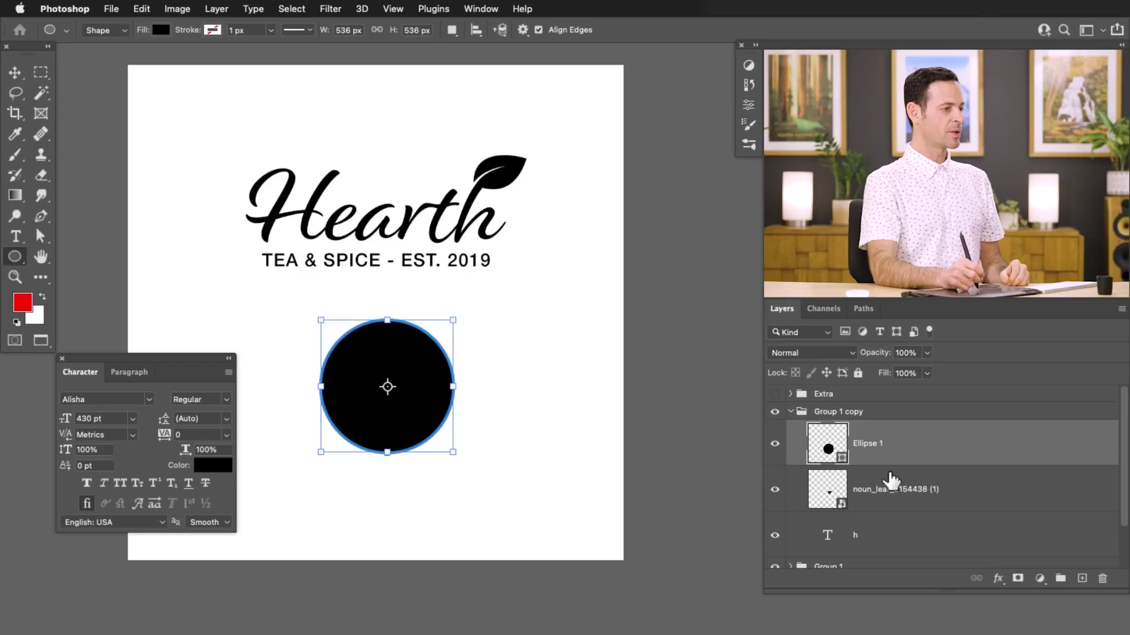
# Move the circle layer below the h layer and set the h's text colour to white
pyautogui.moveTo(903, 450); pyautogui.dragTo(928, 542)
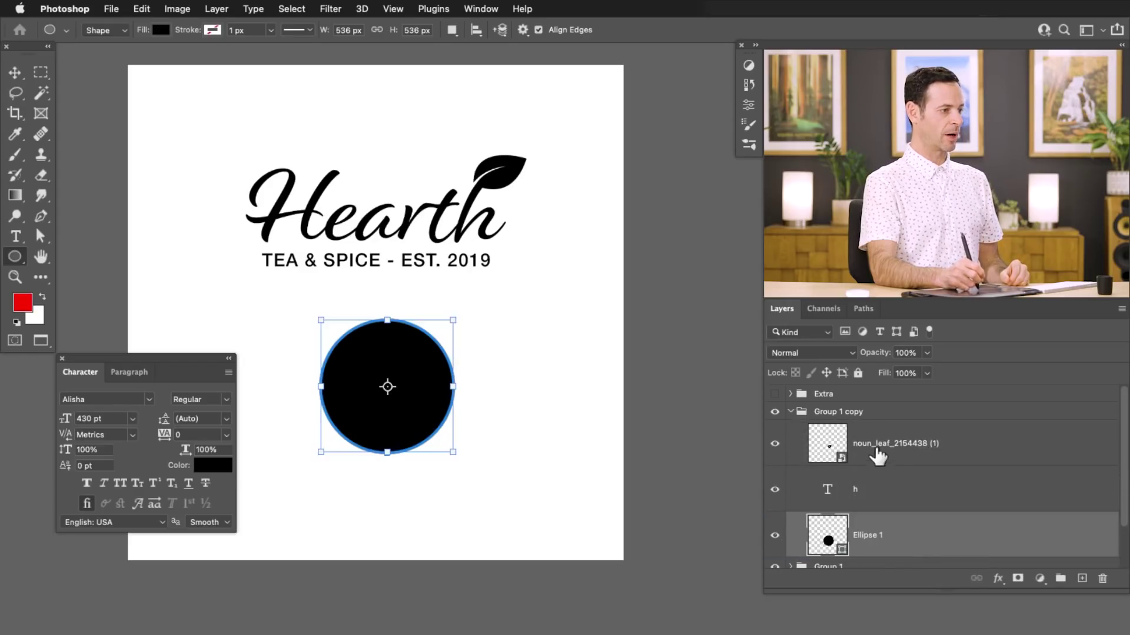
pyautogui.click(886, 497)
pyautogui.click(891, 458)
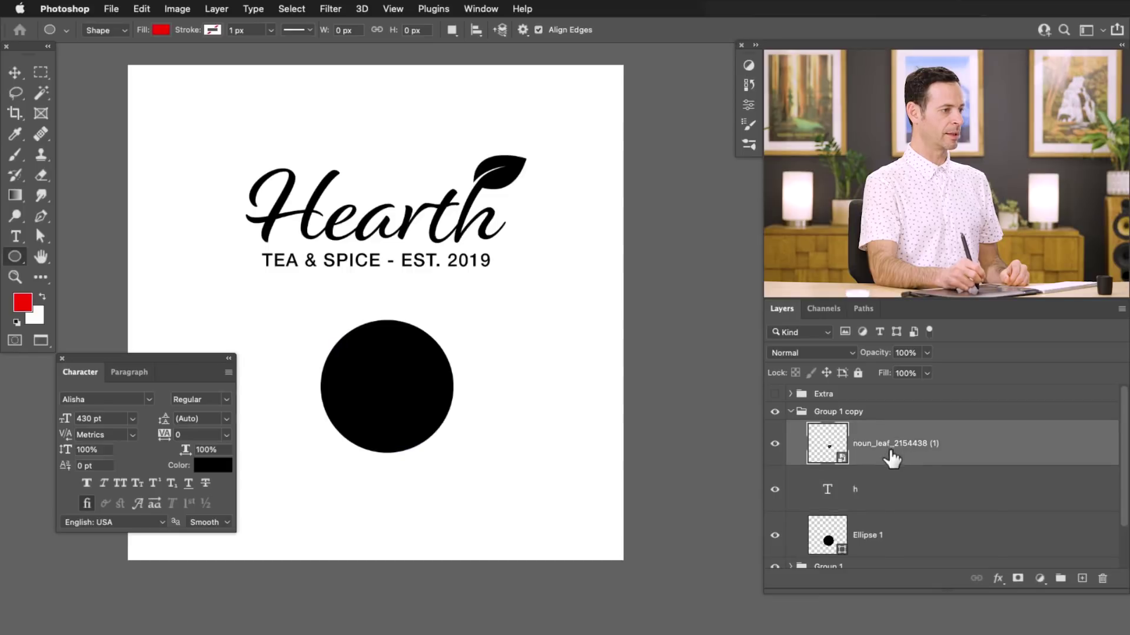
pyautogui.click(883, 496)
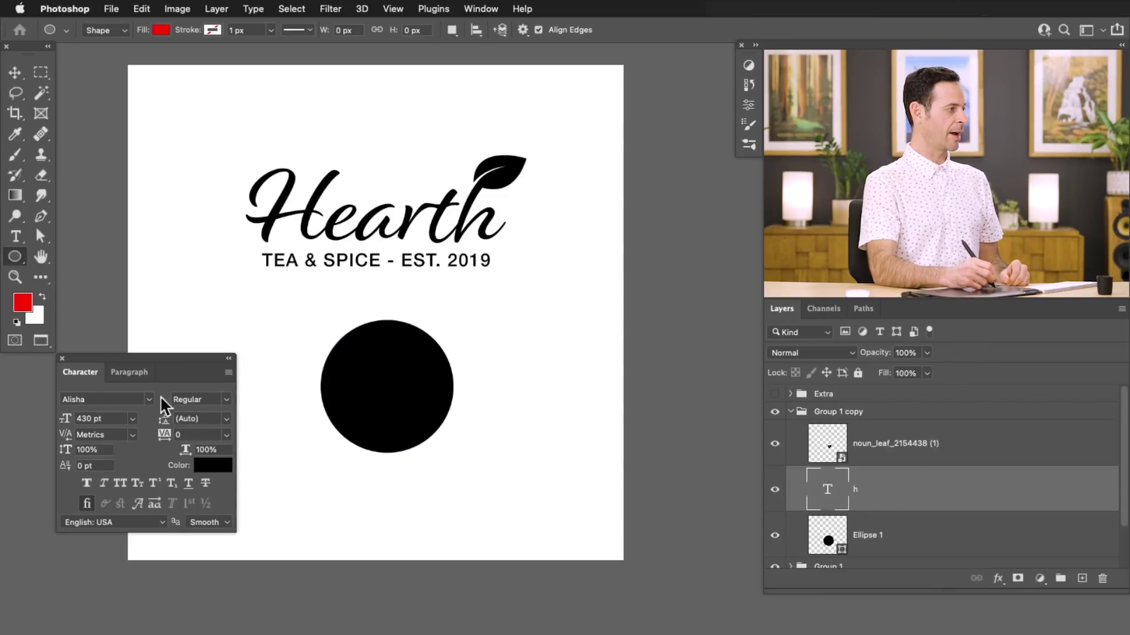
pyautogui.click(213, 466)
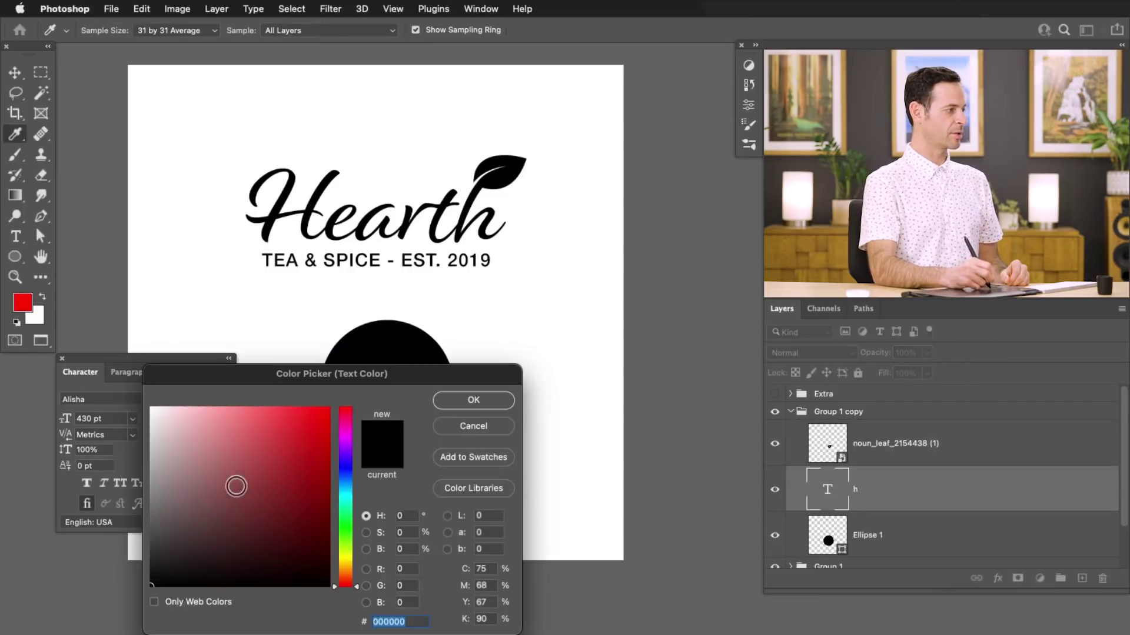
pyautogui.moveTo(240, 471); pyautogui.dragTo(97, 334)
pyautogui.click(457, 404)
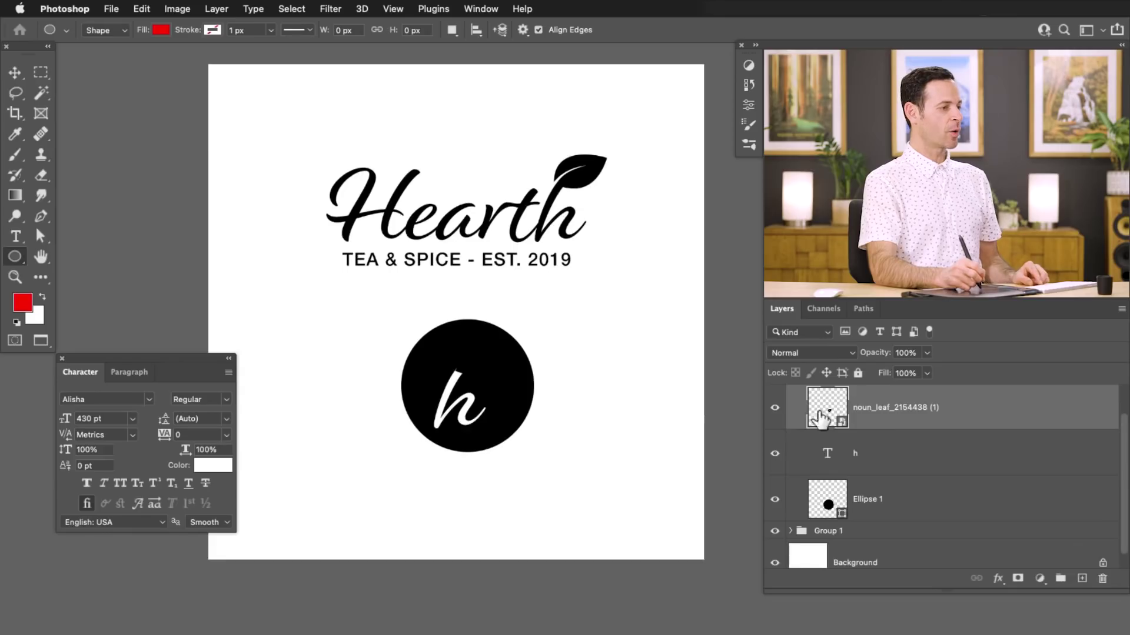
# Apply a ffffff Color Overlay at 100% opacity to the leaf layer of the circular icon
pyautogui.hscroll(3, 583, 421)
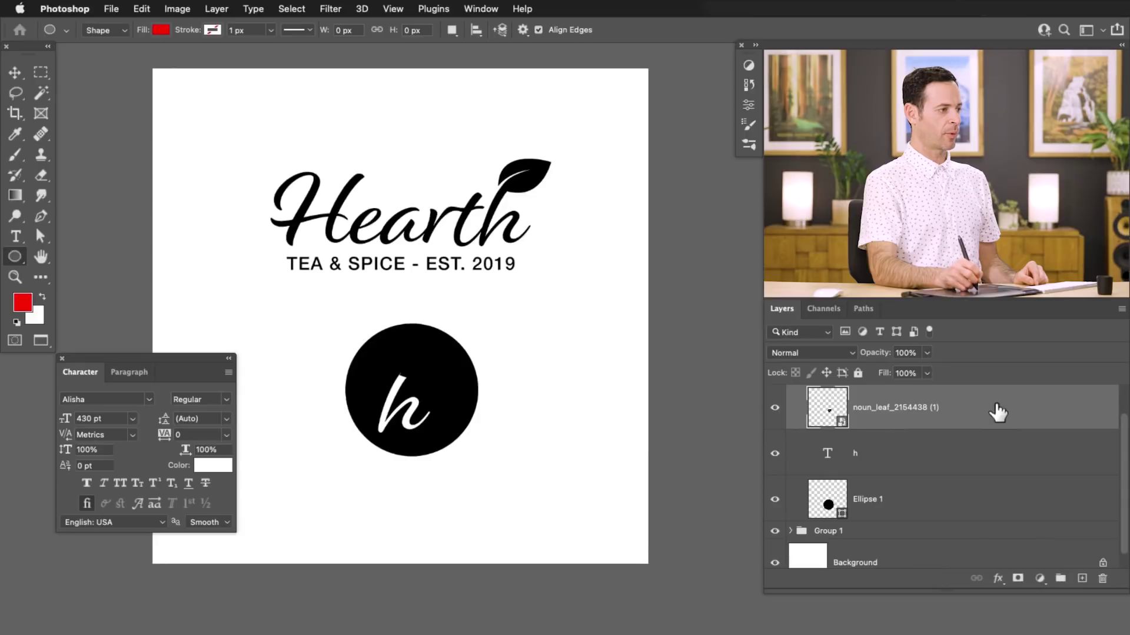
pyautogui.doubleClick(997, 413)
pyautogui.hscroll(5, 259, 436)
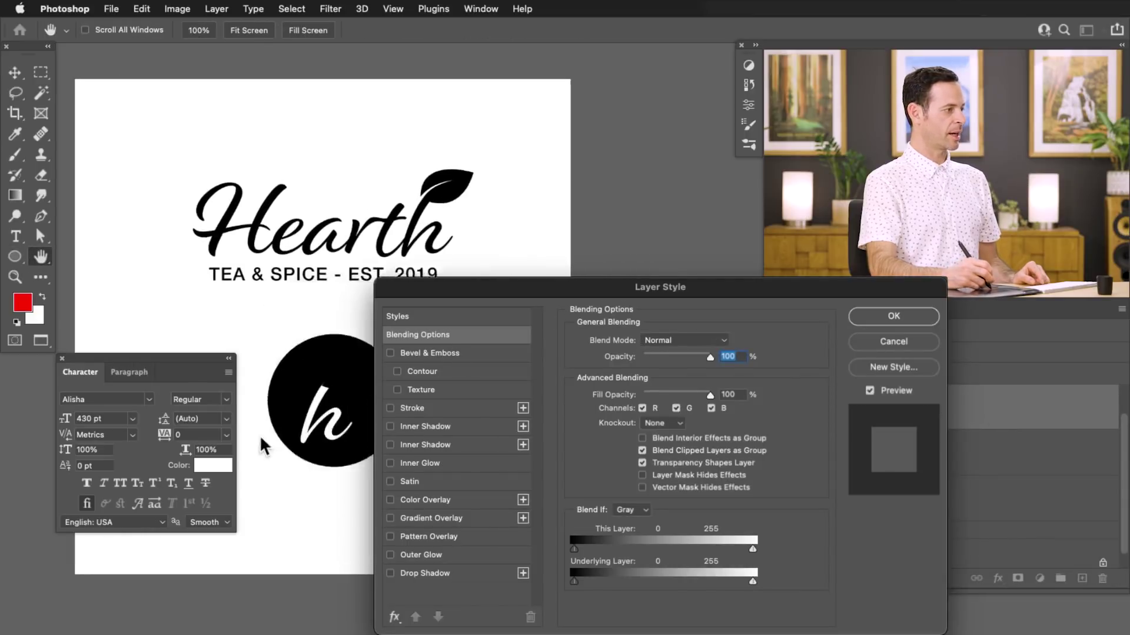
pyautogui.click(390, 500)
pyautogui.click(417, 497)
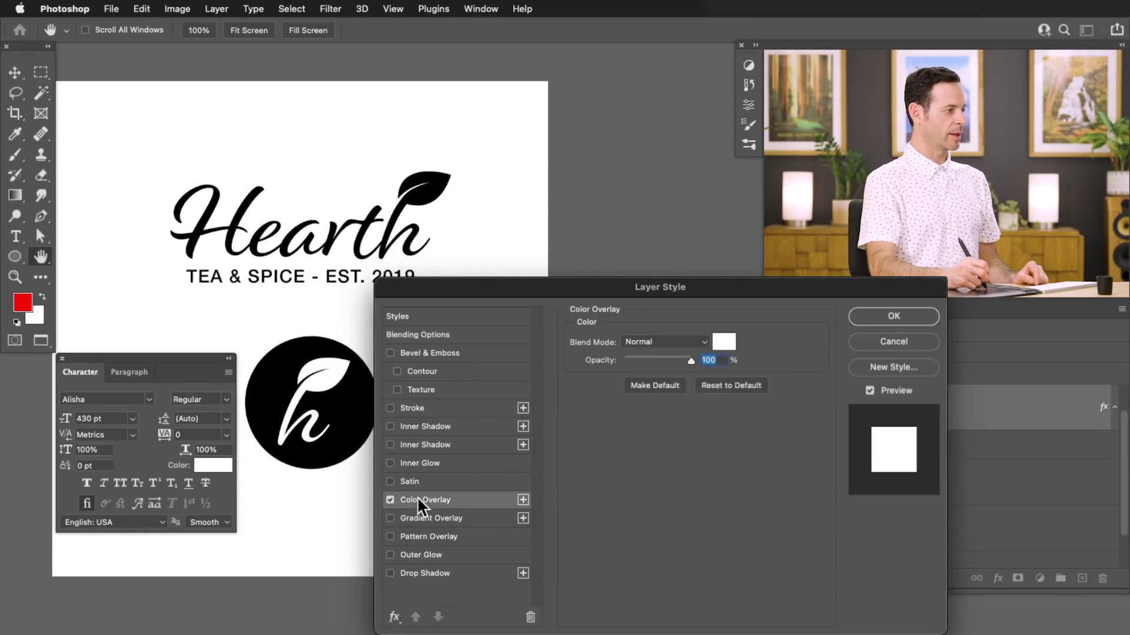
pyautogui.click(724, 342)
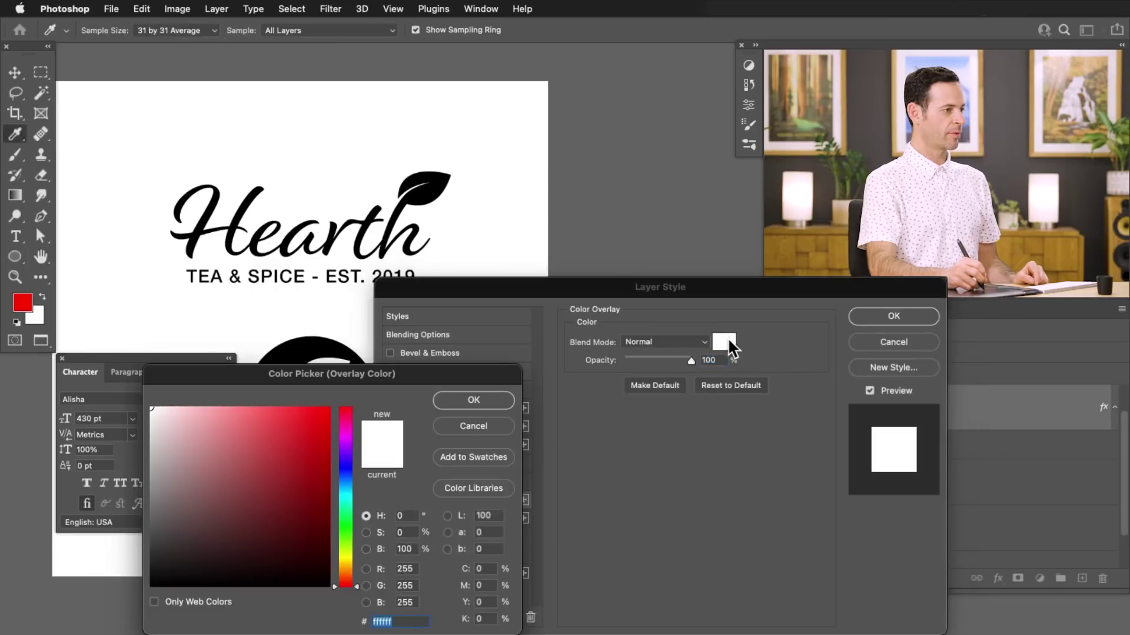
pyautogui.click(474, 401)
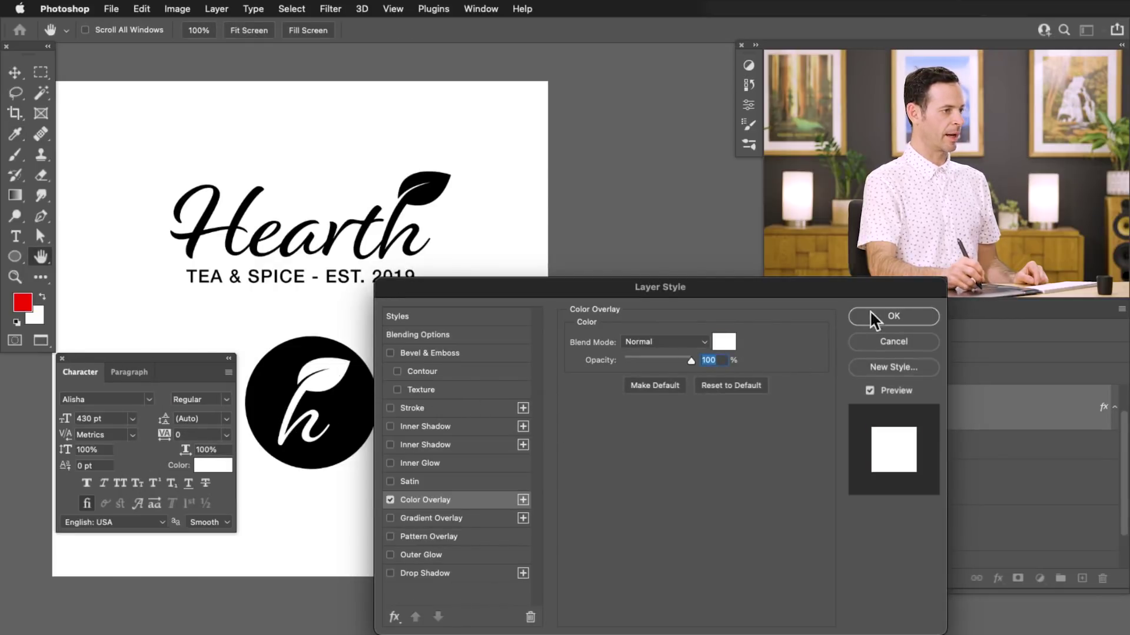
pyautogui.click(892, 316)
pyautogui.moveTo(436, 399); pyautogui.dragTo(587, 443)
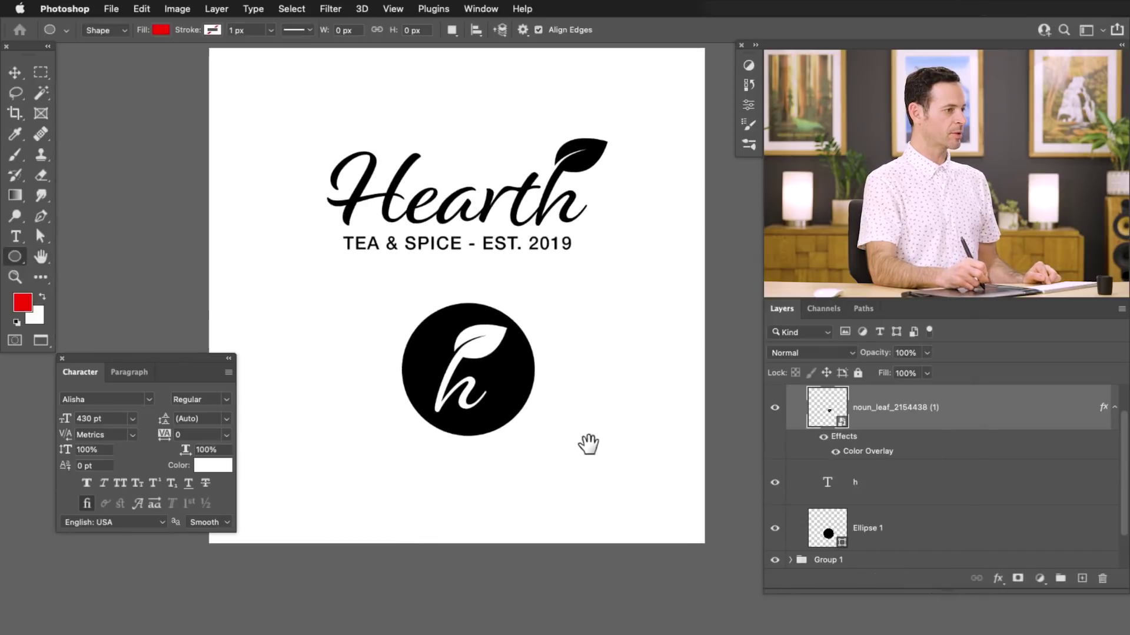
# Collapse the leaf layer's effects list and group the leaf layer with the h text layer
pyautogui.click(1114, 409)
pyautogui.click(775, 407)
pyautogui.click(775, 408)
pyautogui.click(775, 407)
pyautogui.click(775, 408)
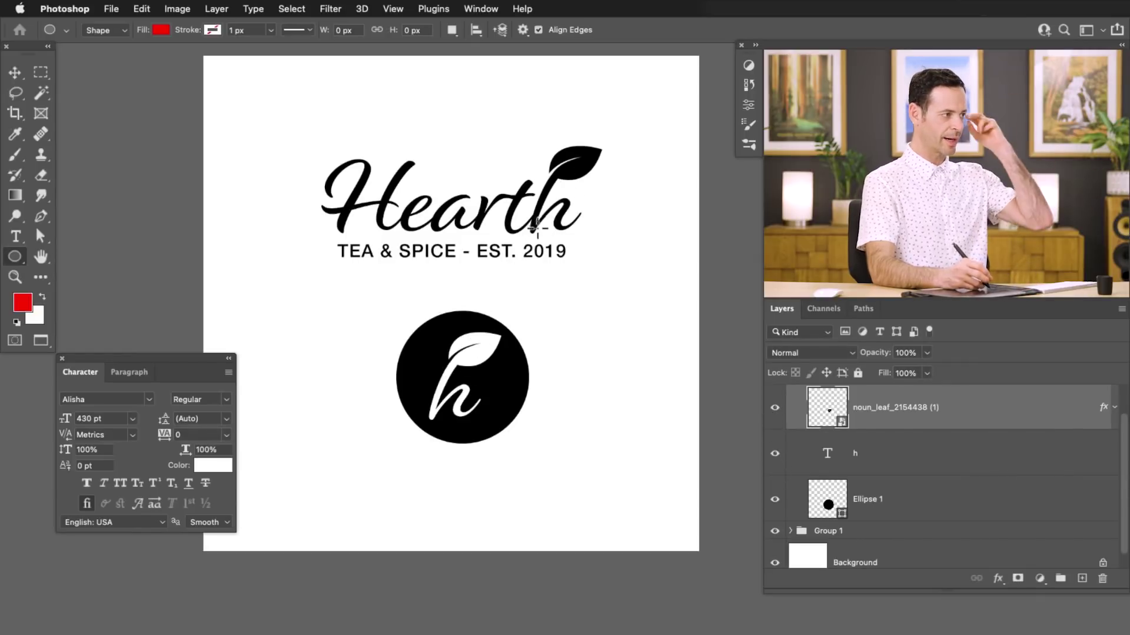
pyautogui.keyDown('shift'); pyautogui.click(896, 458); pyautogui.keyUp('shift')
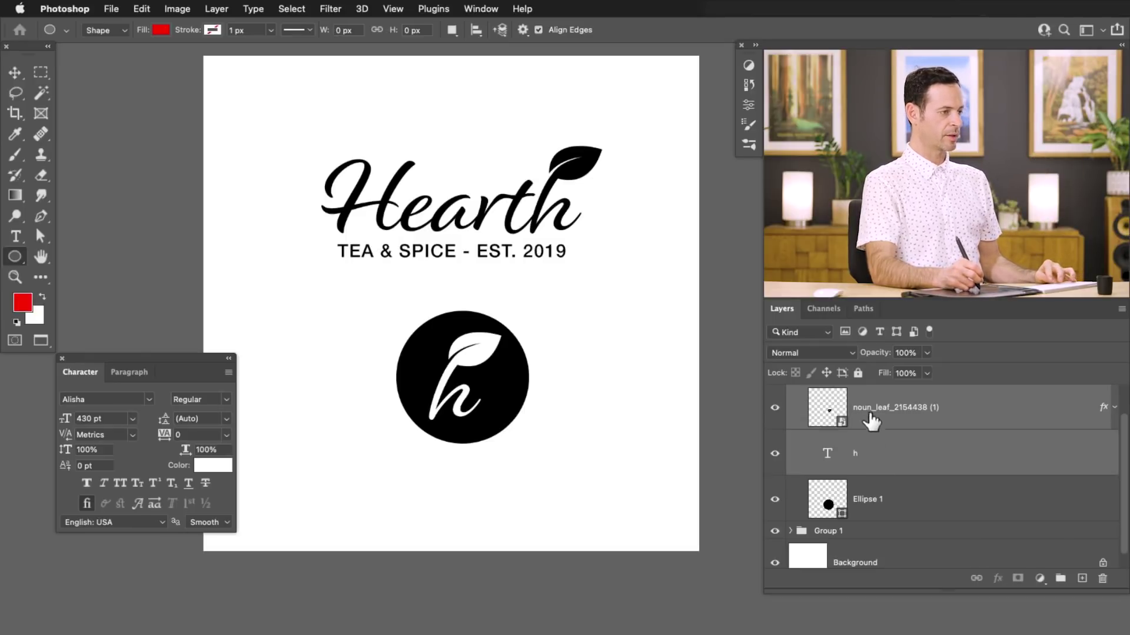
pyautogui.press('super+g')
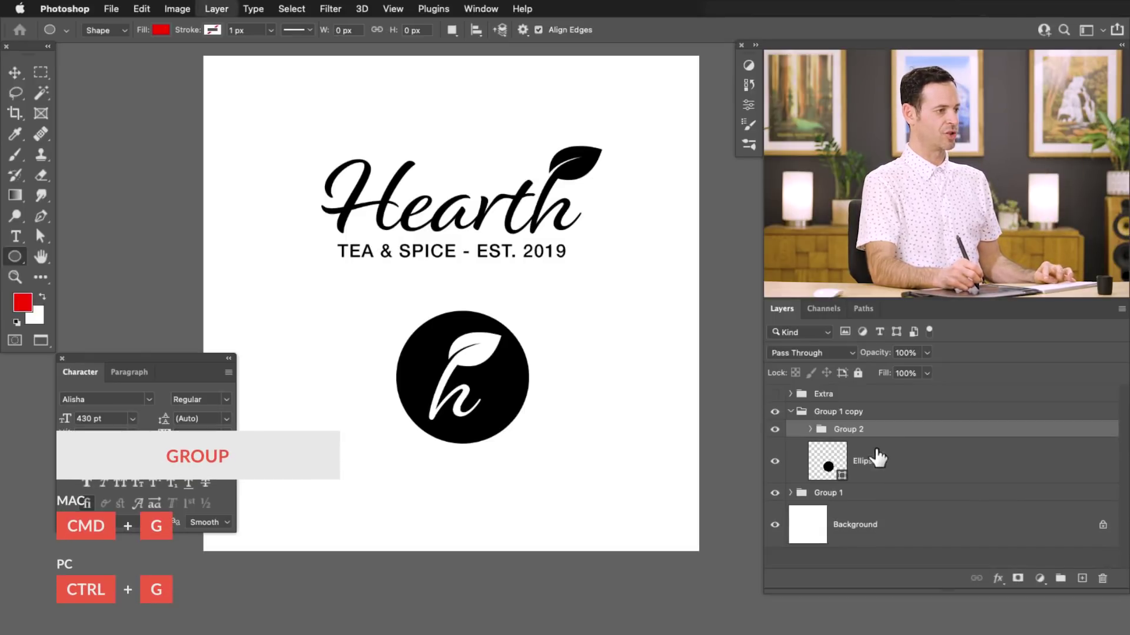
pyautogui.click(774, 429)
pyautogui.click(775, 429)
pyautogui.click(775, 429)
pyautogui.click(775, 429)
# Move the leafed-h group off-centre toward the upper-left edge of the black circle
pyautogui.press('v')
pyautogui.moveTo(549, 460)
pyautogui.mouseDown()
pyautogui.moveTo(524, 447)
pyautogui.moveTo(560, 464)
pyautogui.moveTo(532, 450)
pyautogui.mouseUp()
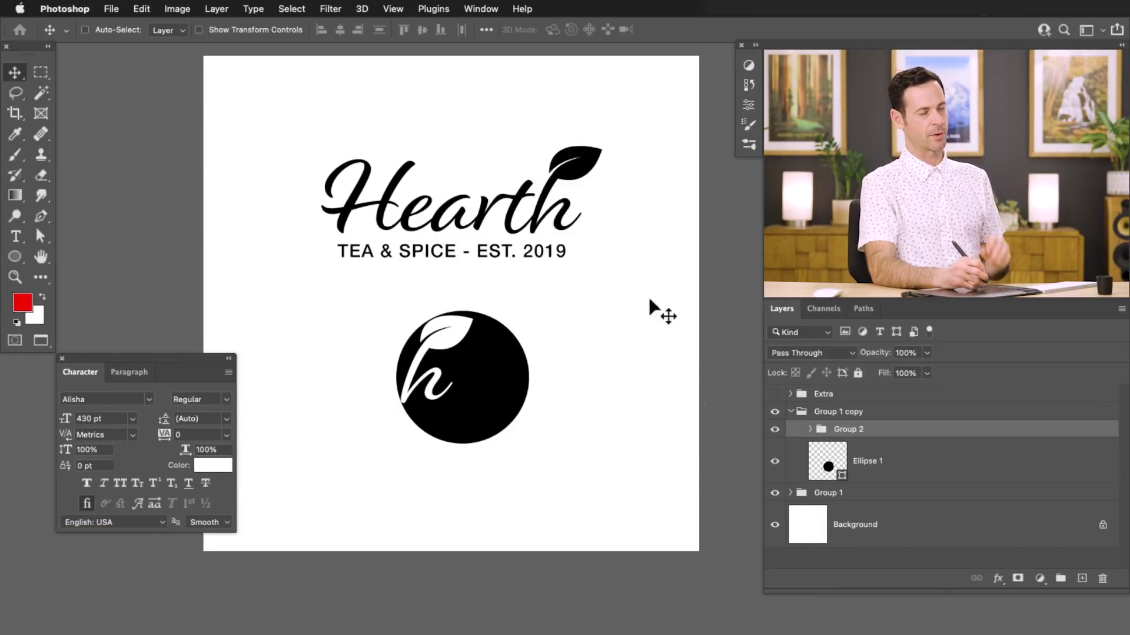
pyautogui.click(775, 463)
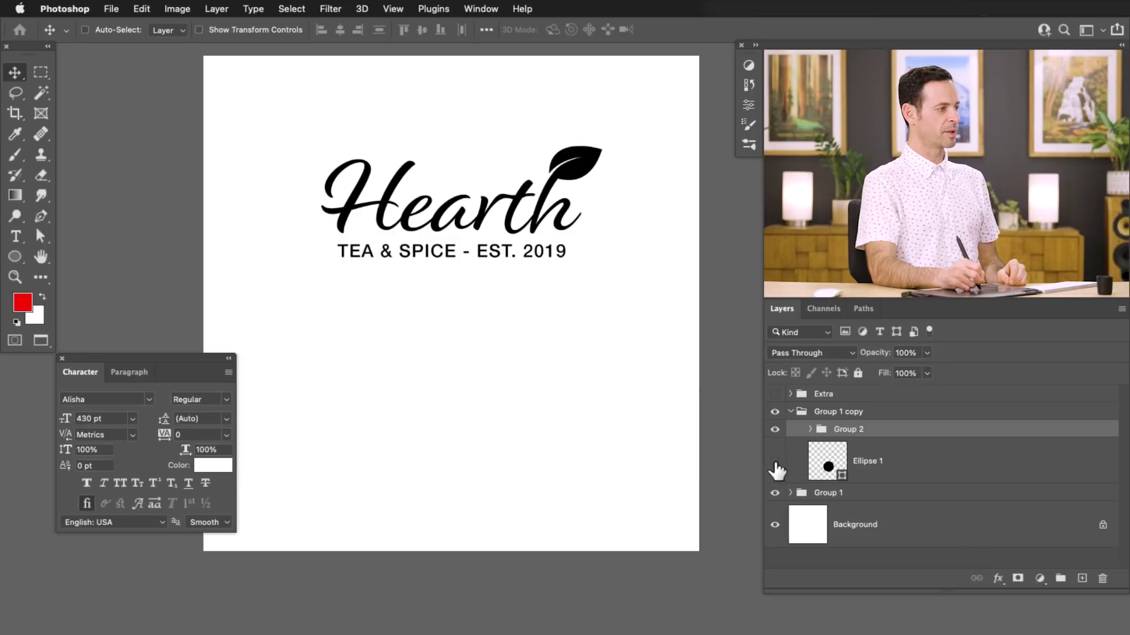
pyautogui.click(775, 465)
# Load the Ellipse 1 circle's outline as a selection
pyautogui.click(828, 466)
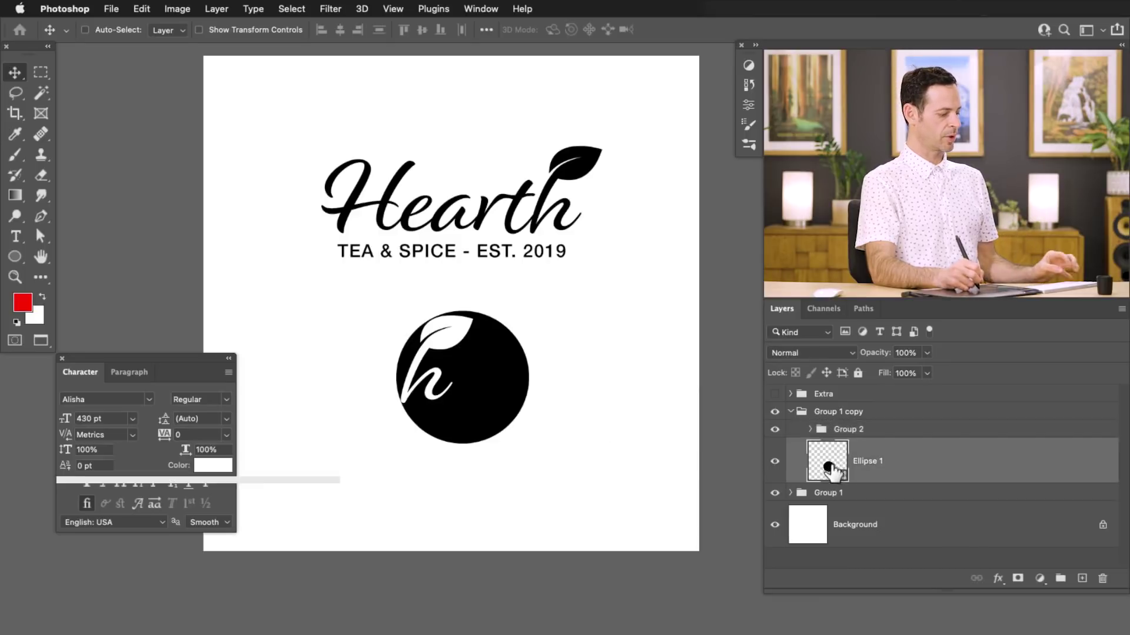
pyautogui.press('super')
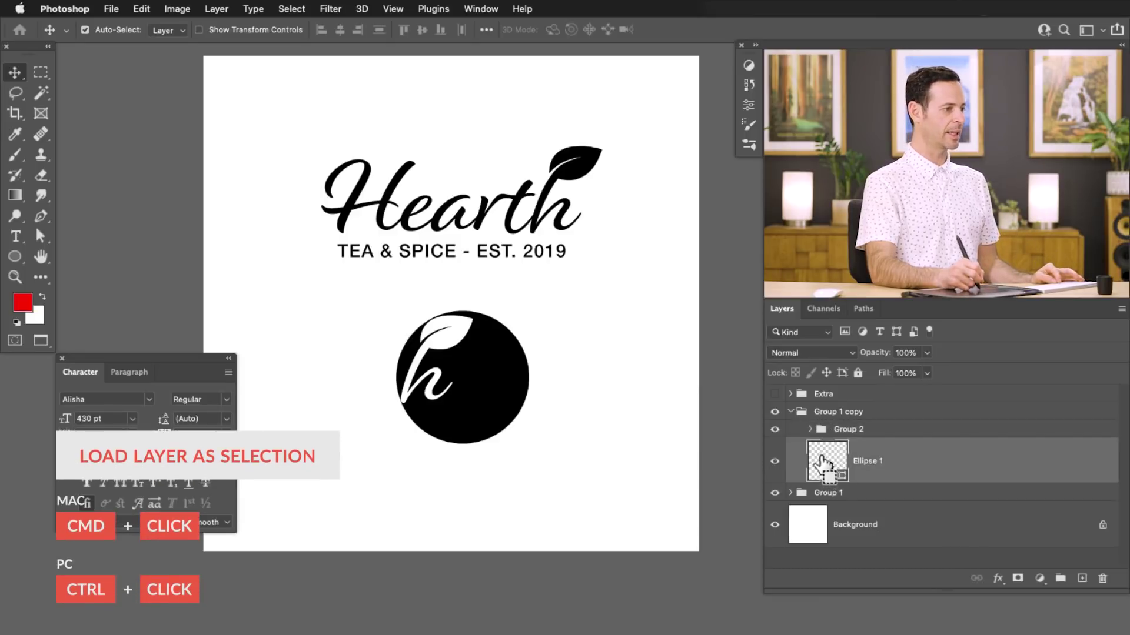
pyautogui.keyDown('super'); pyautogui.click(512, 368); pyautogui.keyUp('super')
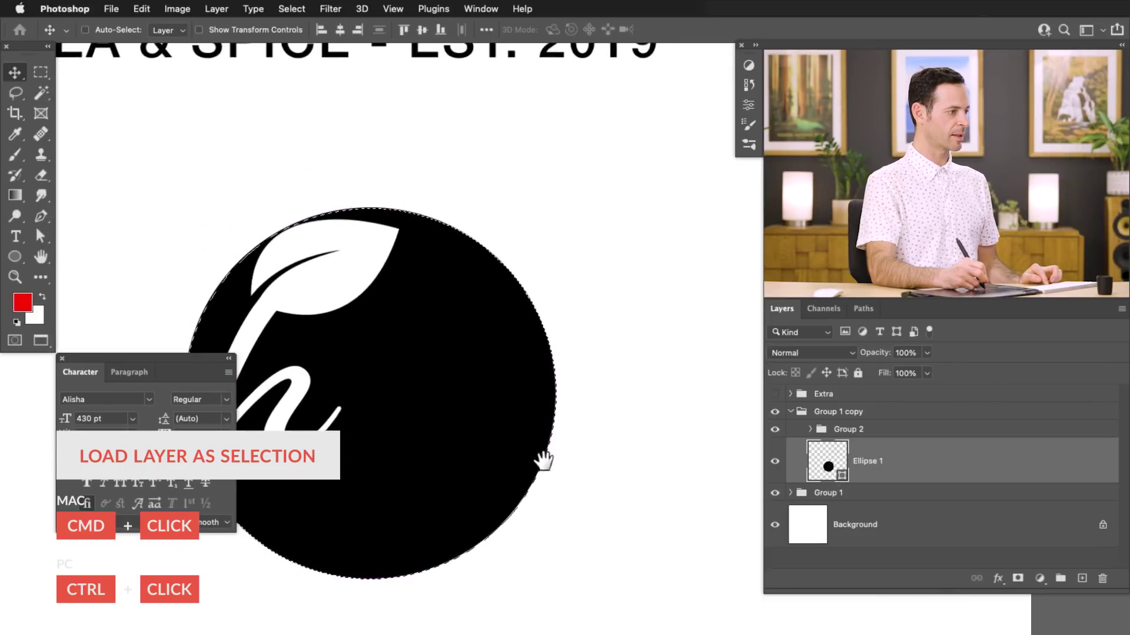
pyautogui.press('super+0')
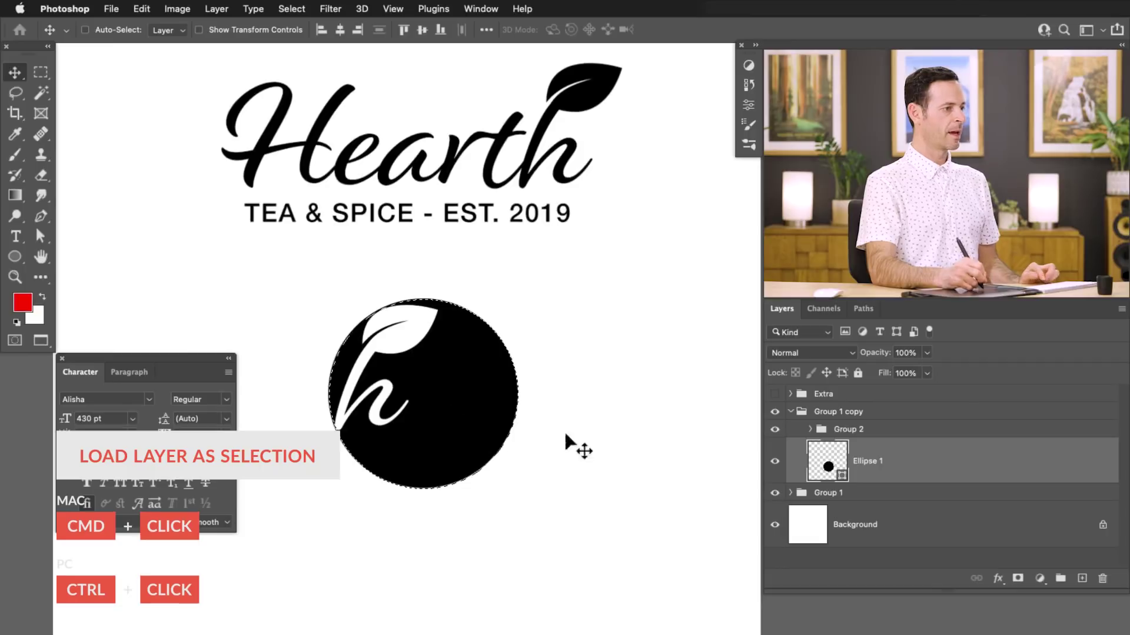
# Align the leafed-h group to the horizontal and vertical centres of the circular selection, and deselect
pyautogui.click(812, 431)
pyautogui.click(774, 430)
pyautogui.click(774, 431)
pyautogui.click(774, 431)
pyautogui.click(775, 430)
pyautogui.click(775, 430)
pyautogui.click(775, 430)
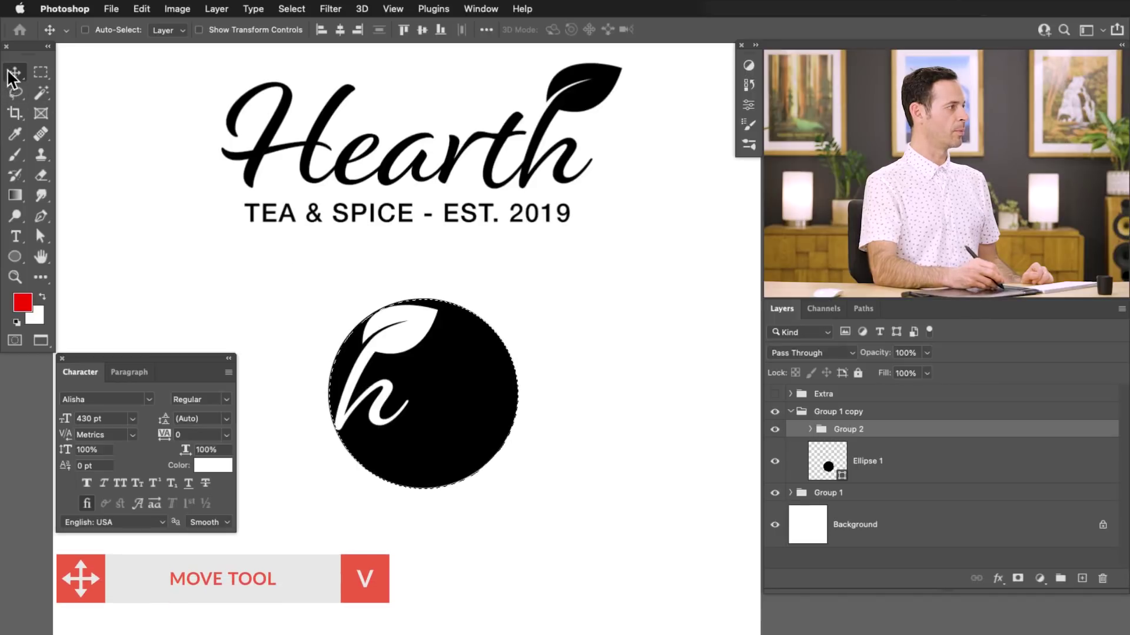
pyautogui.click(341, 27)
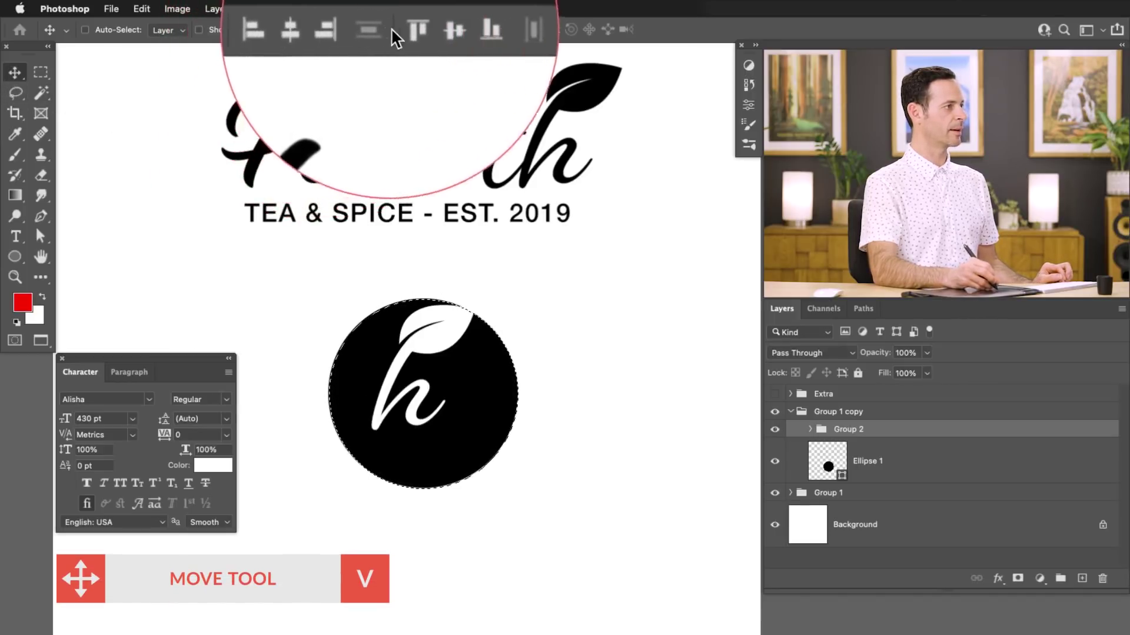
pyautogui.click(422, 30)
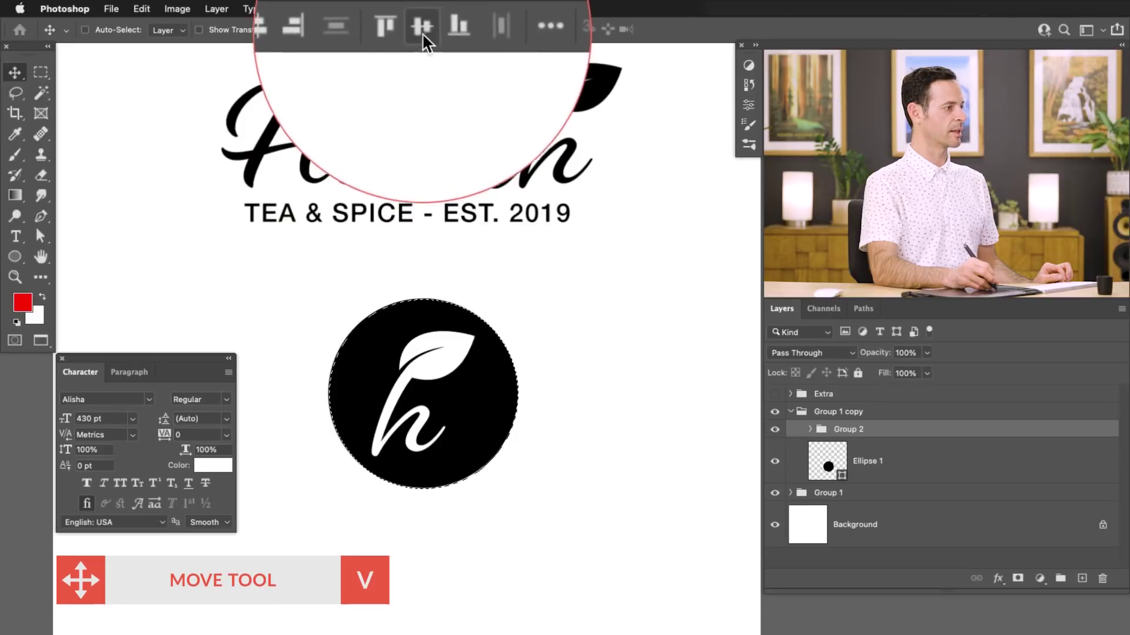
pyautogui.press('super+d')
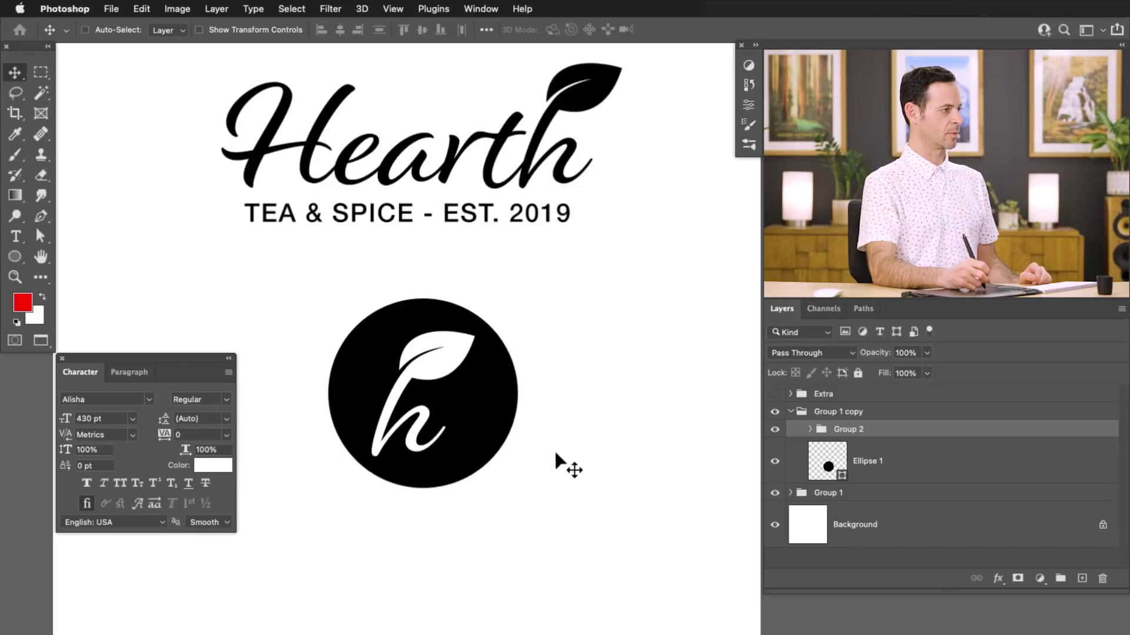
# Inspect the circular icon's centring and compare the full logo with and without its tagline
pyautogui.keyDown('super'); pyautogui.click(470, 463); pyautogui.keyUp('super')
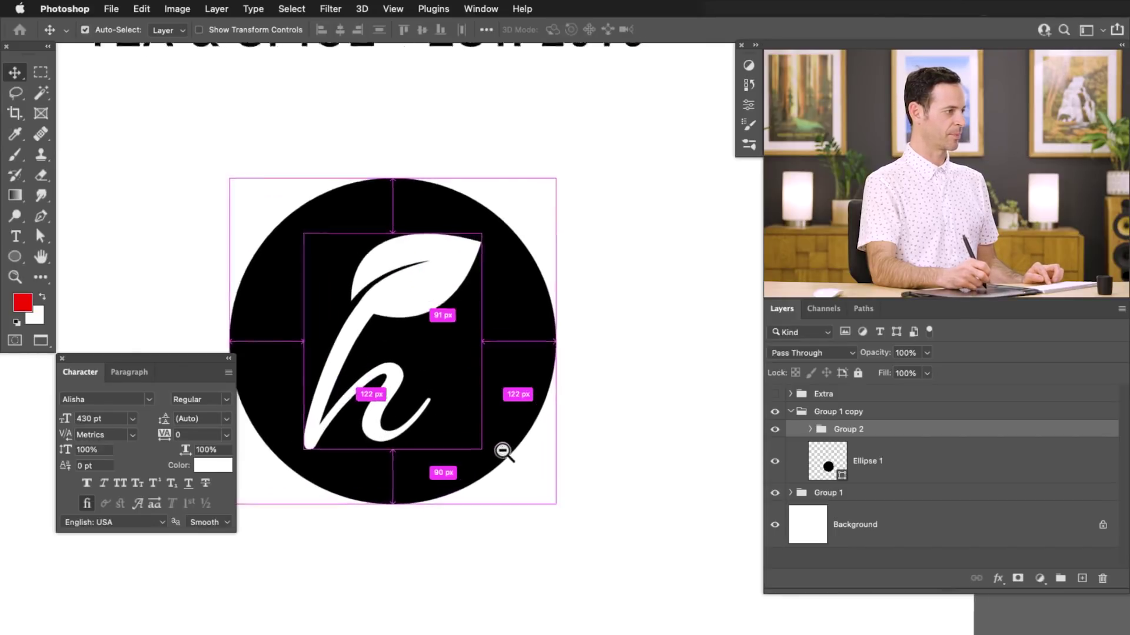
pyautogui.keyDown('alt'); pyautogui.click(503, 451); pyautogui.keyUp('alt')
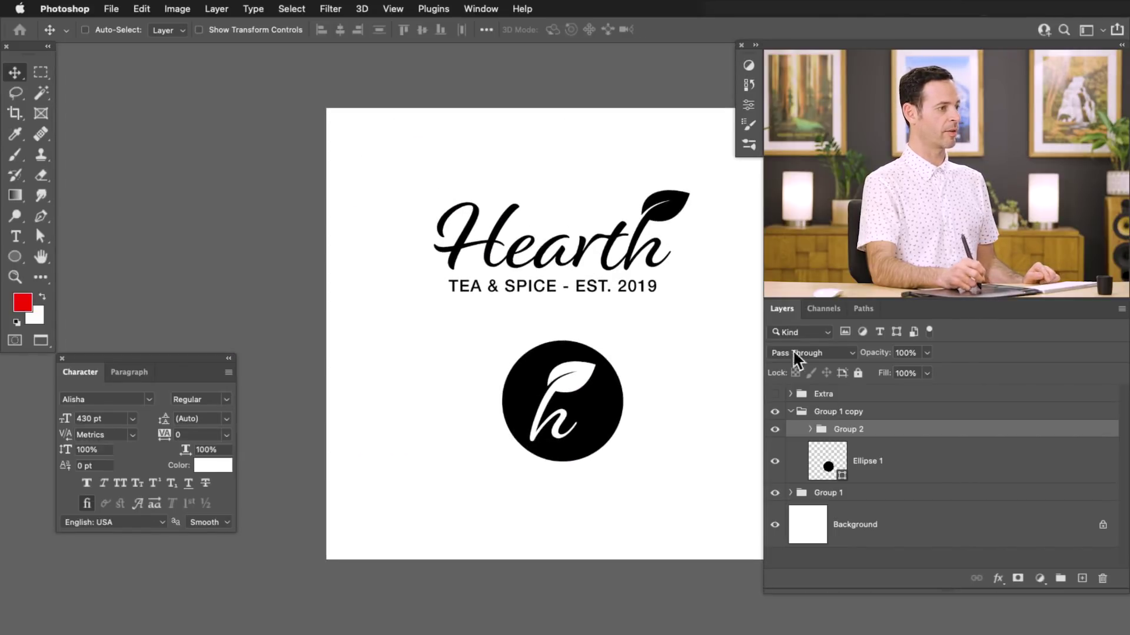
pyautogui.click(791, 493)
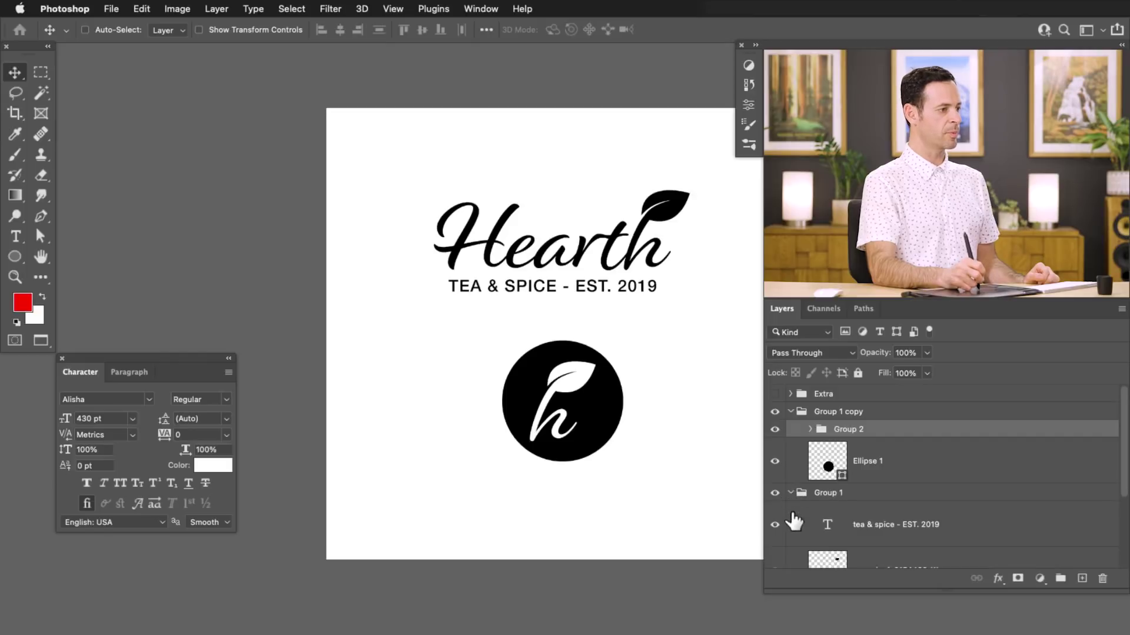
pyautogui.click(776, 524)
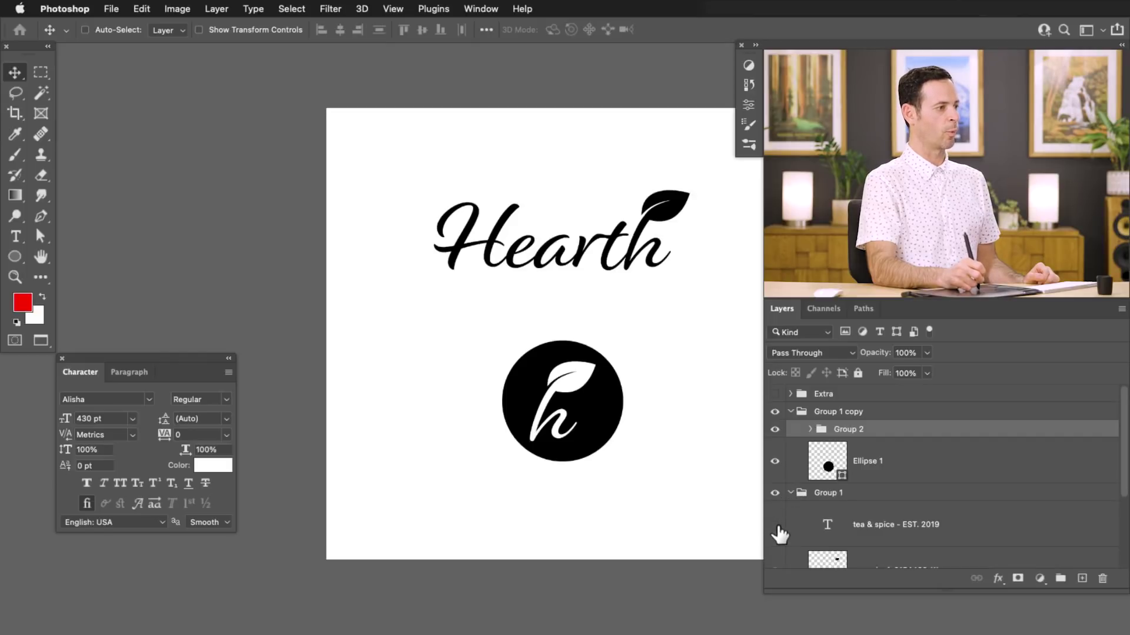
pyautogui.click(775, 523)
pyautogui.click(790, 493)
pyautogui.moveTo(675, 342); pyautogui.dragTo(579, 371)
pyautogui.scroll(3, 574, 394)
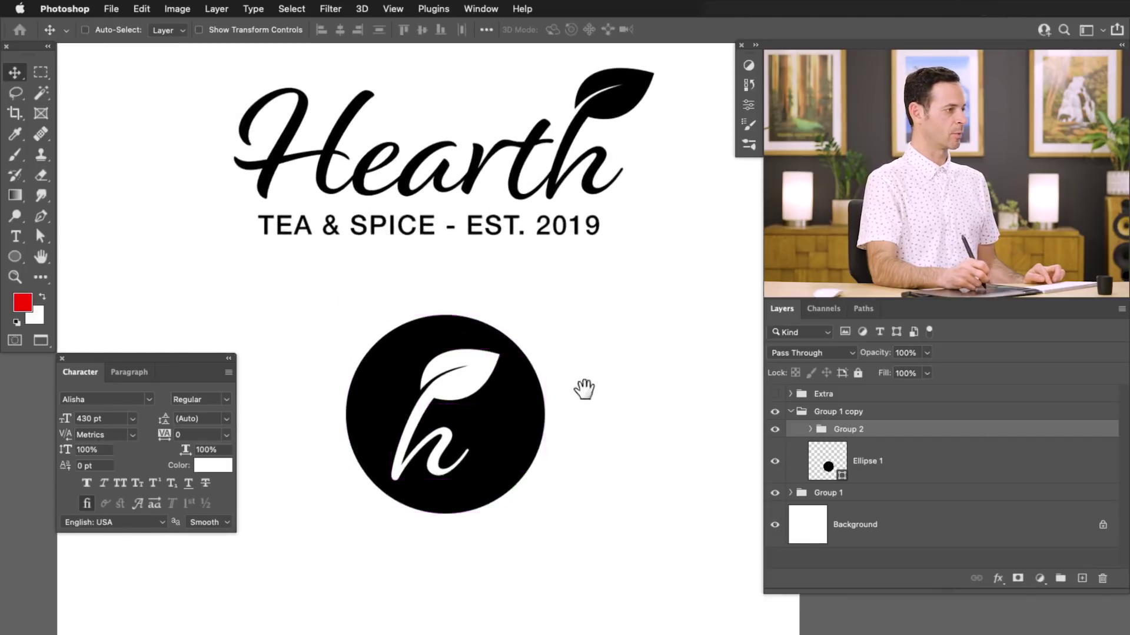
pyautogui.scroll(-2, 577, 418)
# Collapse the circular icon's group, duplicate it, and place the copy directly below the first icon
pyautogui.click(785, 414)
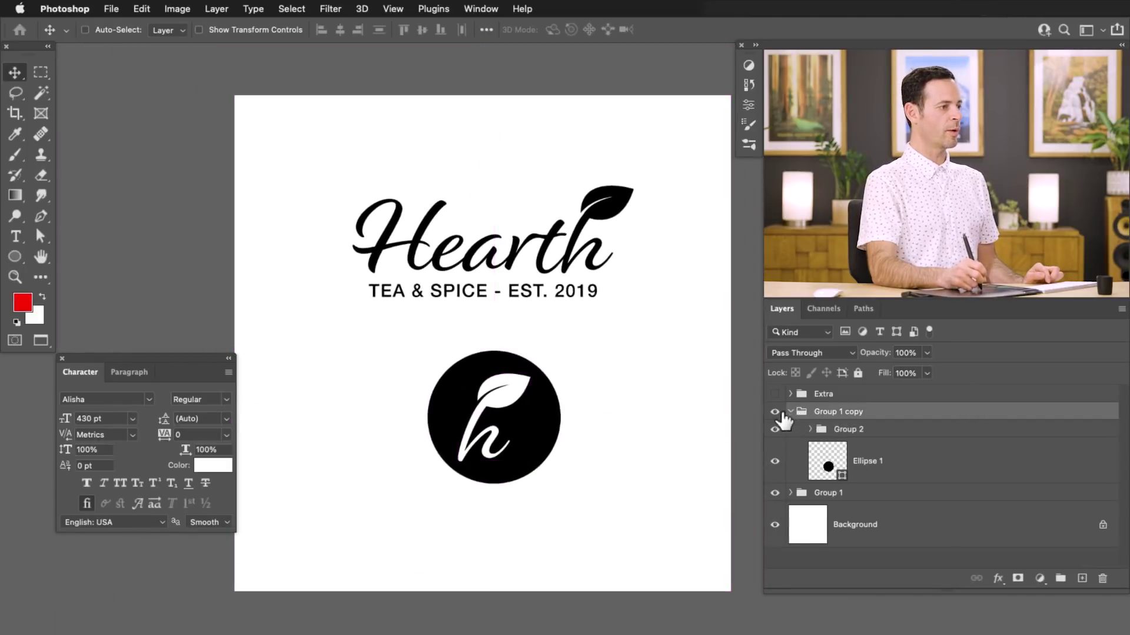
pyautogui.click(791, 411)
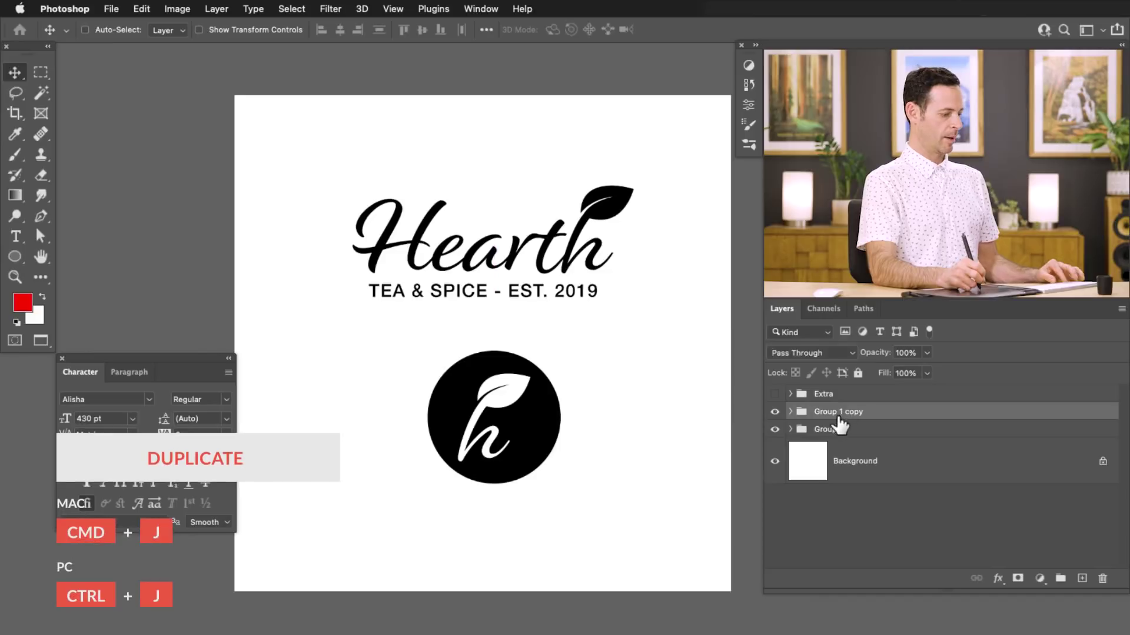
pyautogui.press('super+j')
pyautogui.scroll(-2, 574, 412)
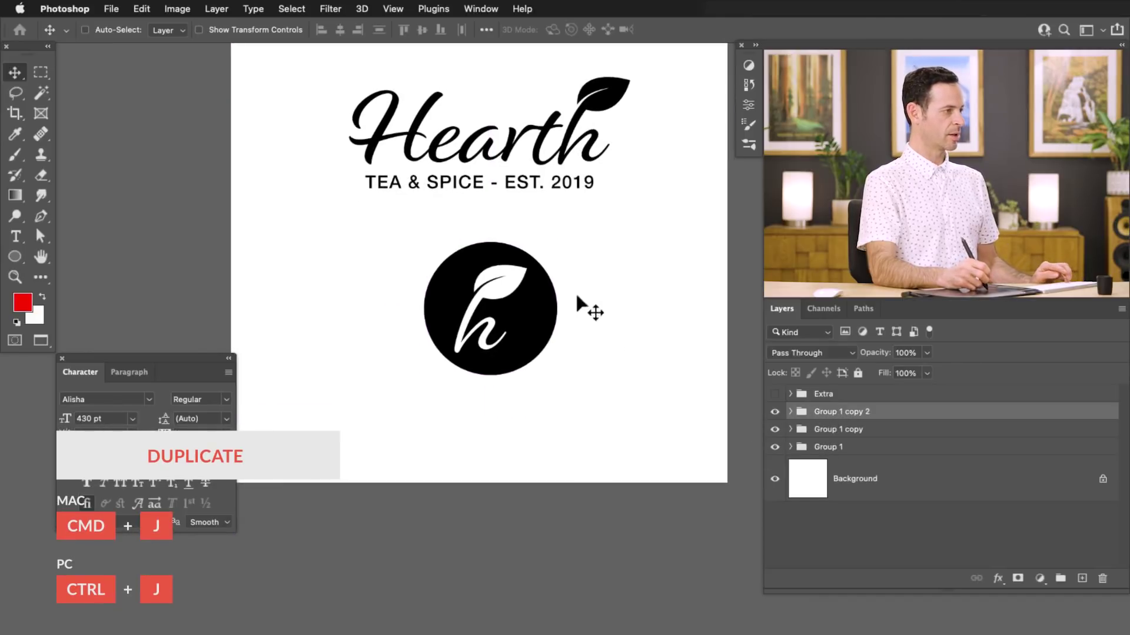
pyautogui.moveTo(588, 307); pyautogui.dragTo(584, 482)
# Extend the canvas downward with the Crop tool so the second icon fits with space beneath it
pyautogui.press('c')
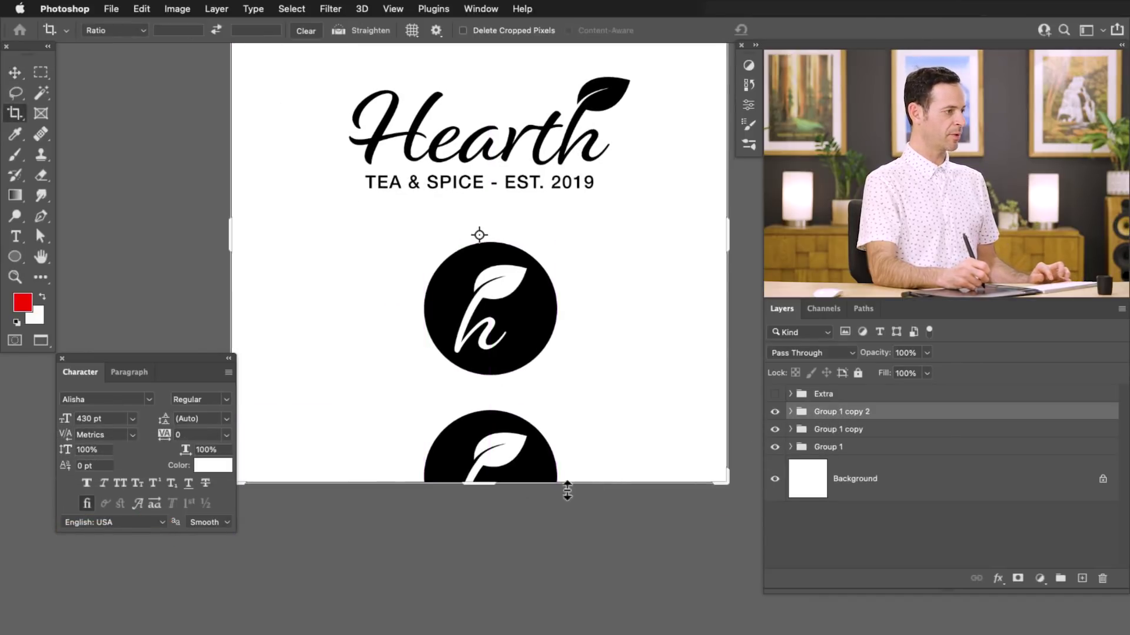
pyautogui.moveTo(491, 488); pyautogui.dragTo(504, 565)
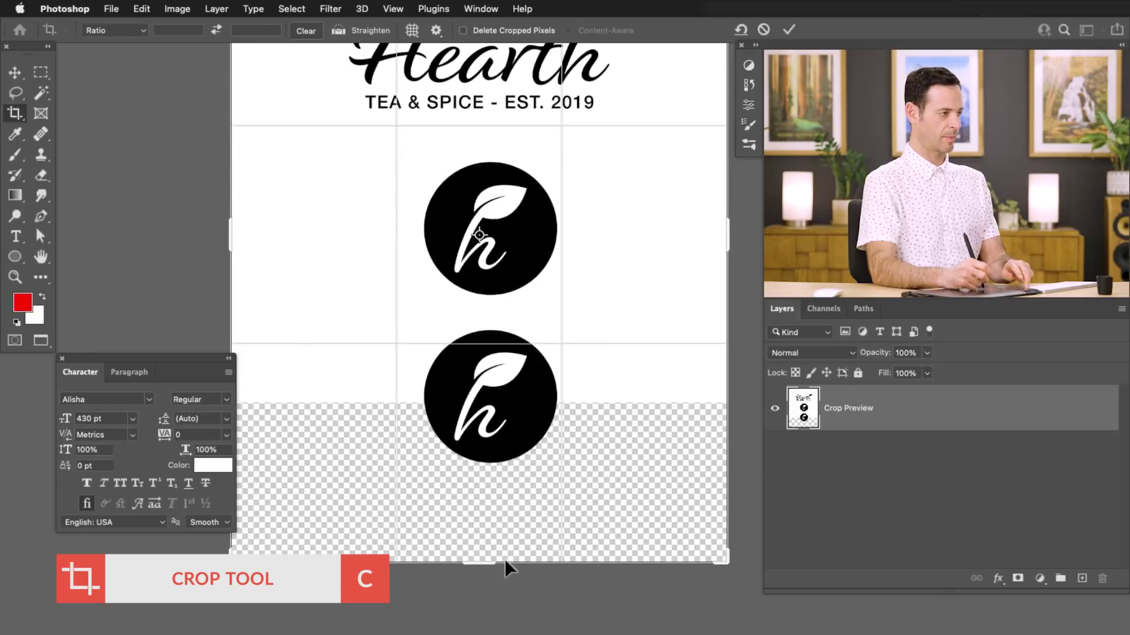
pyautogui.press('Return')
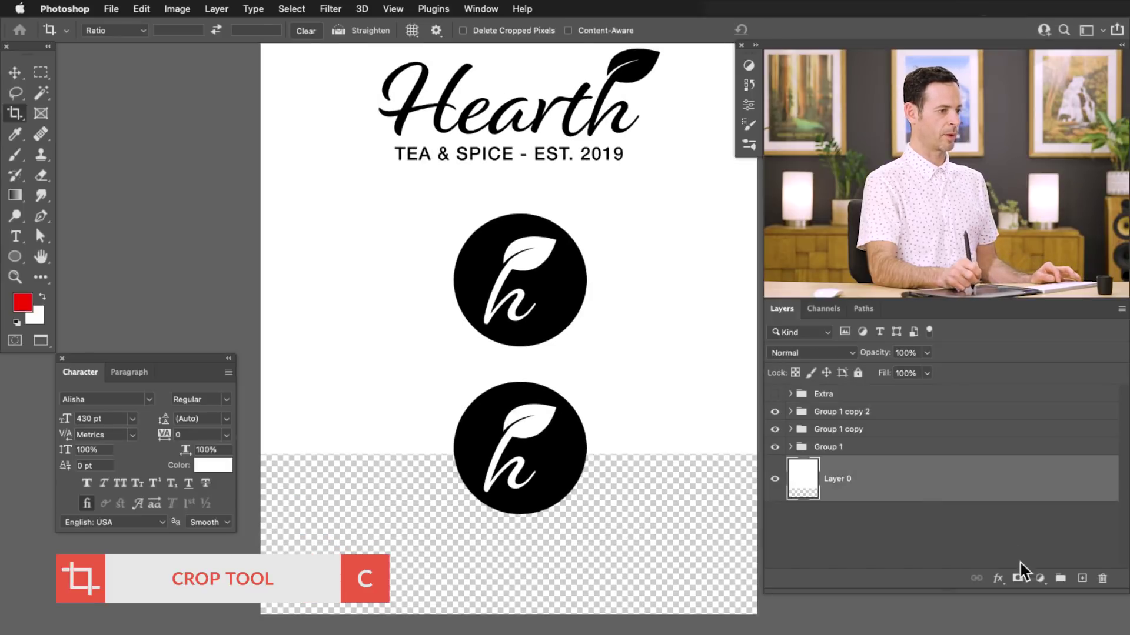
# Add a ffffff Solid Color fill layer behind the logo groups and remove the old Layer 0 background
pyautogui.click(1039, 578)
pyautogui.click(1050, 287)
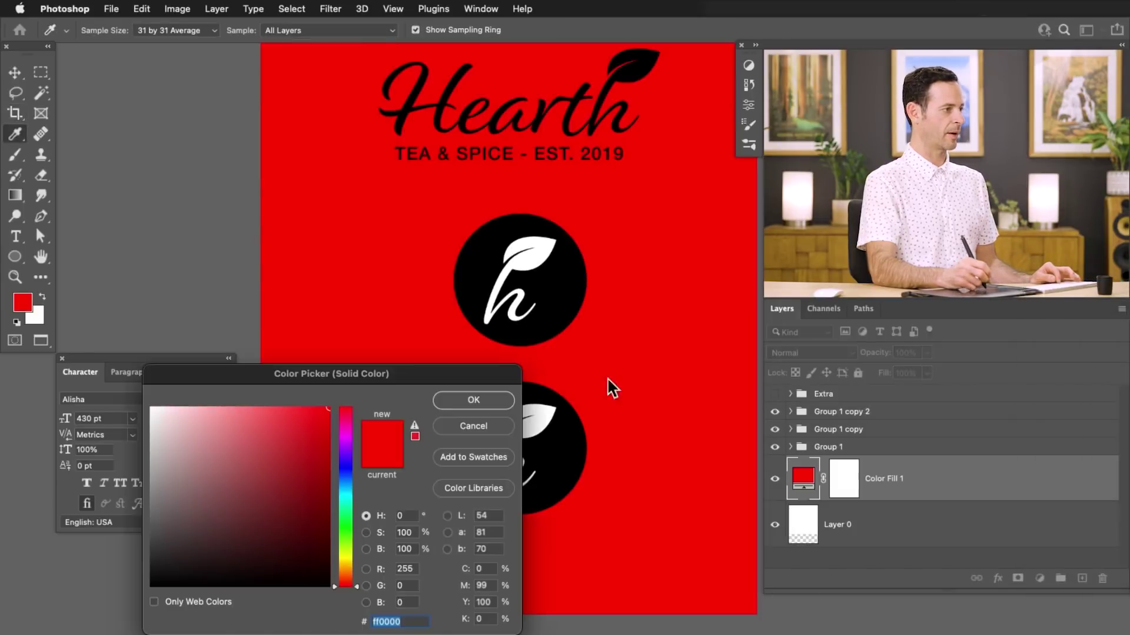
pyautogui.write('ffffff')
pyautogui.click(474, 400)
pyautogui.press('c')
pyautogui.moveTo(842, 490)
pyautogui.mouseDown()
pyautogui.moveTo(880, 524)
pyautogui.moveTo(832, 499)
pyautogui.mouseUp()
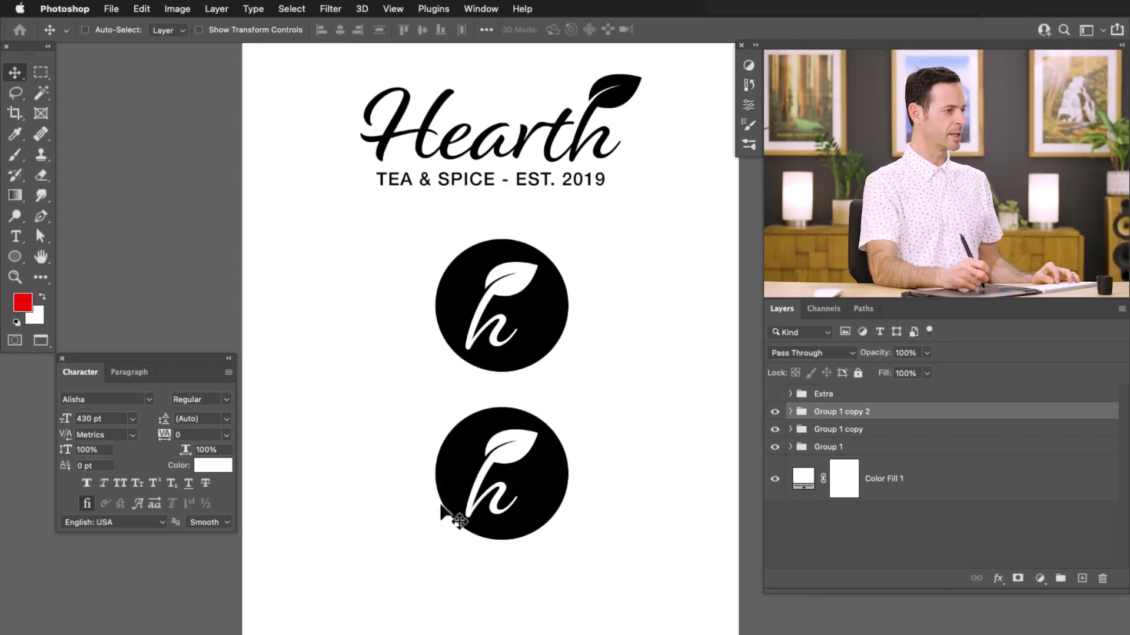
# Toggle the lower circular icon's group off and on to check which artwork it holds
pyautogui.click(775, 411)
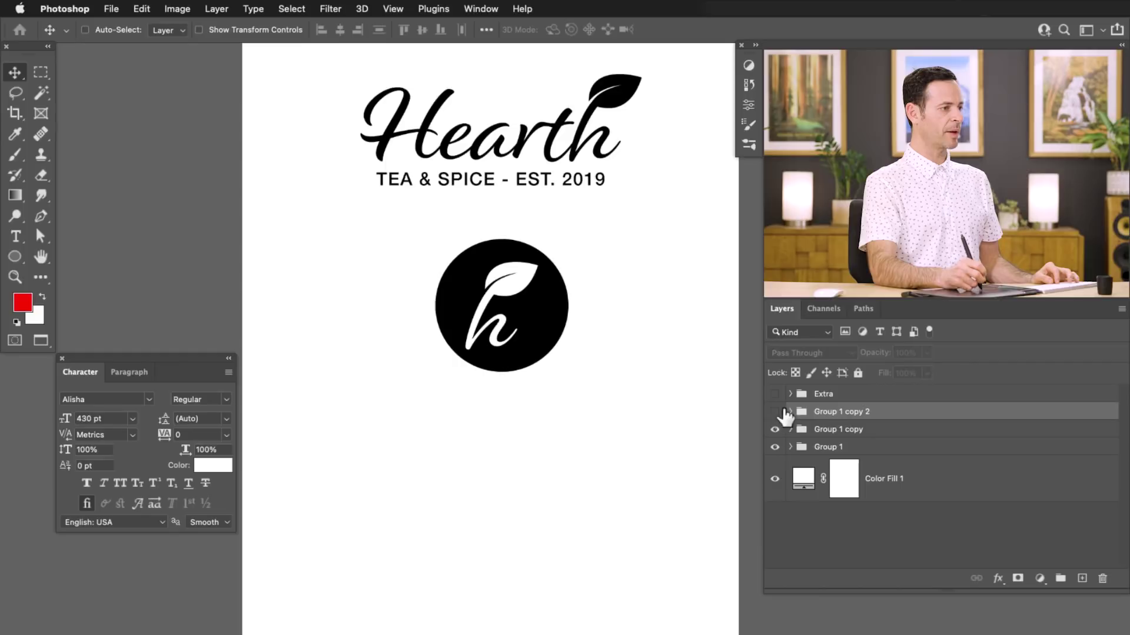
pyautogui.click(775, 412)
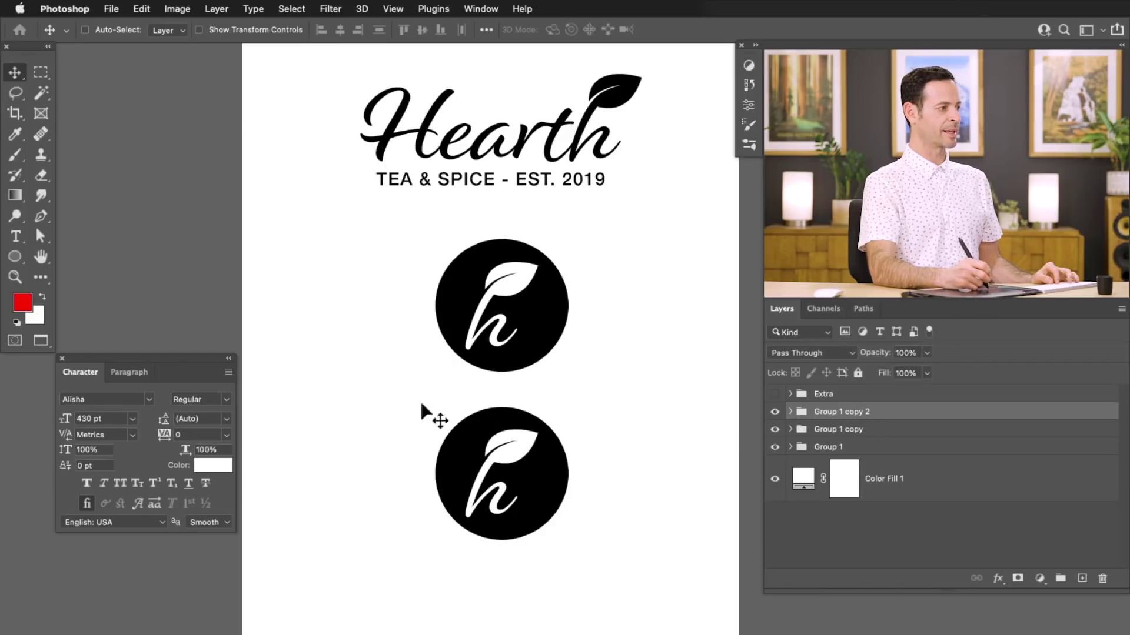
pyautogui.keyDown('super'); pyautogui.click(518, 499); pyautogui.keyUp('super')
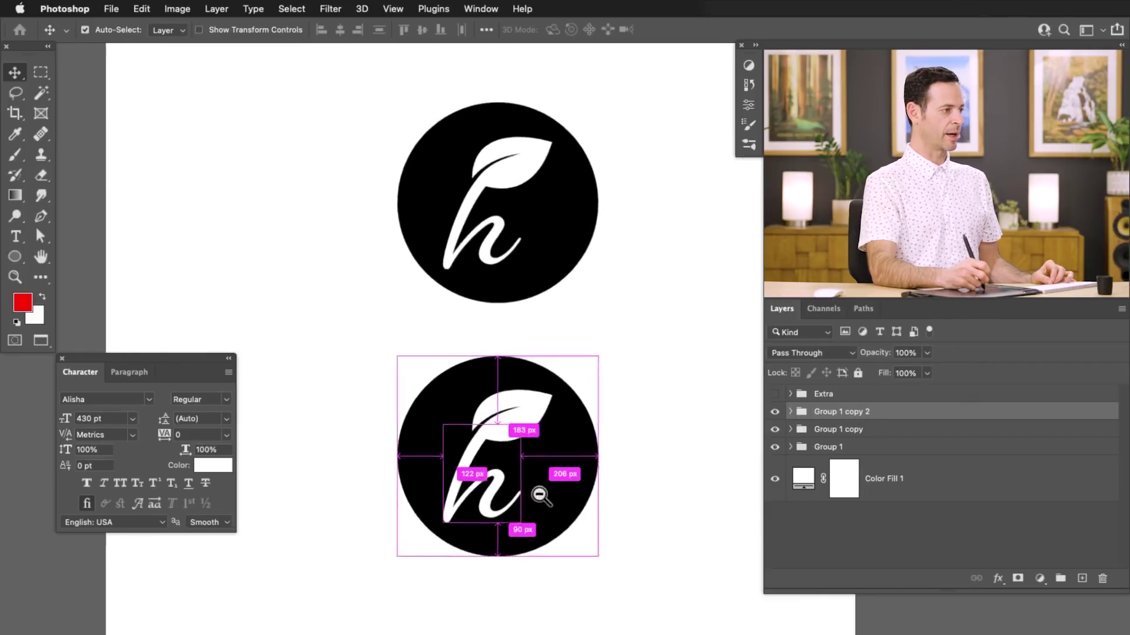
pyautogui.click(775, 412)
pyautogui.click(775, 412)
pyautogui.click(775, 411)
pyautogui.click(774, 411)
# Add a new layer above the lower icon's group and make a circular selection slightly larger than the icon
pyautogui.click(1082, 579)
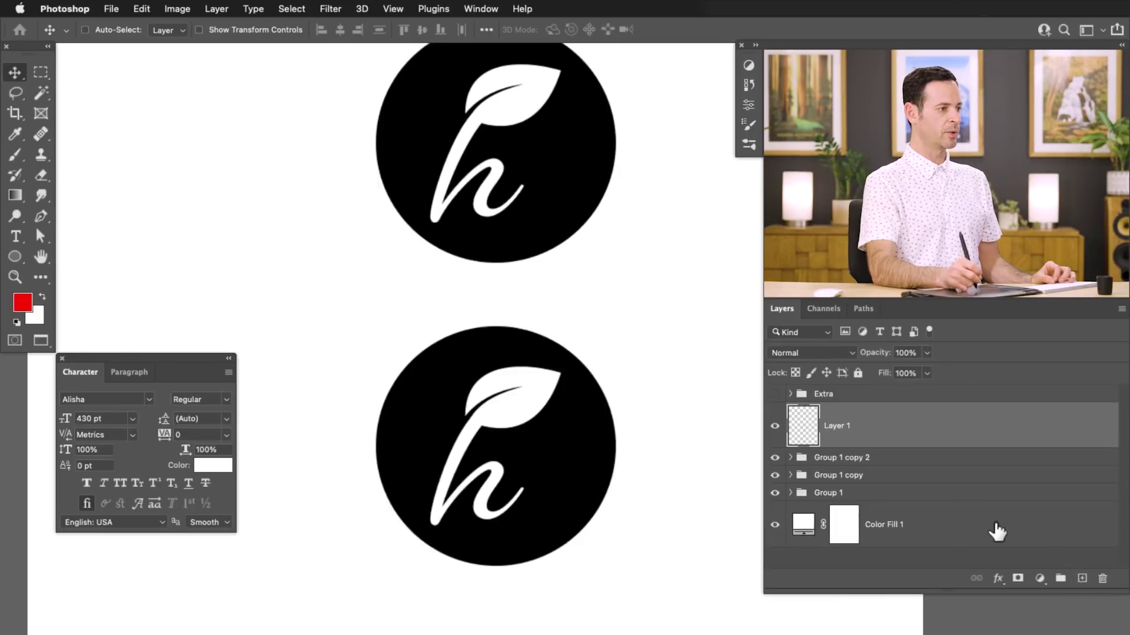
pyautogui.click(40, 69)
pyautogui.click(112, 83)
pyautogui.moveTo(378, 309); pyautogui.dragTo(636, 583)
pyautogui.moveTo(532, 487); pyautogui.dragTo(500, 330)
# Fill the circular selection with a radial gradient using the first Greens preset, from light green to blue, and deselect
pyautogui.press('g')
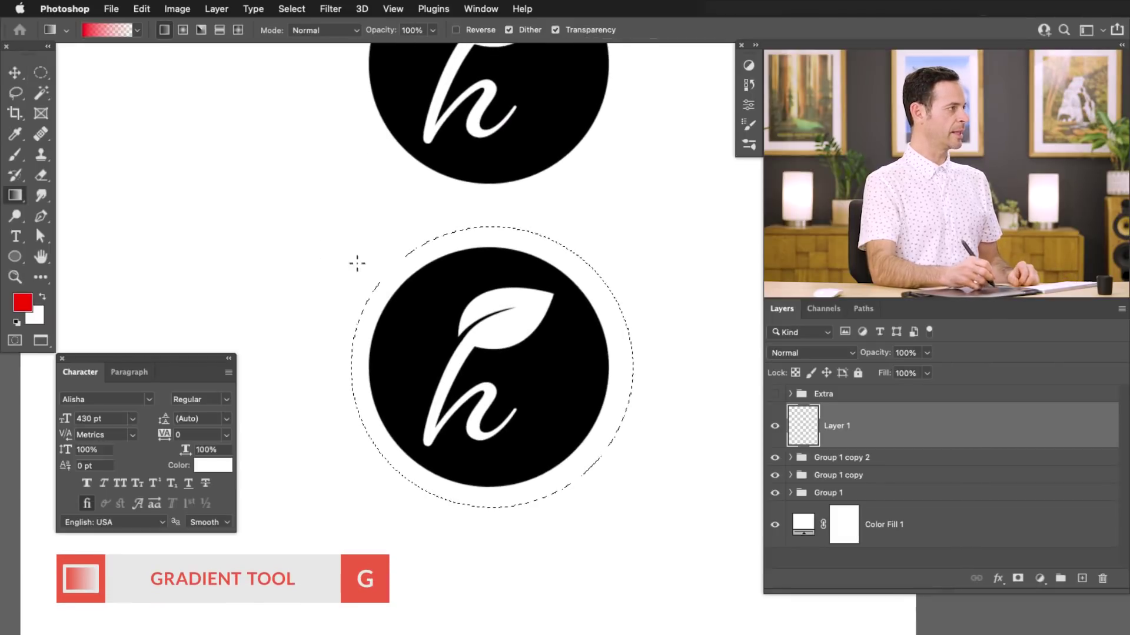
pyautogui.click(183, 30)
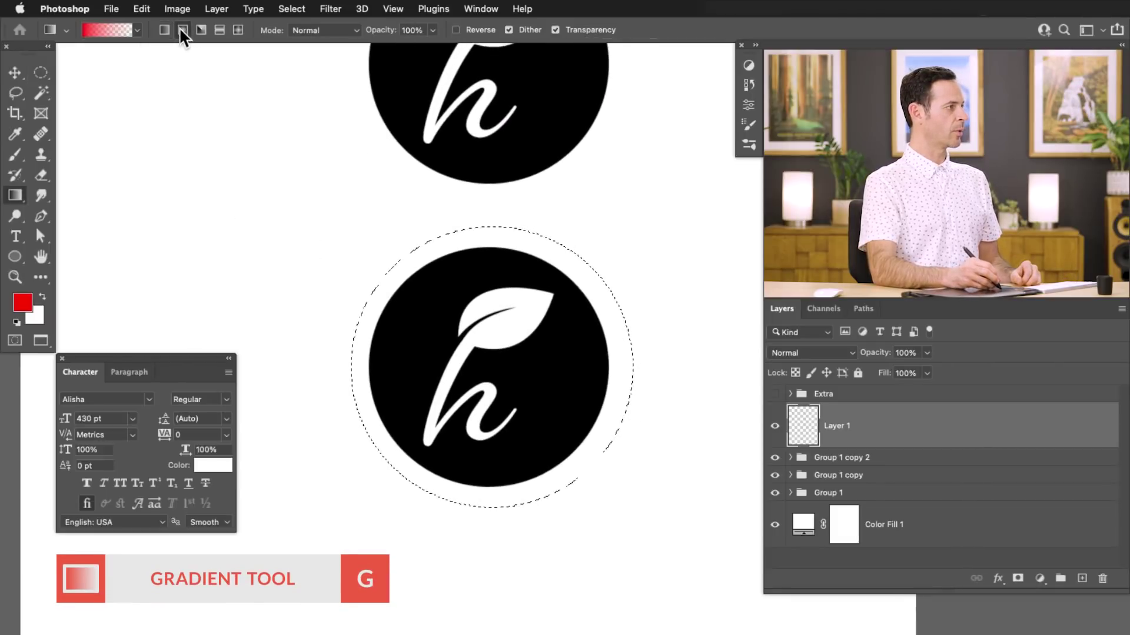
pyautogui.click(137, 30)
pyautogui.moveTo(192, 124); pyautogui.dragTo(210, 252)
pyautogui.click(34, 179)
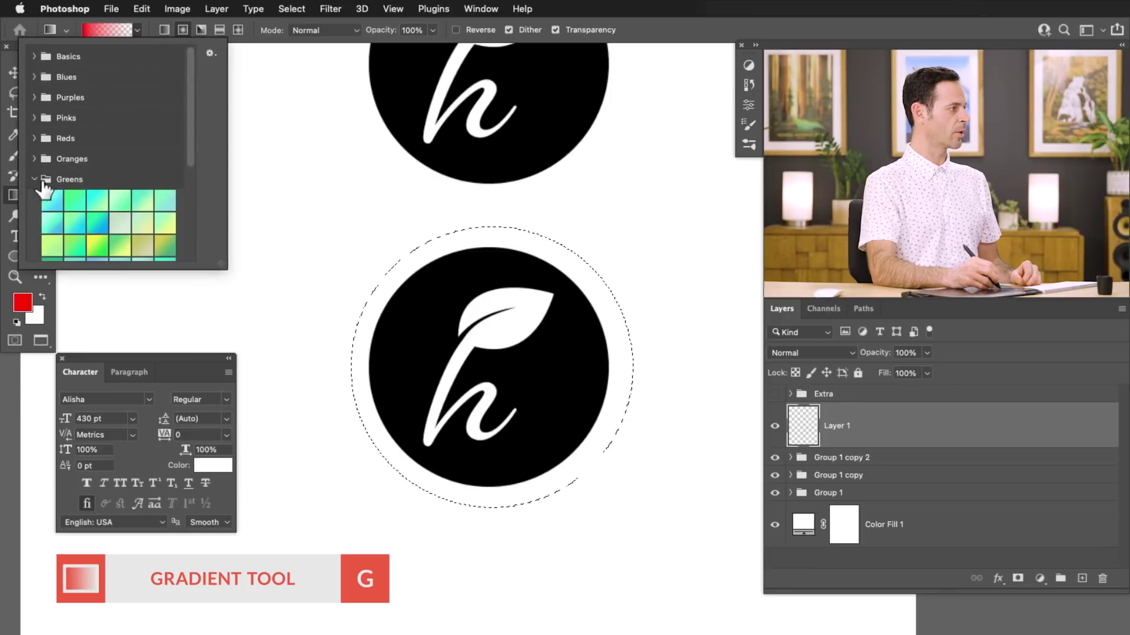
pyautogui.click(50, 206)
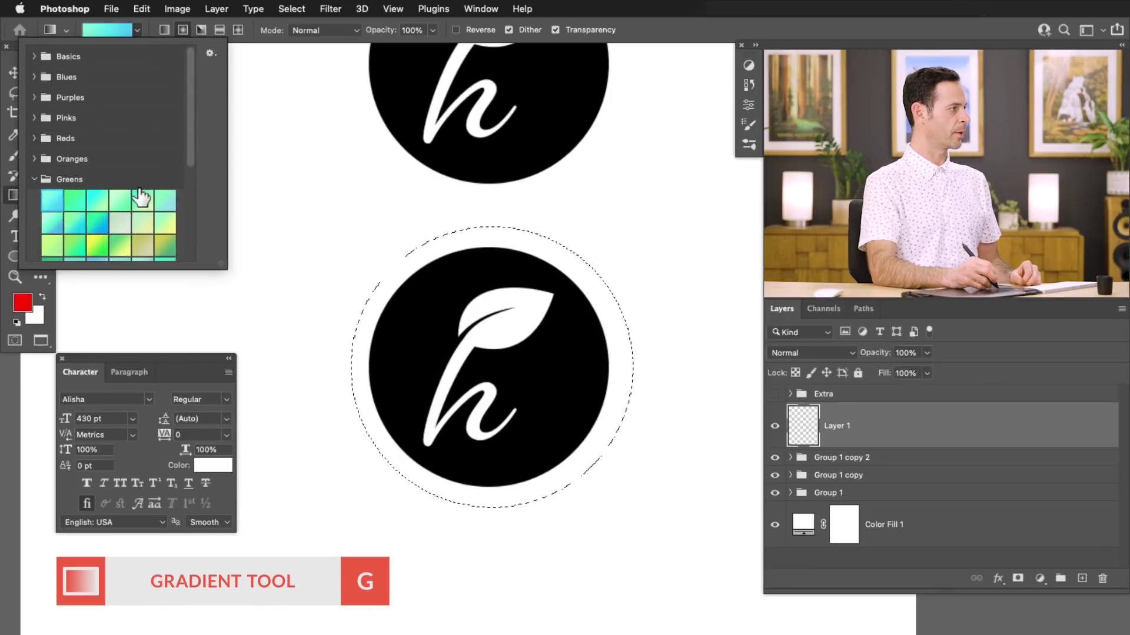
pyautogui.click(473, 305)
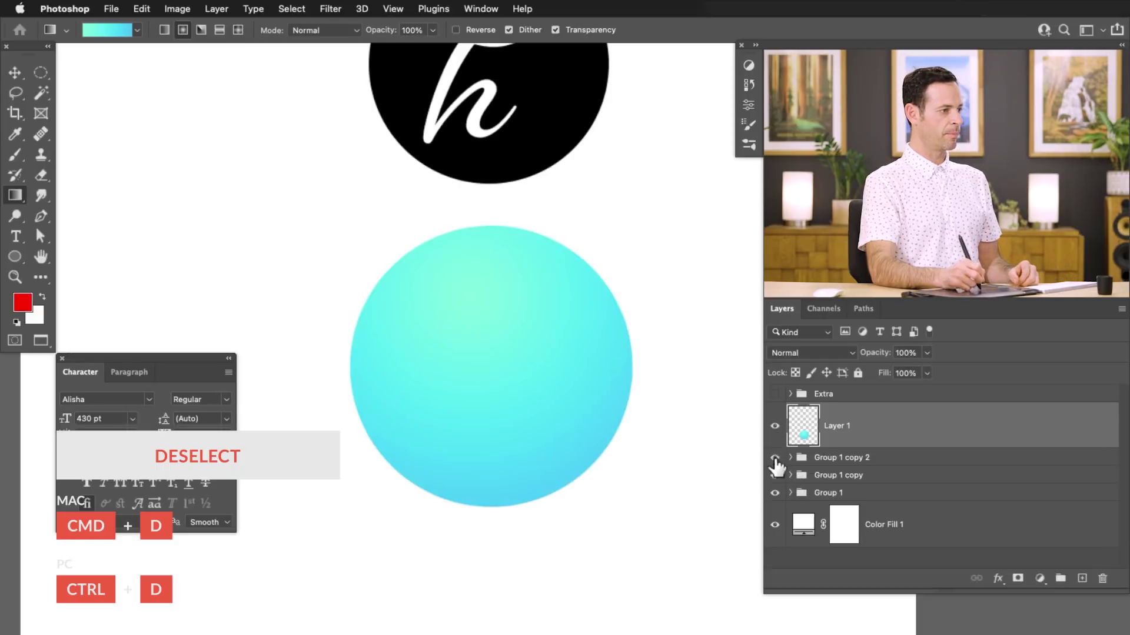
# Set Layer 1's blend mode to Lighten and compare the lower icon with the gradient hidden and shown
pyautogui.click(774, 426)
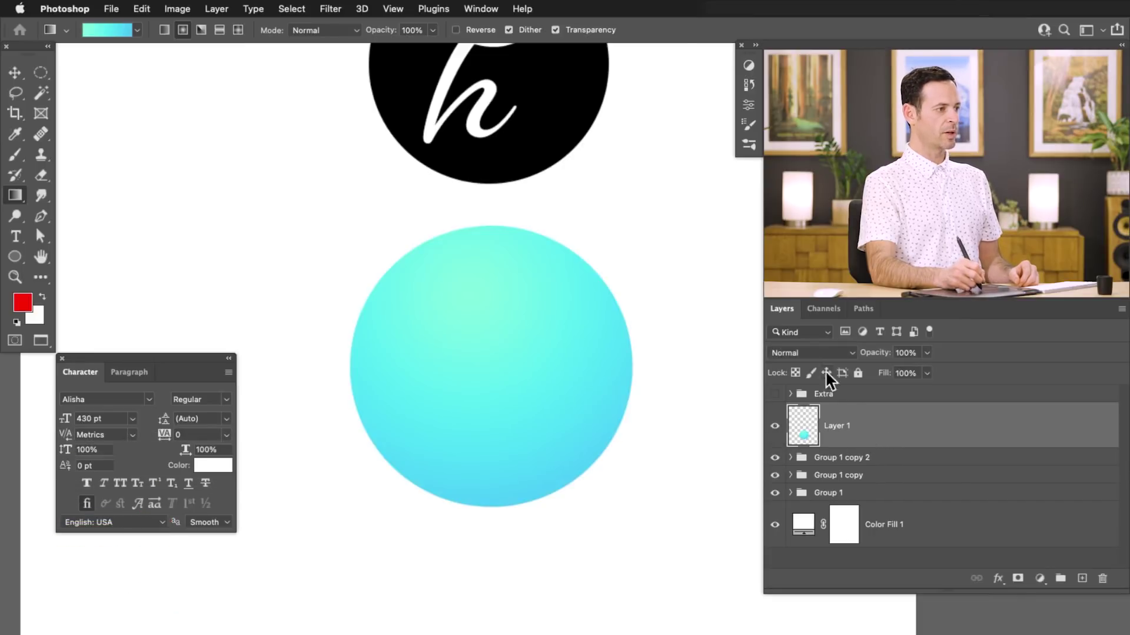
pyautogui.click(811, 352)
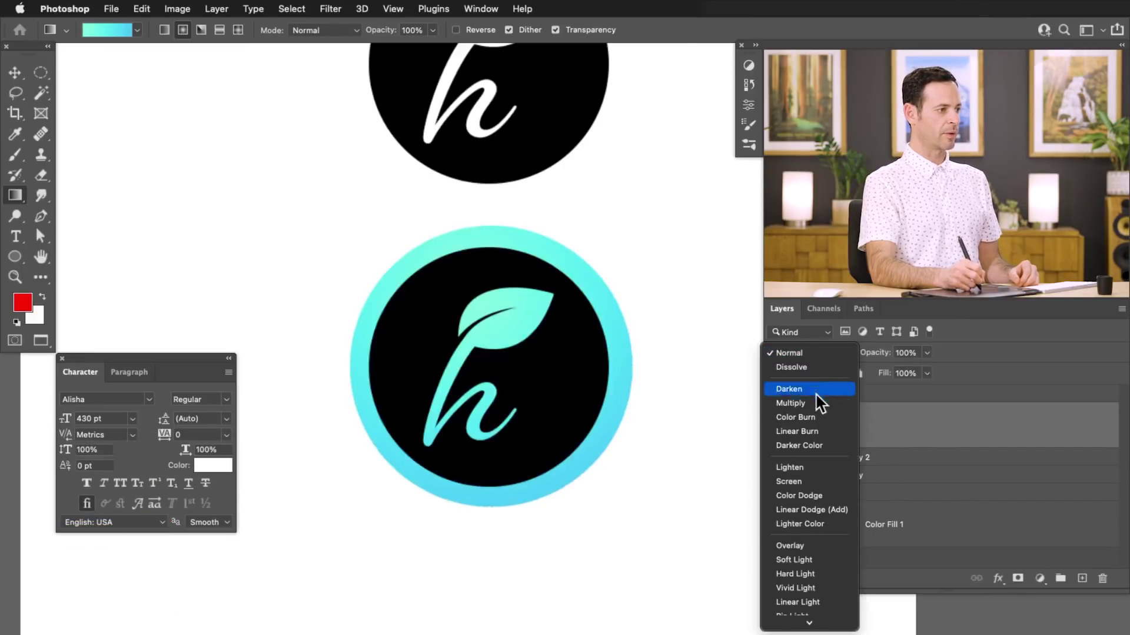
pyautogui.click(818, 467)
pyautogui.click(775, 427)
pyautogui.click(775, 427)
pyautogui.click(776, 427)
pyautogui.click(776, 428)
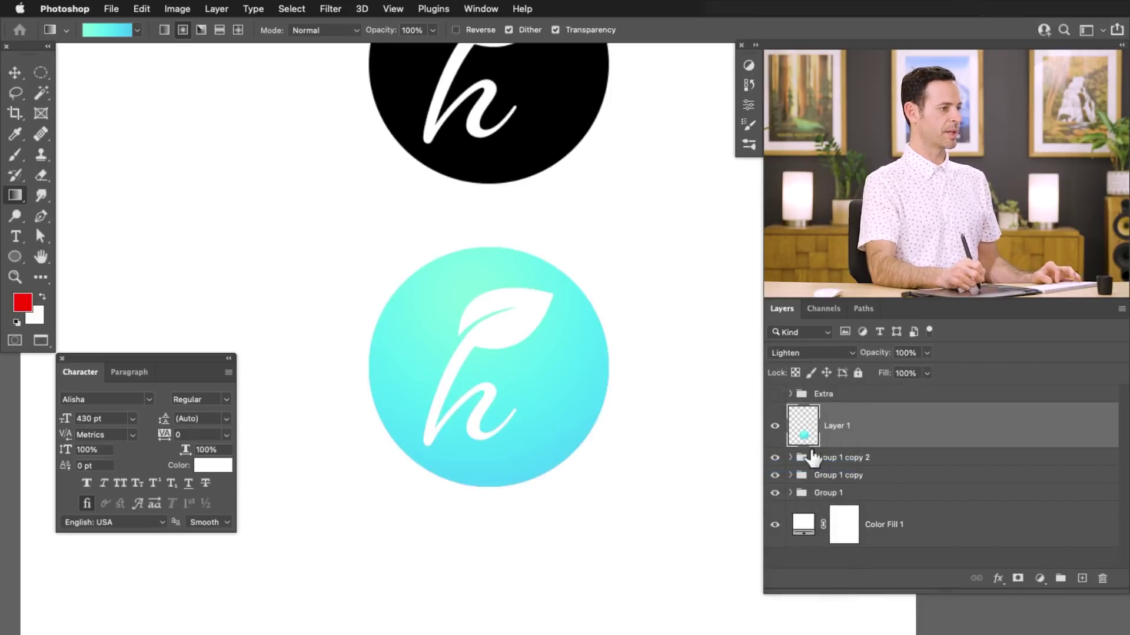
pyautogui.click(776, 428)
pyautogui.click(775, 427)
# Make a new circular selection around the gradient icon, ready for the Gradient tool
pyautogui.moveTo(657, 440)
pyautogui.mouseDown()
pyautogui.moveTo(621, 453)
pyautogui.moveTo(651, 436)
pyautogui.mouseUp()
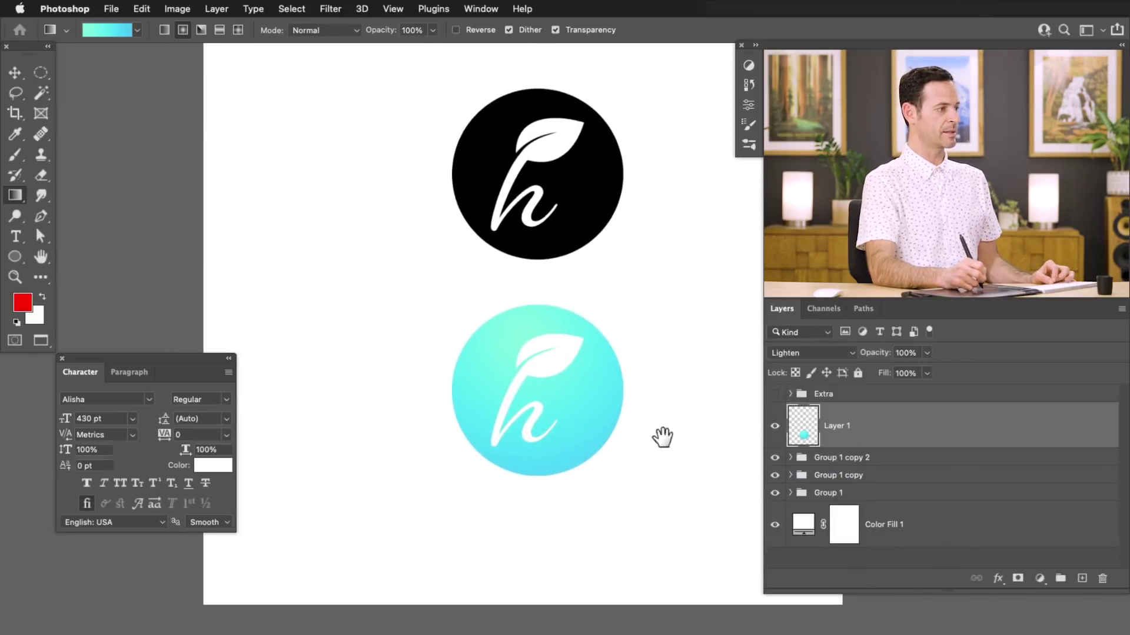
pyautogui.press('m')
pyautogui.moveTo(512, 378); pyautogui.dragTo(648, 506)
pyautogui.press('g')
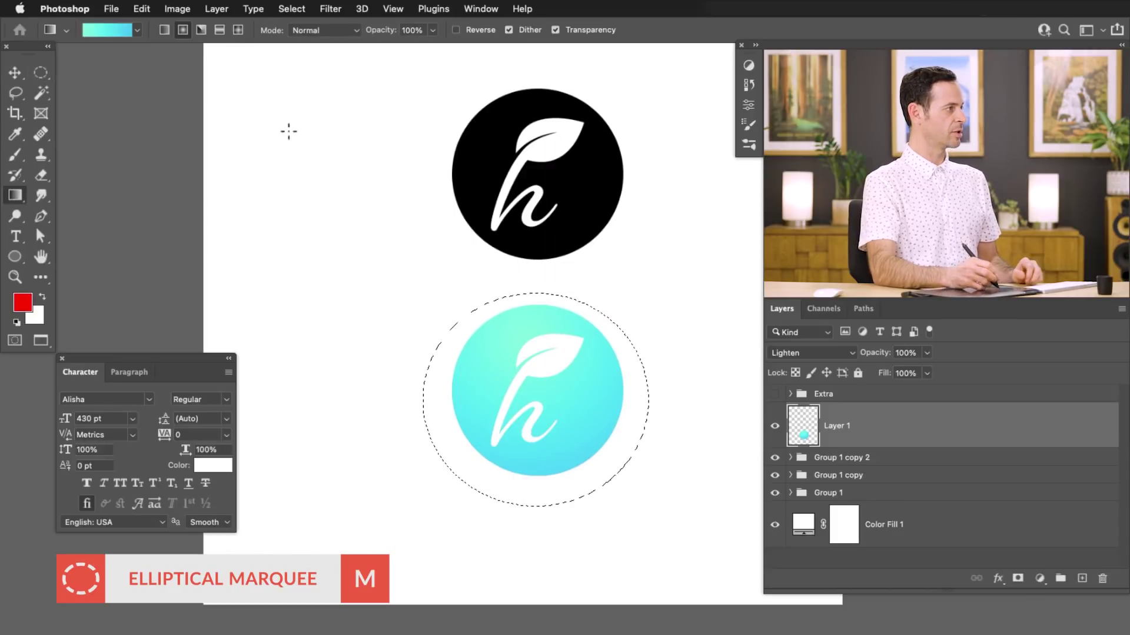
# Try a teal-to-indigo and a bright green-to-blue radial gradient preset on the lower icon
pyautogui.click(137, 30)
pyautogui.moveTo(189, 153); pyautogui.dragTo(183, 189)
pyautogui.click(111, 208)
pyautogui.click(503, 371)
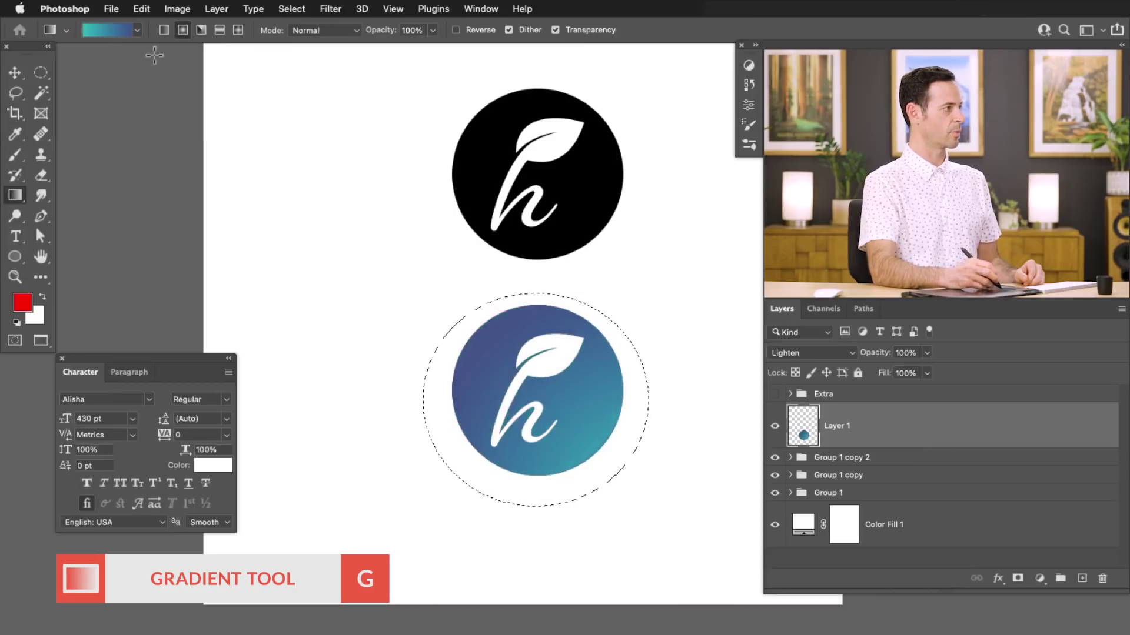
pyautogui.click(137, 33)
pyautogui.click(65, 216)
pyautogui.moveTo(469, 333); pyautogui.dragTo(654, 490)
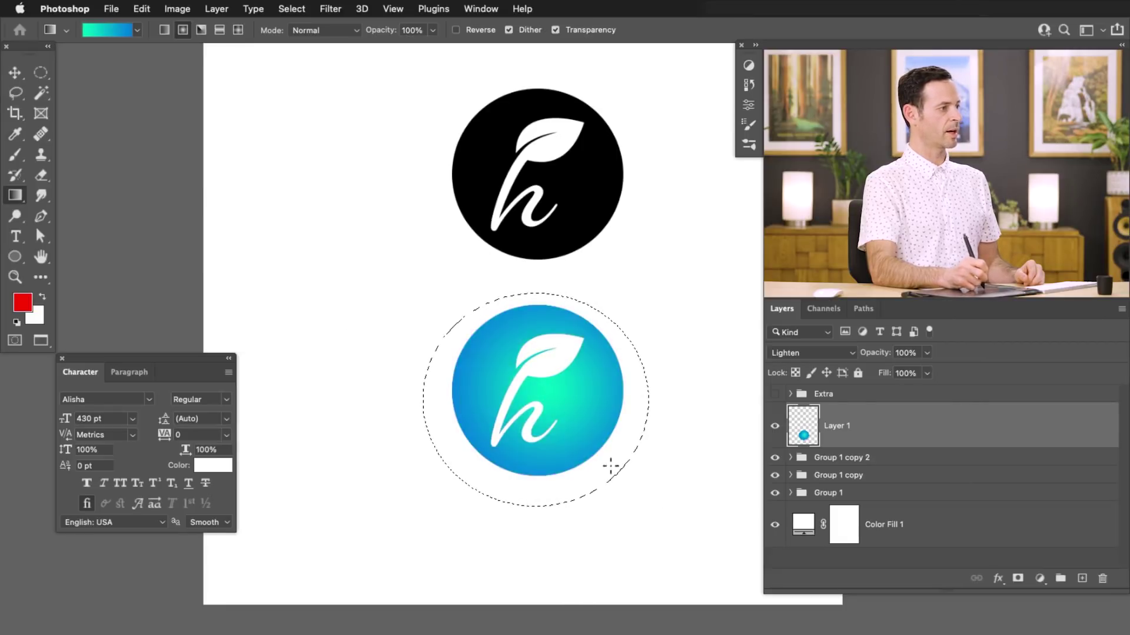
# Repaint the lower icon with the pale green-to-light-blue radial gradient, running diagonally from its upper-left edge, and deselect
pyautogui.moveTo(416, 290); pyautogui.dragTo(582, 460)
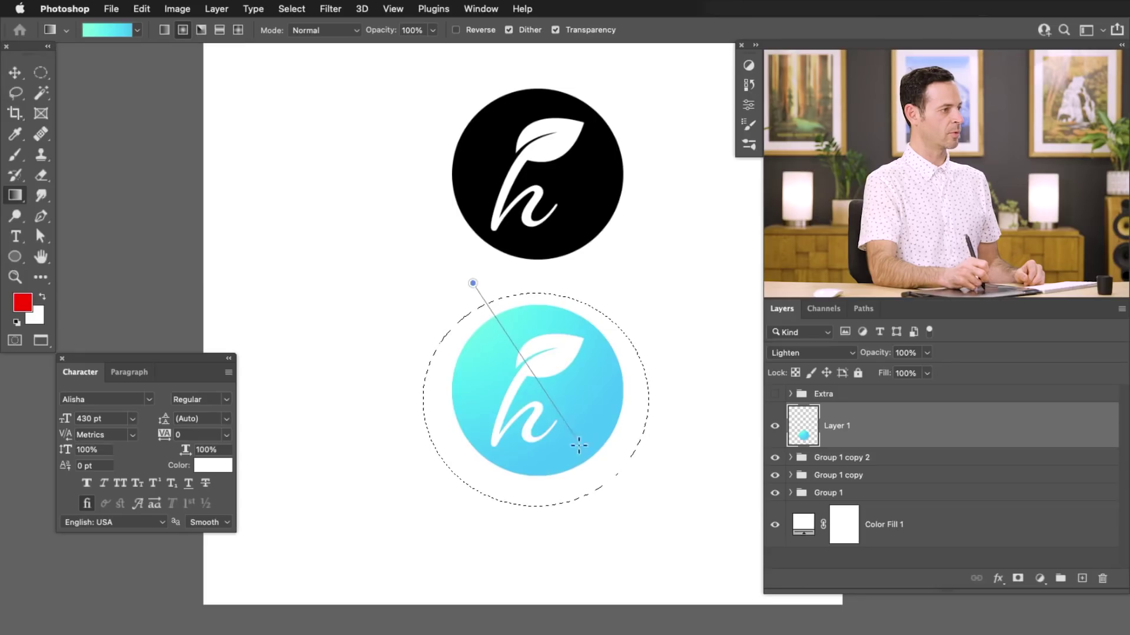
pyautogui.moveTo(579, 445); pyautogui.dragTo(583, 450)
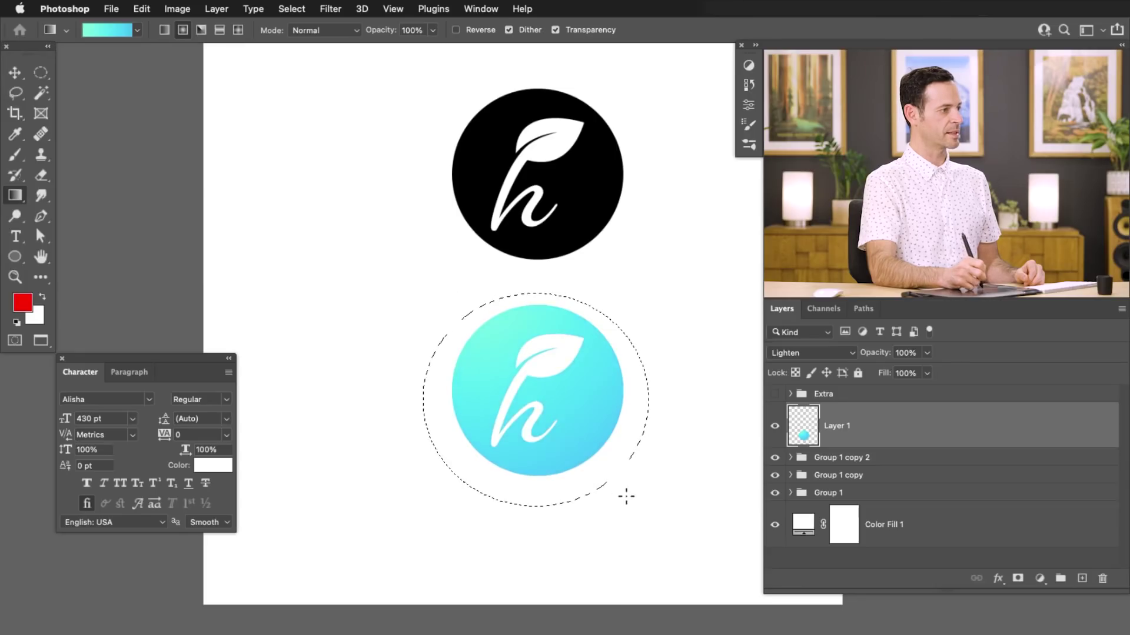
pyautogui.press('super+d')
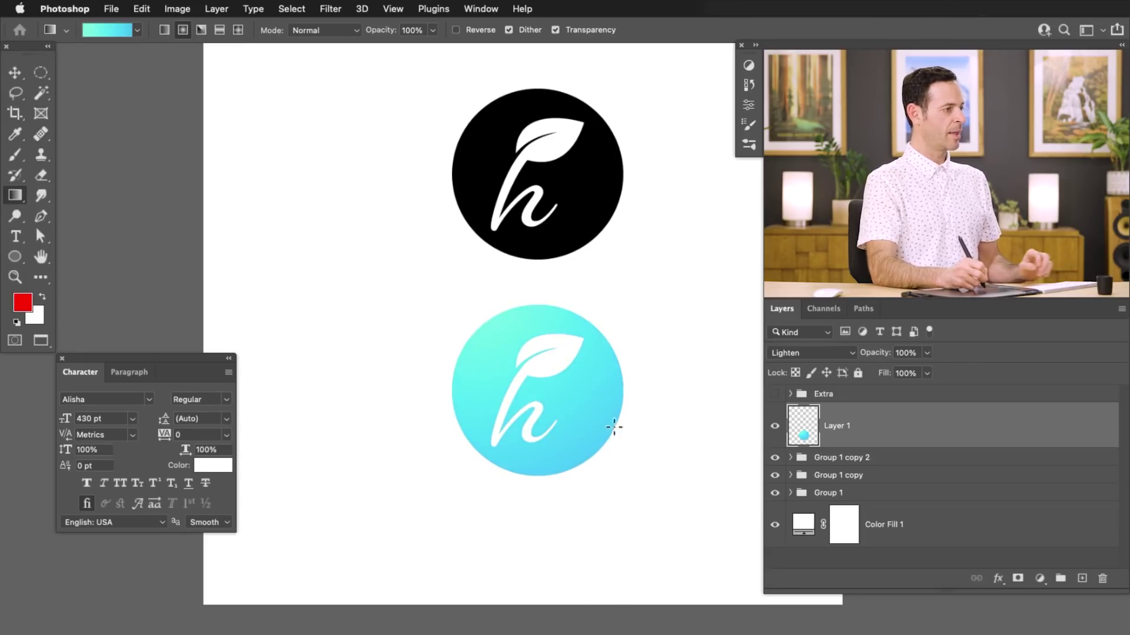
# Add a new layer, make a wide elliptical selection over the lower part of the gradient icon, and invert it
pyautogui.press('shift+alt+super+n')
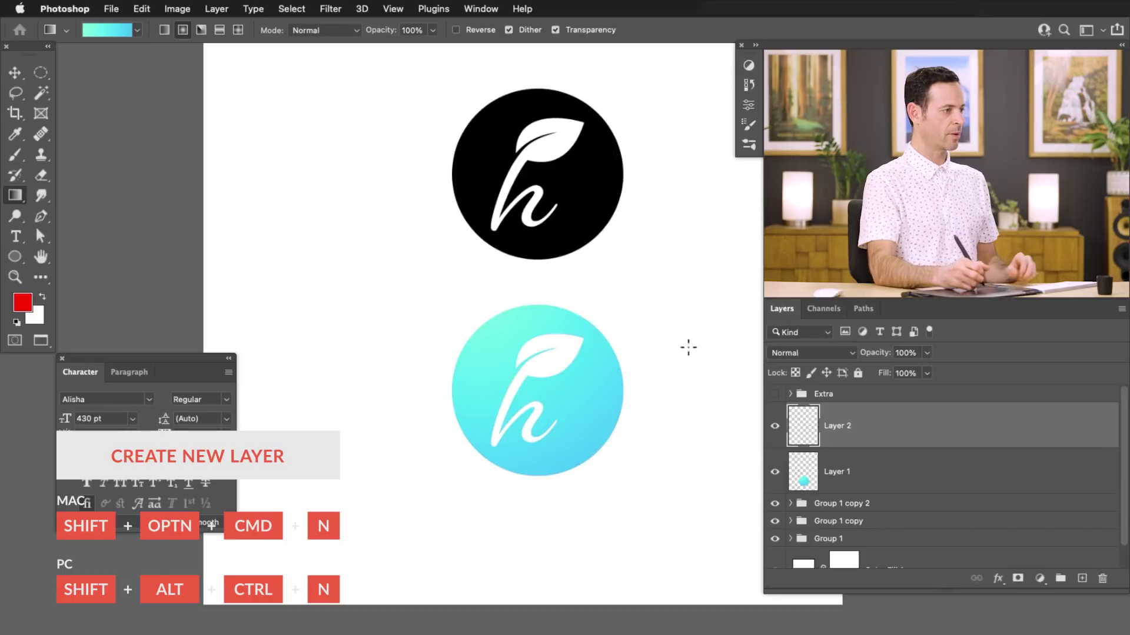
pyautogui.press('m')
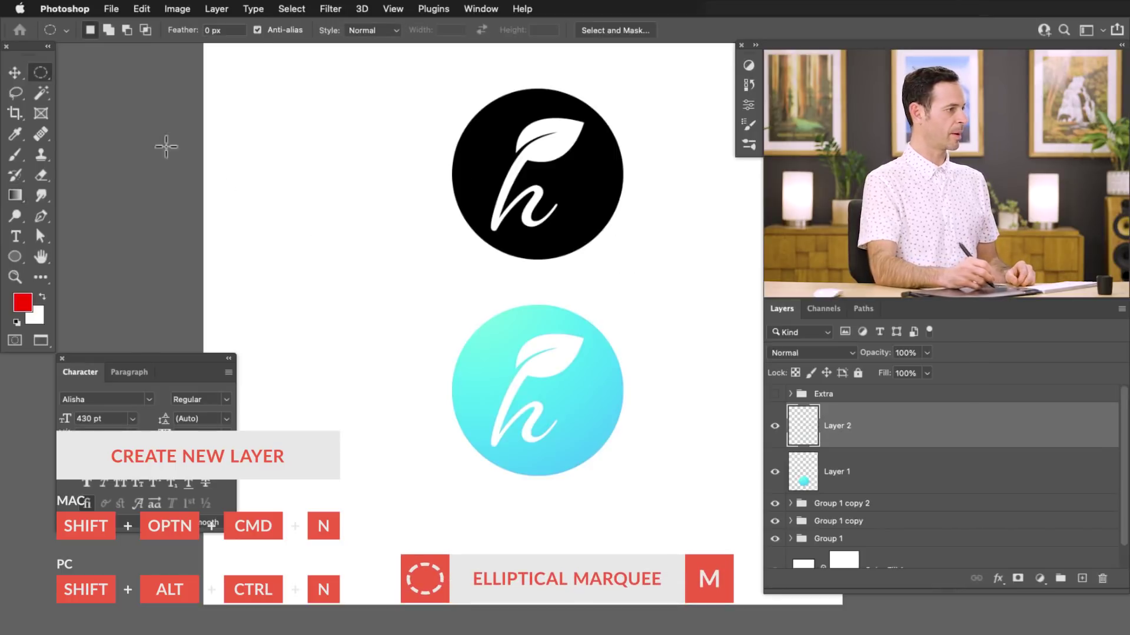
pyautogui.moveTo(683, 522); pyautogui.dragTo(693, 513)
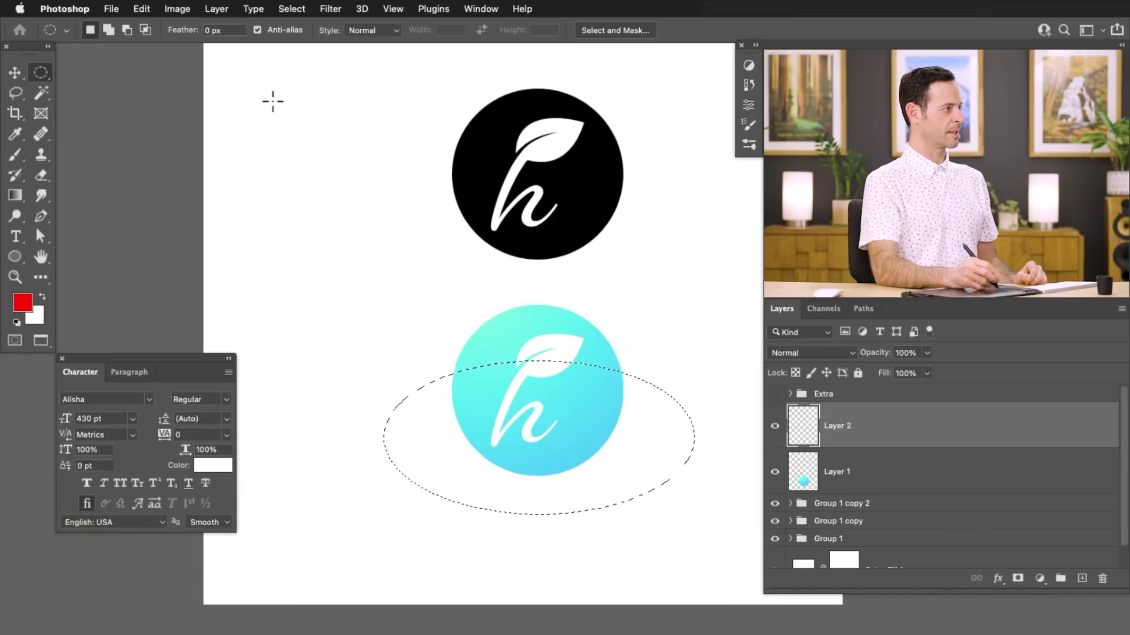
pyautogui.click(291, 9)
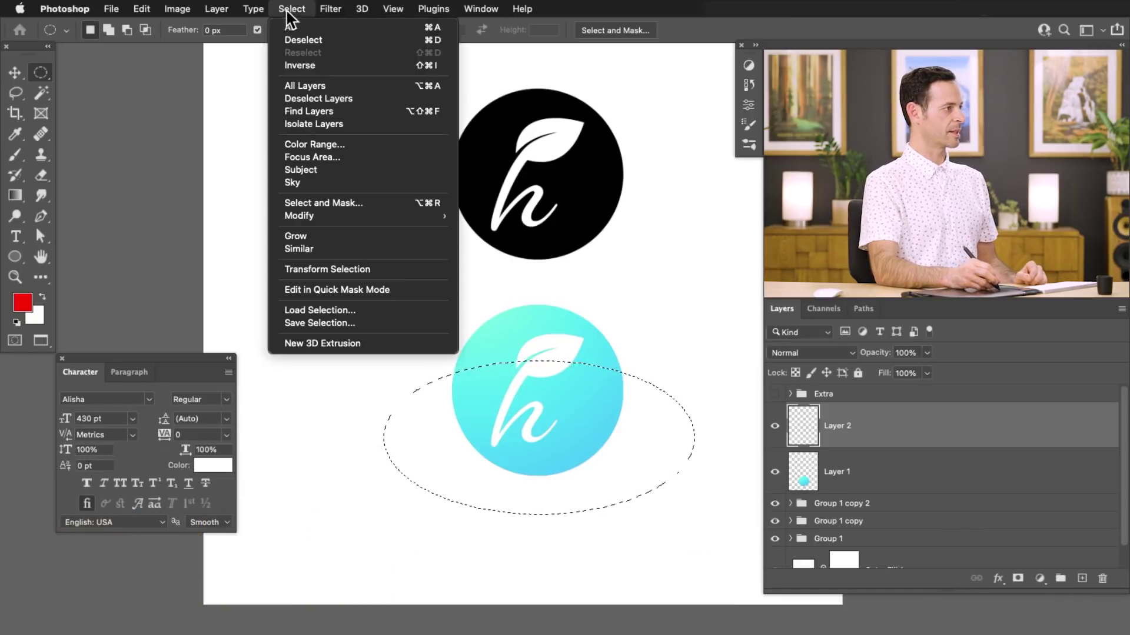
pyautogui.click(309, 67)
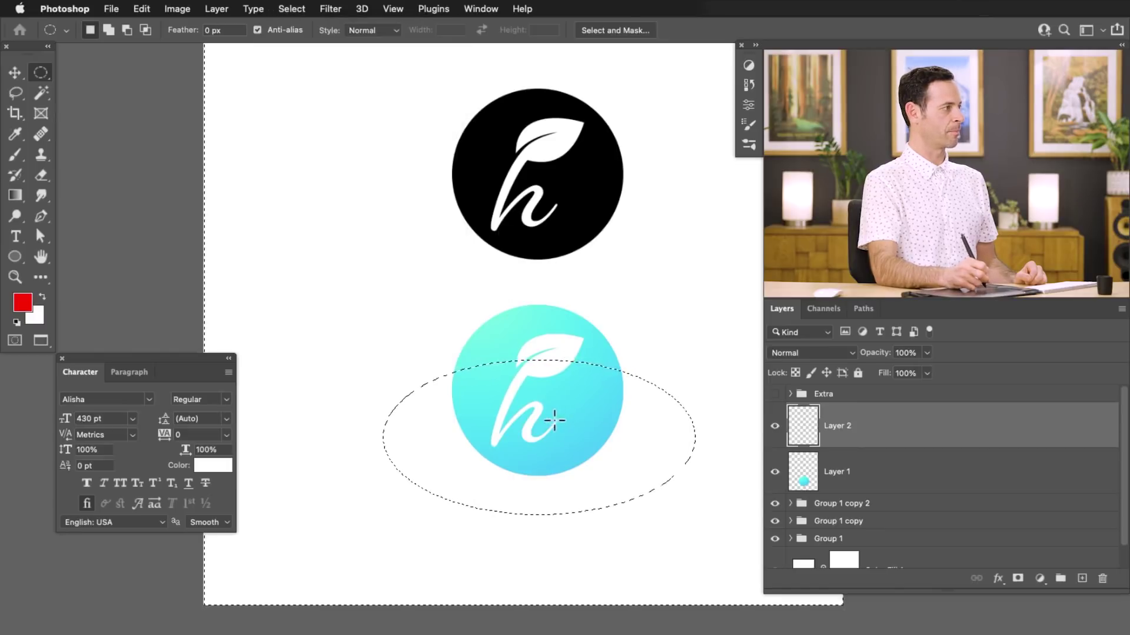
# Choose the foreground-to-transparent gradient from the Basics presets and swap the colours so white is the foreground
pyautogui.press('g')
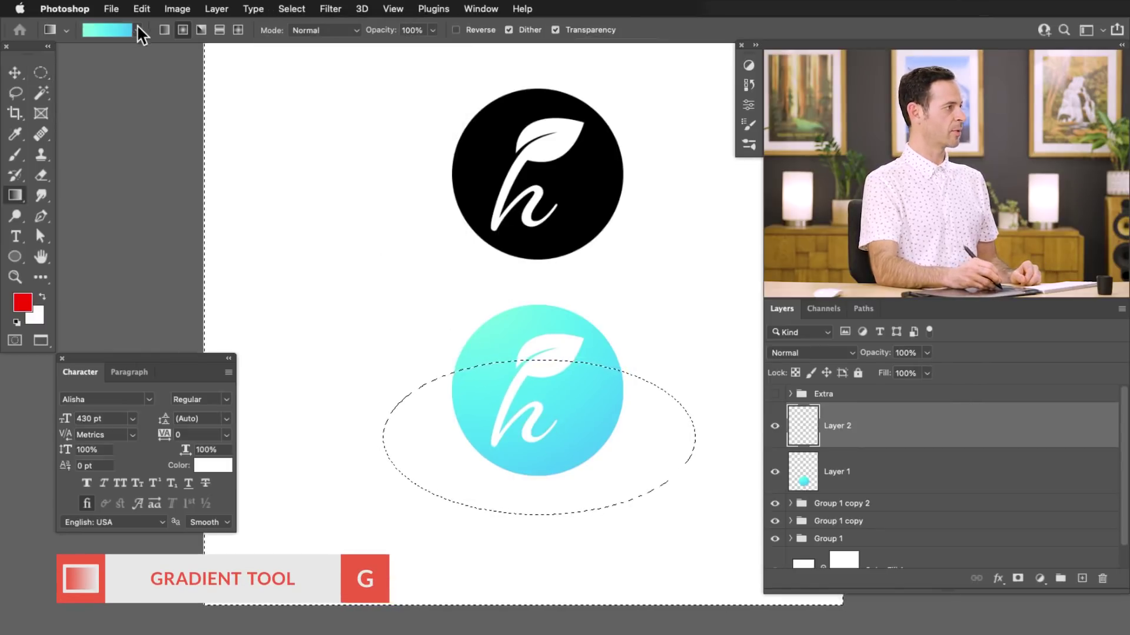
pyautogui.click(139, 30)
pyautogui.moveTo(184, 102); pyautogui.dragTo(182, 32)
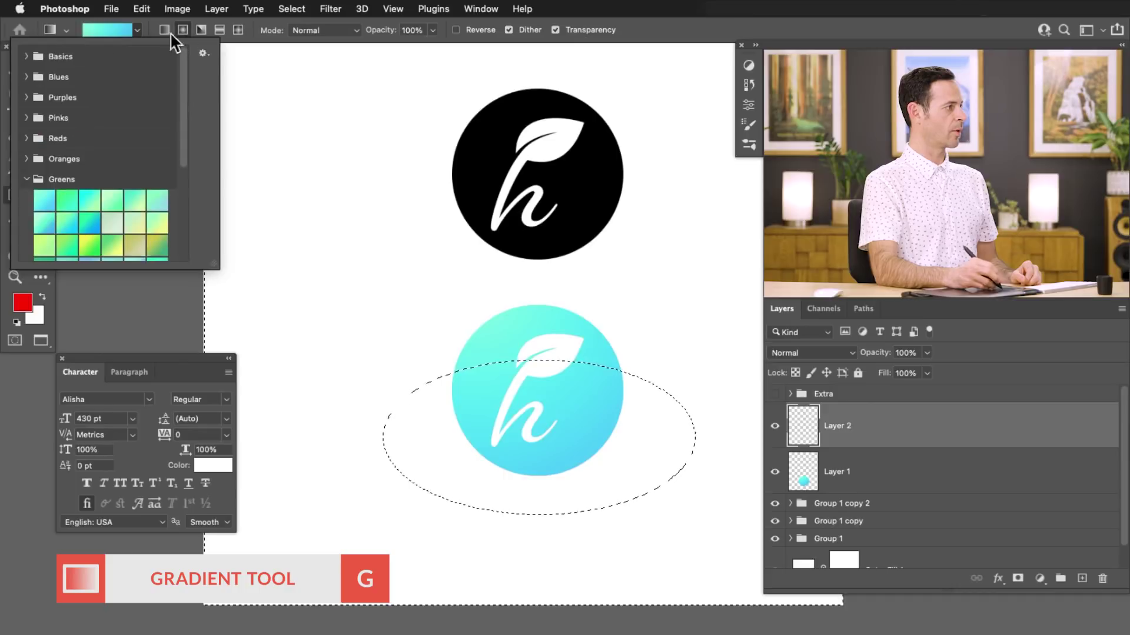
pyautogui.click(28, 56)
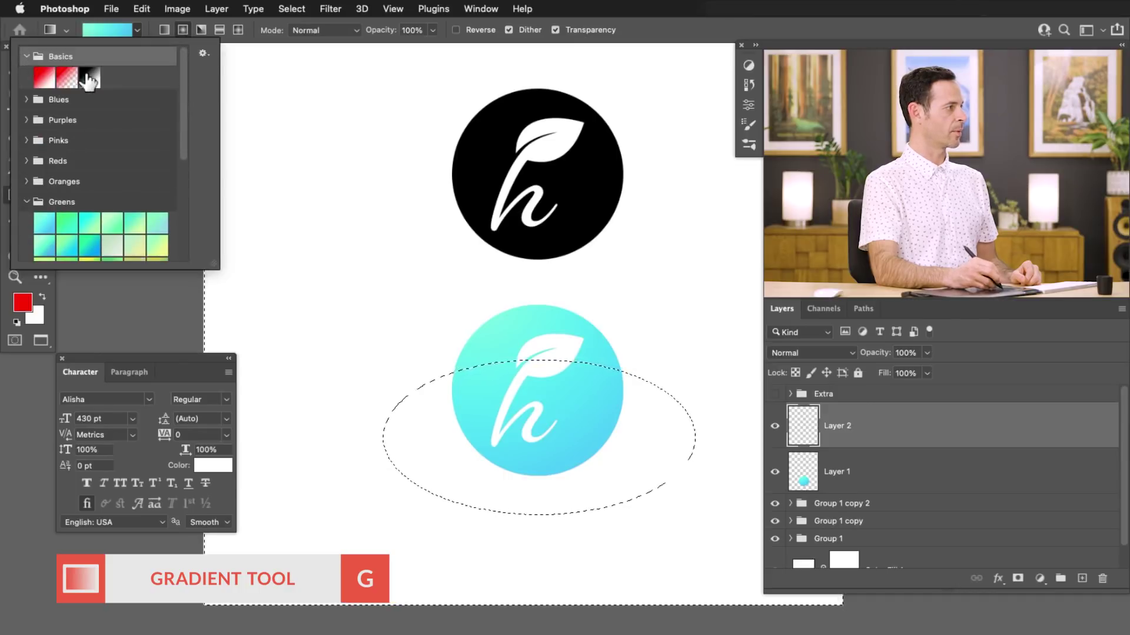
pyautogui.click(66, 77)
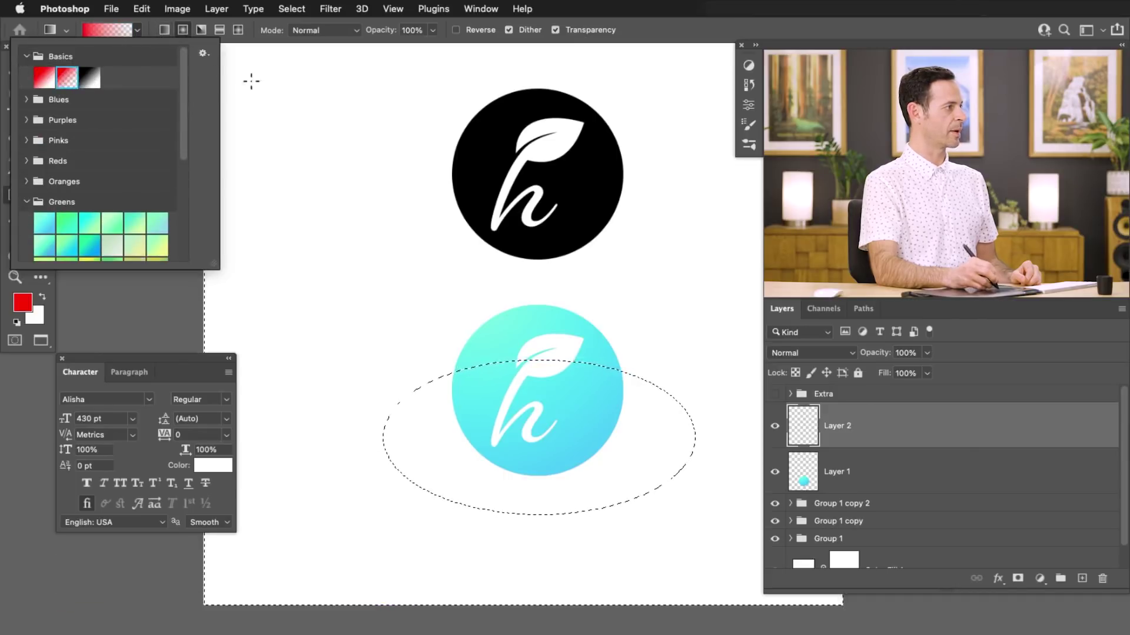
pyautogui.click(180, 311)
pyautogui.click(42, 297)
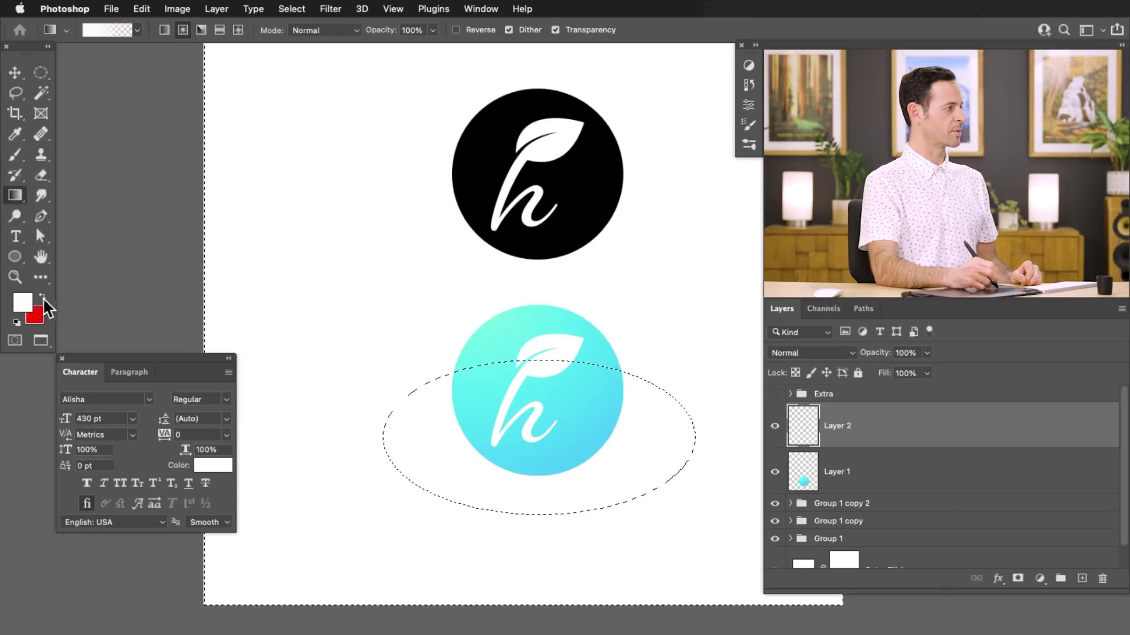
# Try several white radial highlights across the upper part of the gradient icon, undoing each one
pyautogui.moveTo(538, 436); pyautogui.dragTo(544, 230)
pyautogui.press('super+z')
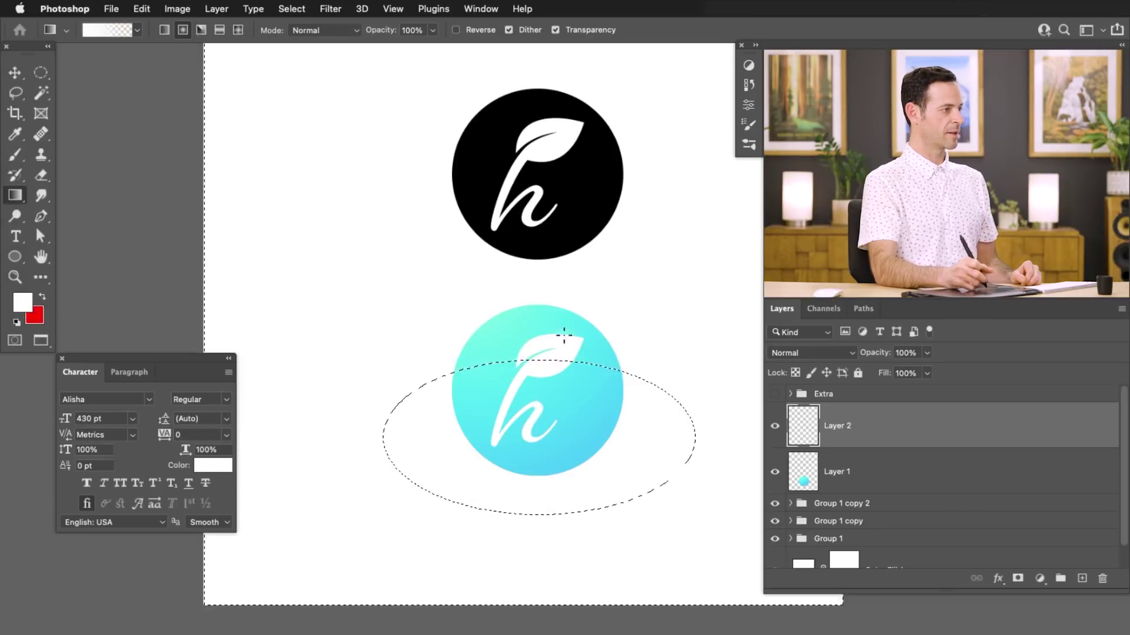
pyautogui.moveTo(529, 333)
pyautogui.mouseDown()
pyautogui.moveTo(562, 341)
pyautogui.moveTo(505, 348)
pyautogui.moveTo(527, 374)
pyautogui.mouseUp()
pyautogui.press('super+z')
pyautogui.press('super+z')
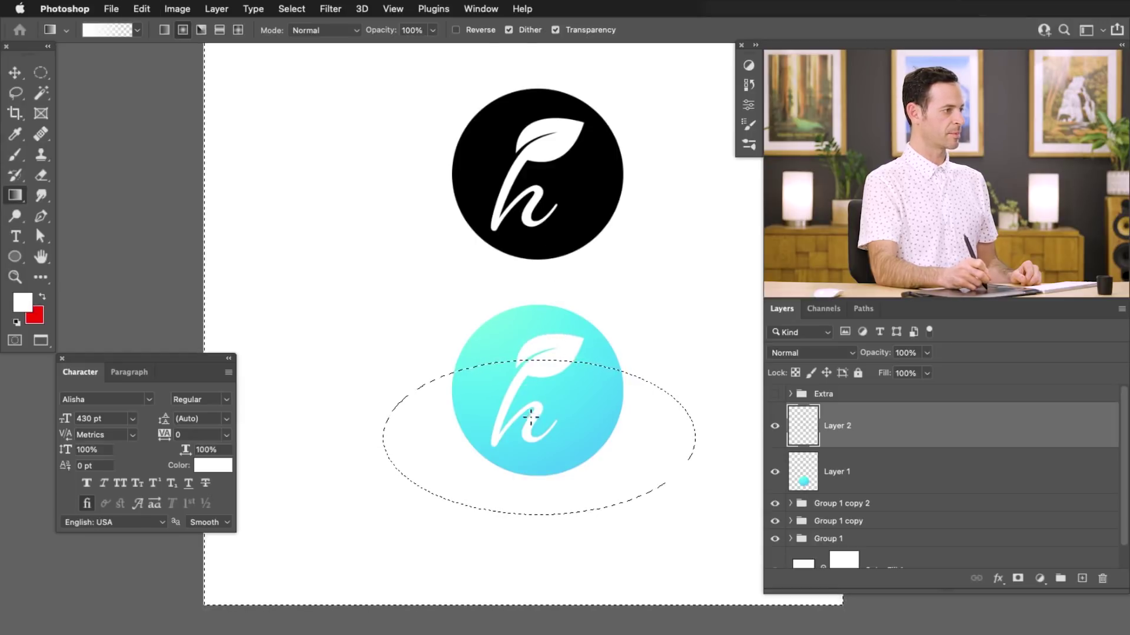
pyautogui.moveTo(530, 309); pyautogui.dragTo(531, 308)
pyautogui.press('super+z')
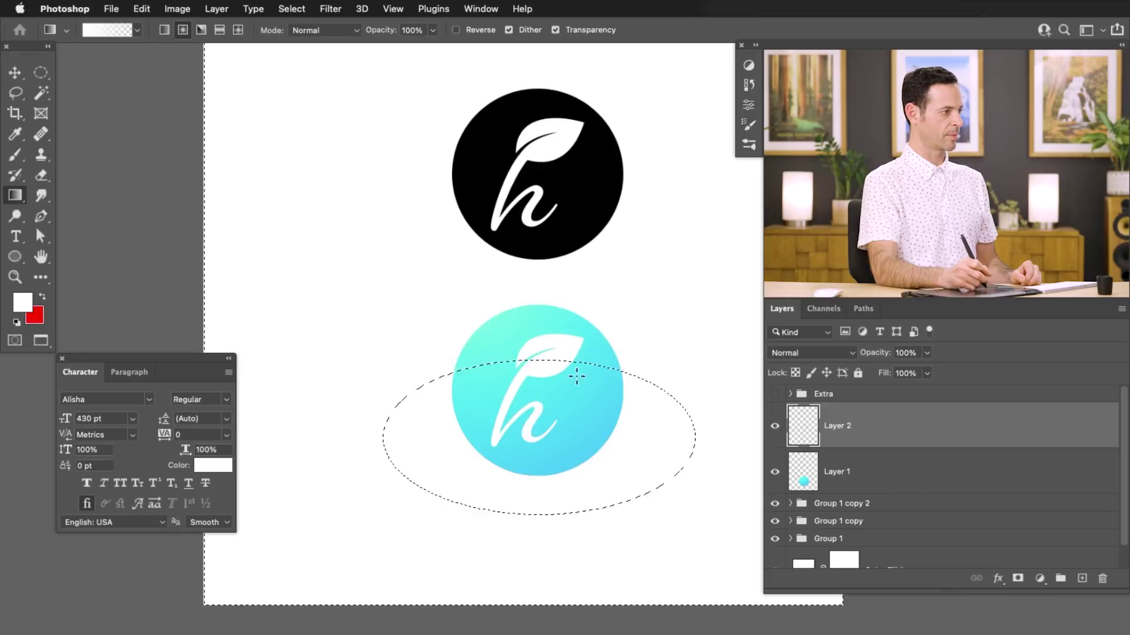
# With the selection edges hidden, paint a white glossy highlight over the gradient icon's upper part and shift it slightly down
pyautogui.press('super+h')
pyautogui.moveTo(539, 415); pyautogui.dragTo(551, 248)
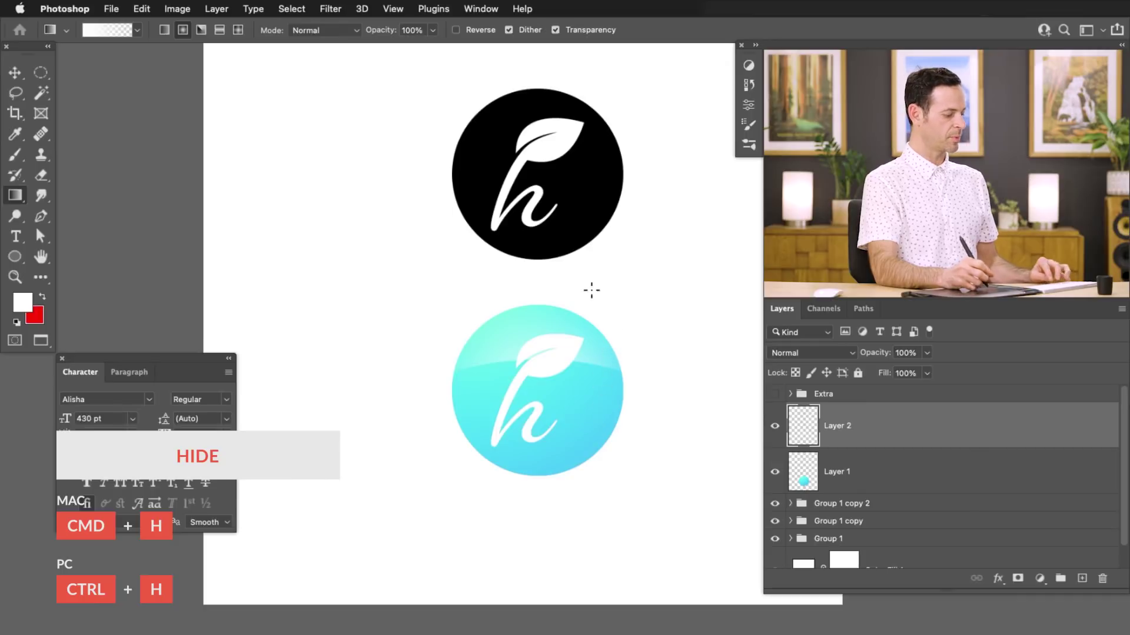
pyautogui.press('v')
pyautogui.moveTo(609, 425)
pyautogui.mouseDown()
pyautogui.moveTo(608, 478)
pyautogui.moveTo(615, 434)
pyautogui.mouseUp()
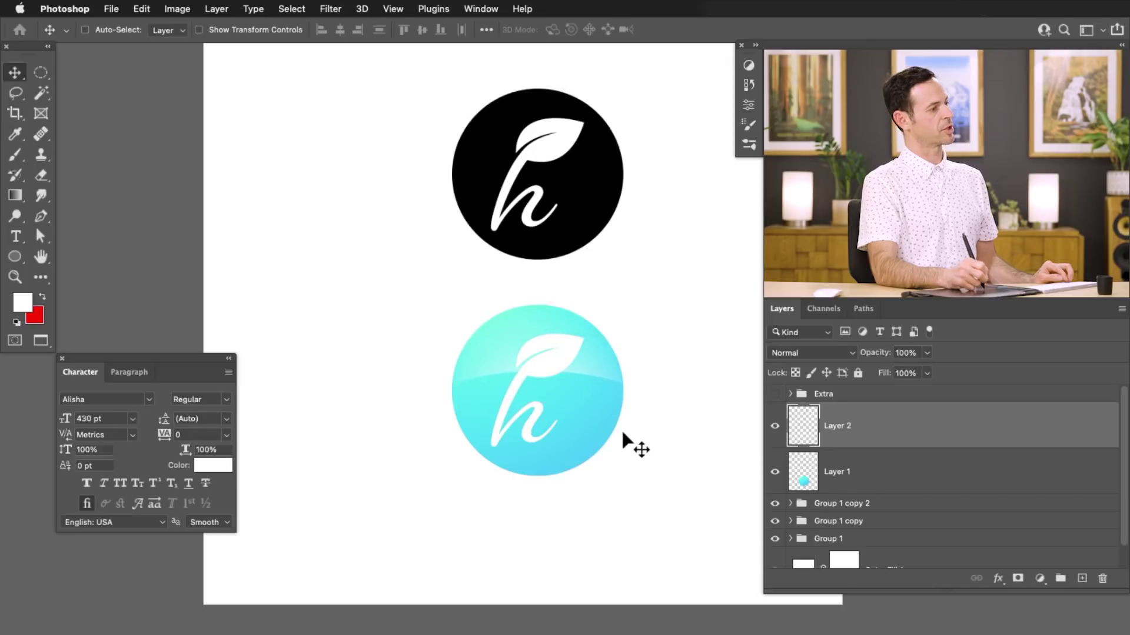
# Lower the glossy highlight layer's opacity to 66%
pyautogui.press('6')
pyautogui.press('5')
pyautogui.press('6')
pyautogui.press('6')
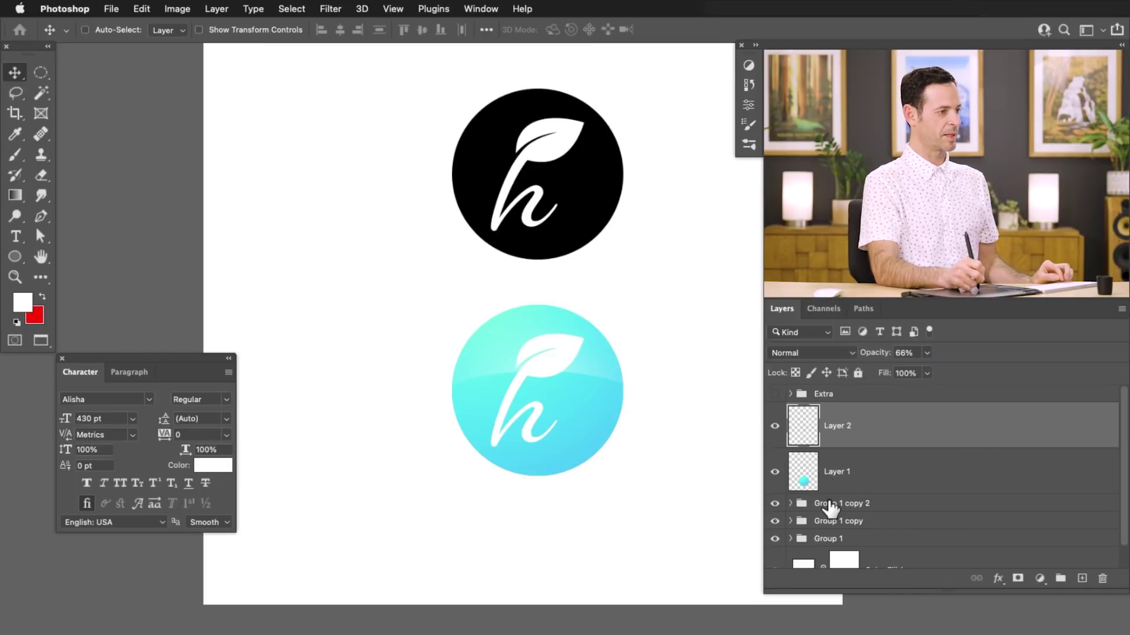
# Compare the lower icon with its base group, gradient layer and glossy highlight layer hidden and shown
pyautogui.click(775, 505)
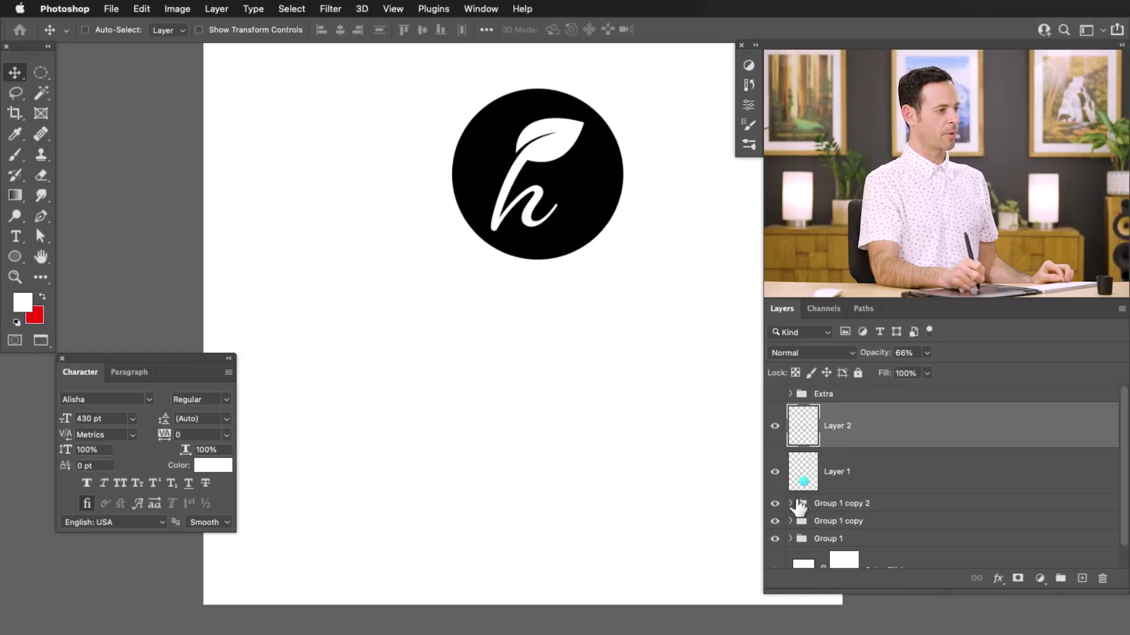
pyautogui.click(846, 504)
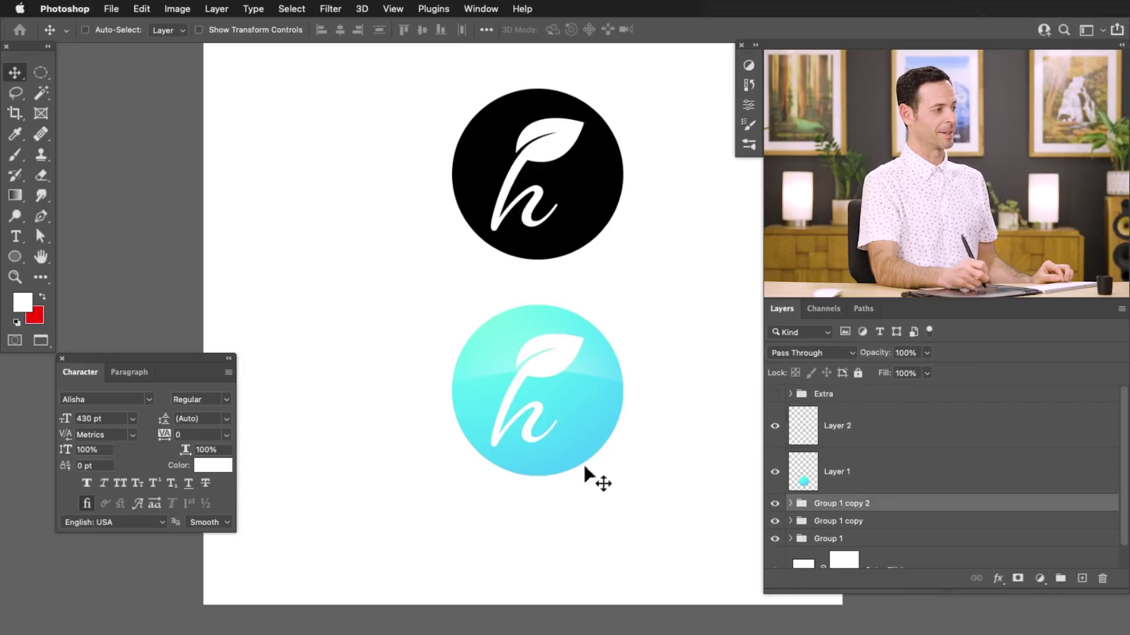
pyautogui.click(776, 470)
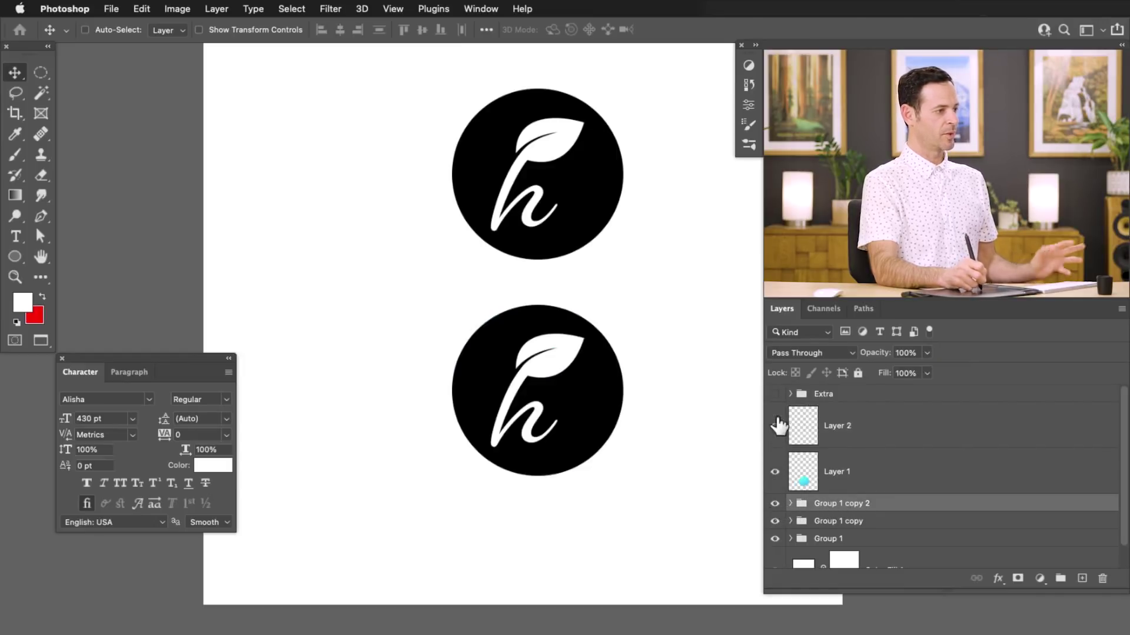
pyautogui.click(776, 428)
pyautogui.click(776, 472)
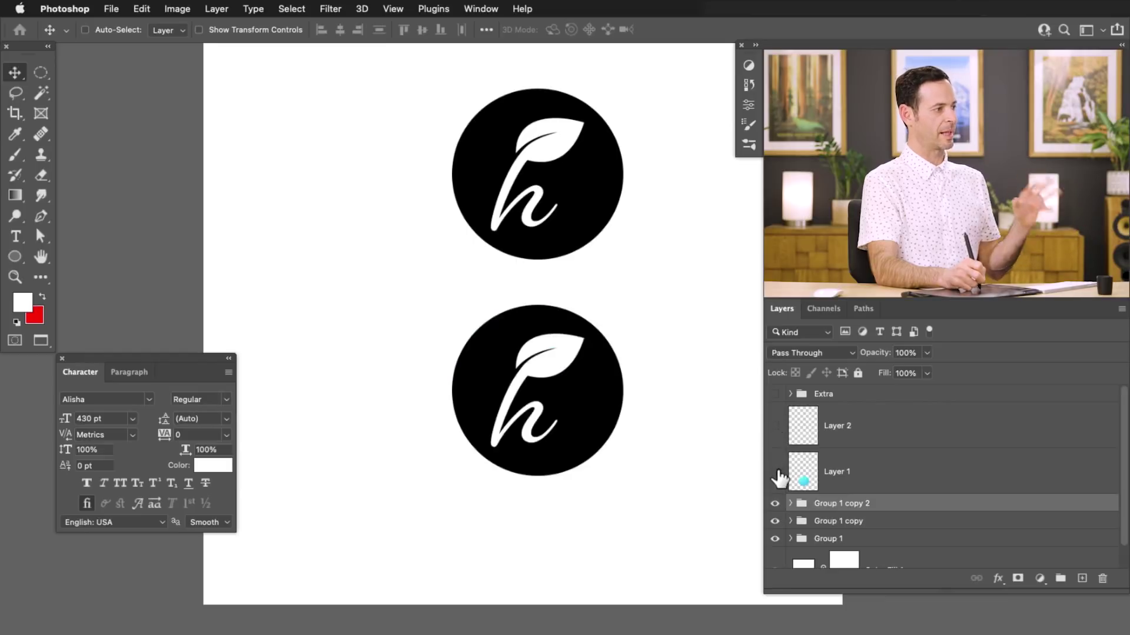
pyautogui.click(775, 427)
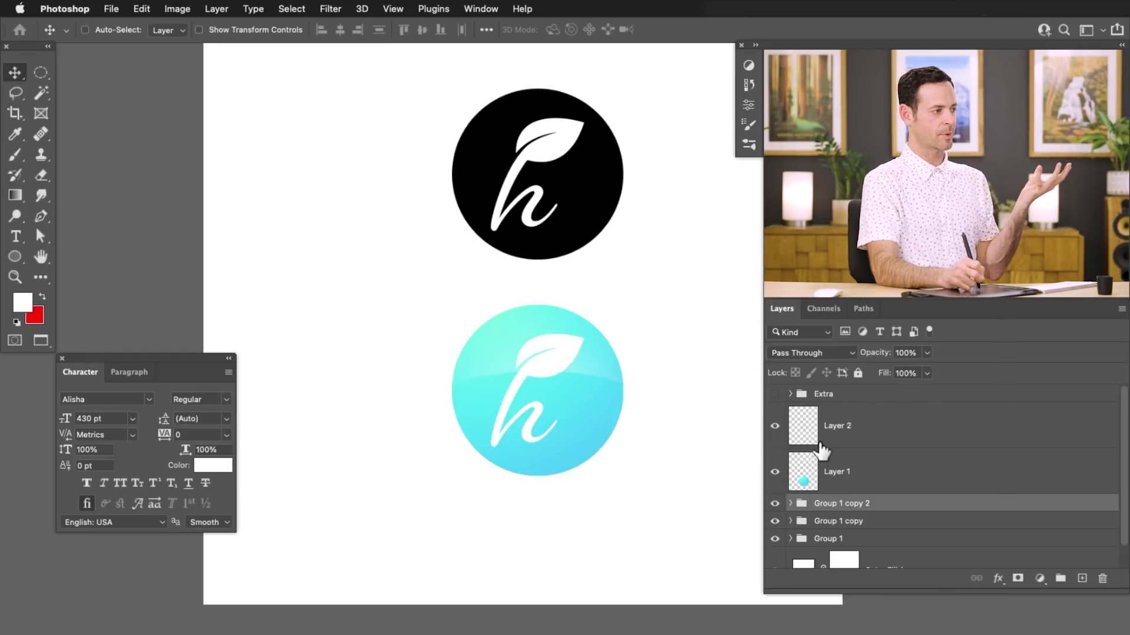
# Clip Layer 1 and Layer 2 together to the Group 1 copy 2 icon group and check the clipping by toggling that group's visibility
pyautogui.click(859, 436)
pyautogui.keyDown('shift'); pyautogui.click(870, 473); pyautogui.keyUp('shift')
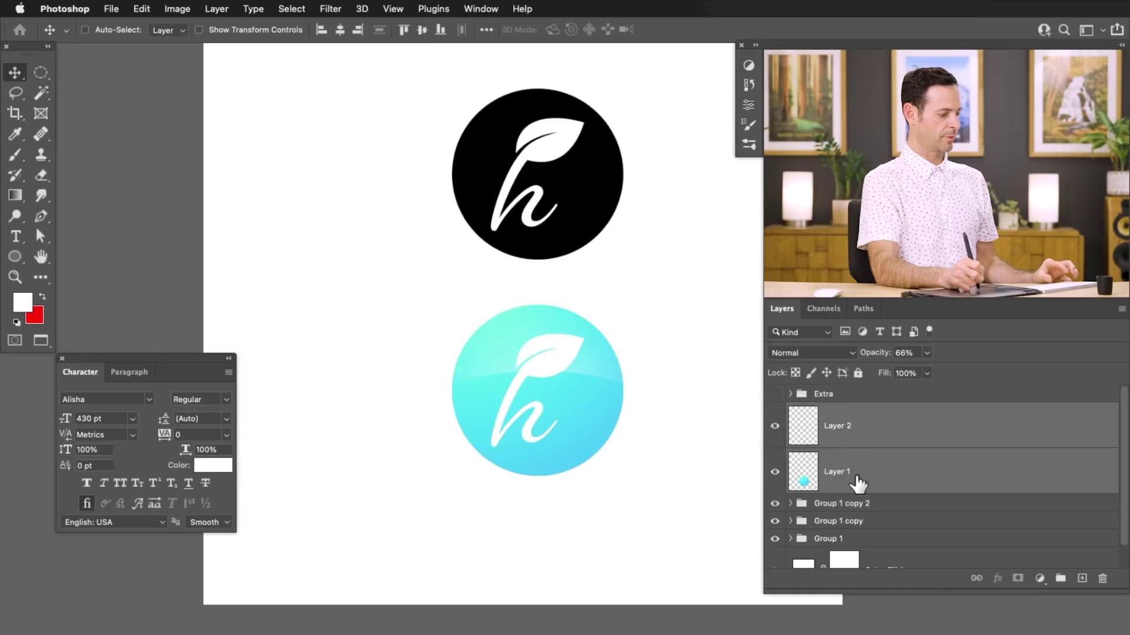
pyautogui.press('alt+super+g')
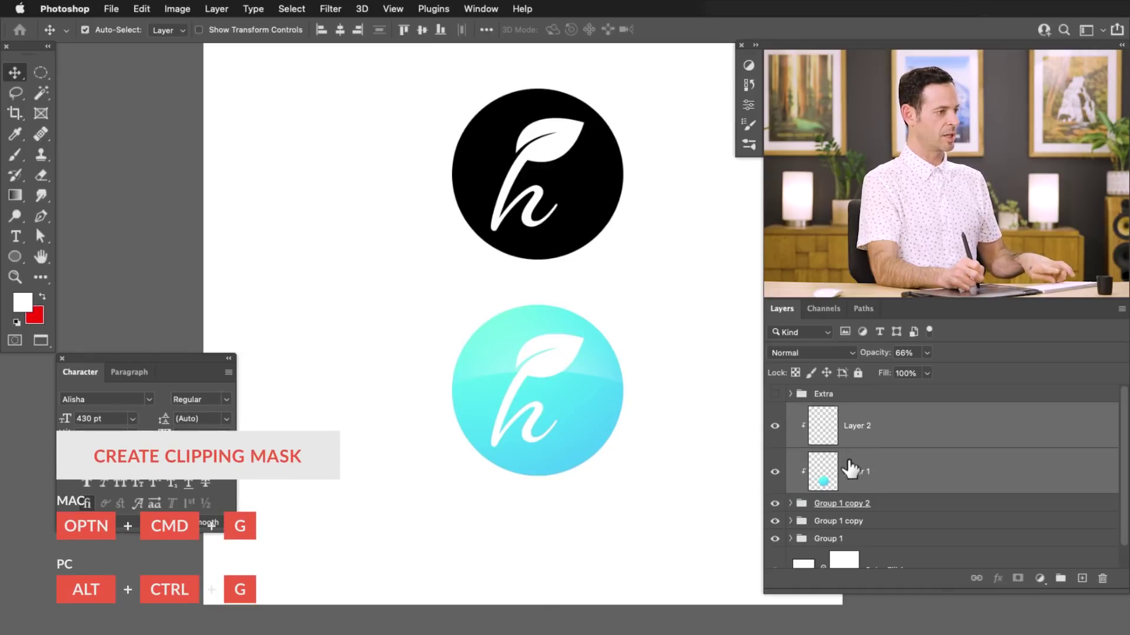
pyautogui.click(777, 504)
pyautogui.click(776, 503)
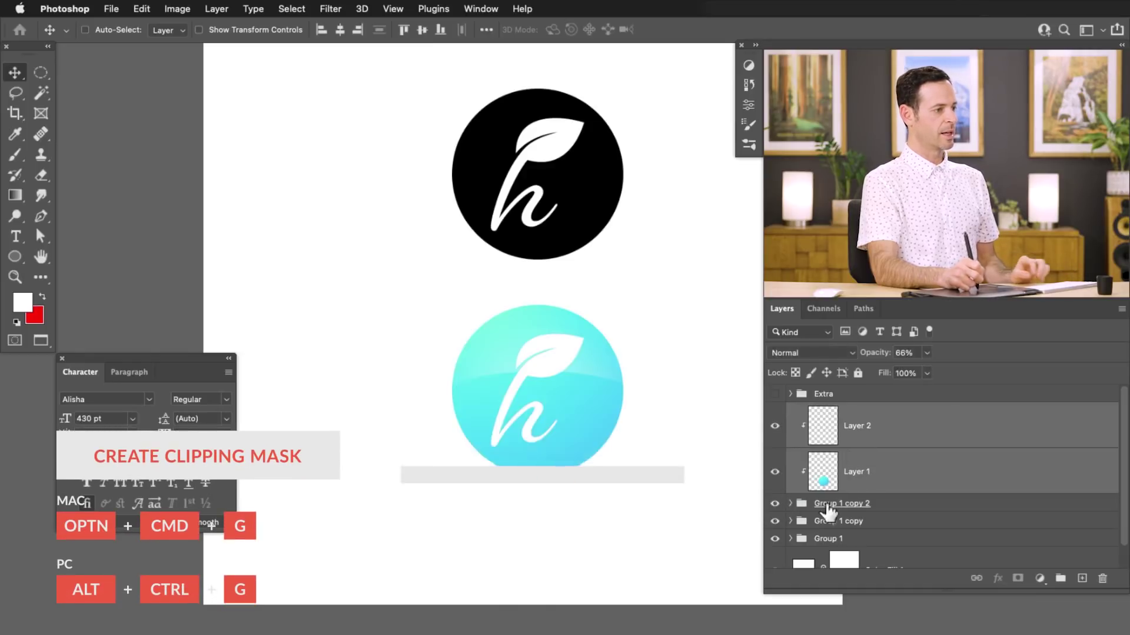
# Group Group 1 copy 2 with its clipped Layer 1 and Layer 2, and check the new group by toggling its visibility
pyautogui.click(883, 503)
pyautogui.click(885, 489)
pyautogui.keyDown('shift'); pyautogui.click(888, 438); pyautogui.keyUp('shift')
pyautogui.press('super+g')
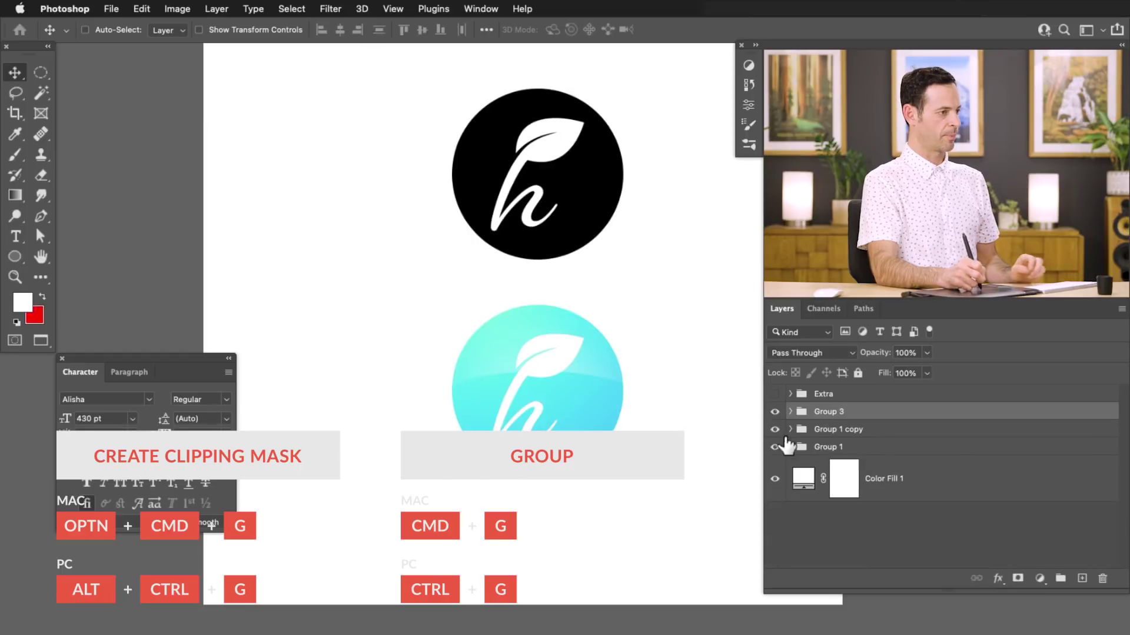
pyautogui.click(774, 412)
pyautogui.click(775, 412)
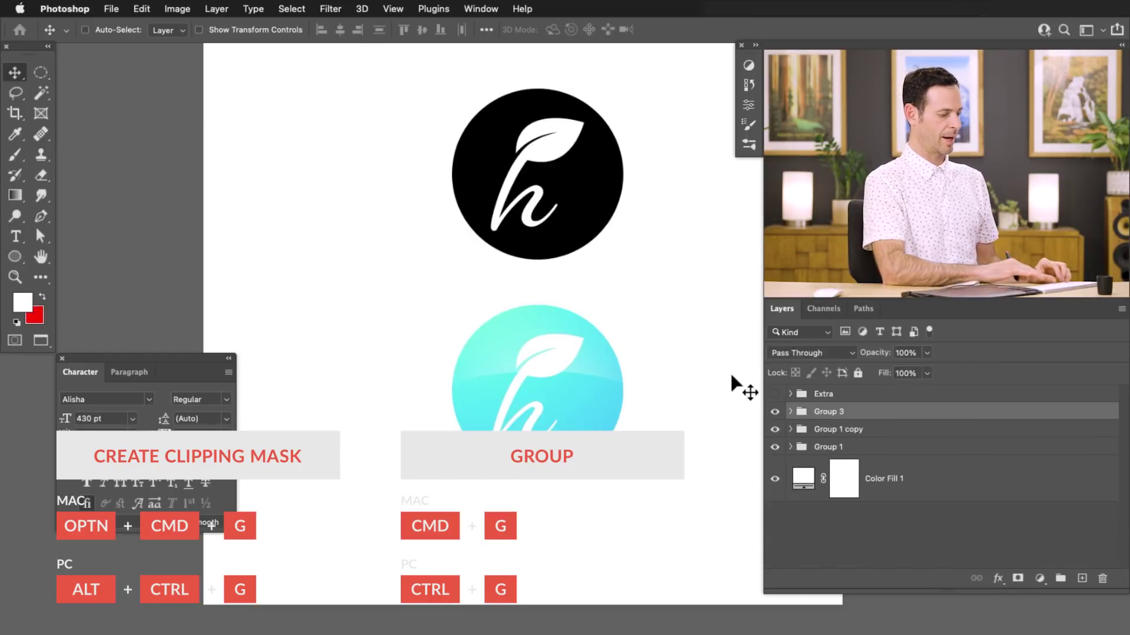
# Paint a red test brush stroke on a new layer beneath the gradient icon's group, and delete that layer
pyautogui.press('alt+shift+super+n')
pyautogui.press('super+bracketleft')
pyautogui.press('b')
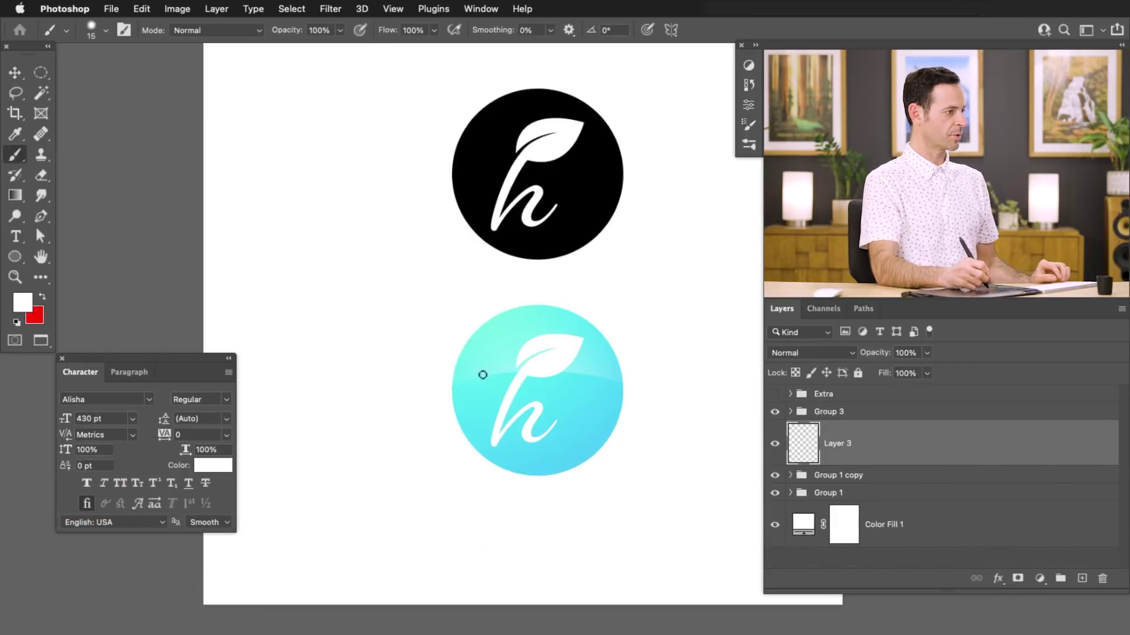
pyautogui.press('x')
pyautogui.moveTo(419, 310)
pyautogui.mouseDown()
pyautogui.moveTo(438, 359)
pyautogui.moveTo(582, 289)
pyautogui.moveTo(491, 509)
pyautogui.moveTo(600, 416)
pyautogui.moveTo(653, 329)
pyautogui.moveTo(512, 476)
pyautogui.moveTo(487, 348)
pyautogui.moveTo(468, 355)
pyautogui.moveTo(538, 500)
pyautogui.moveTo(574, 475)
pyautogui.mouseUp()
pyautogui.press('BackSpace')
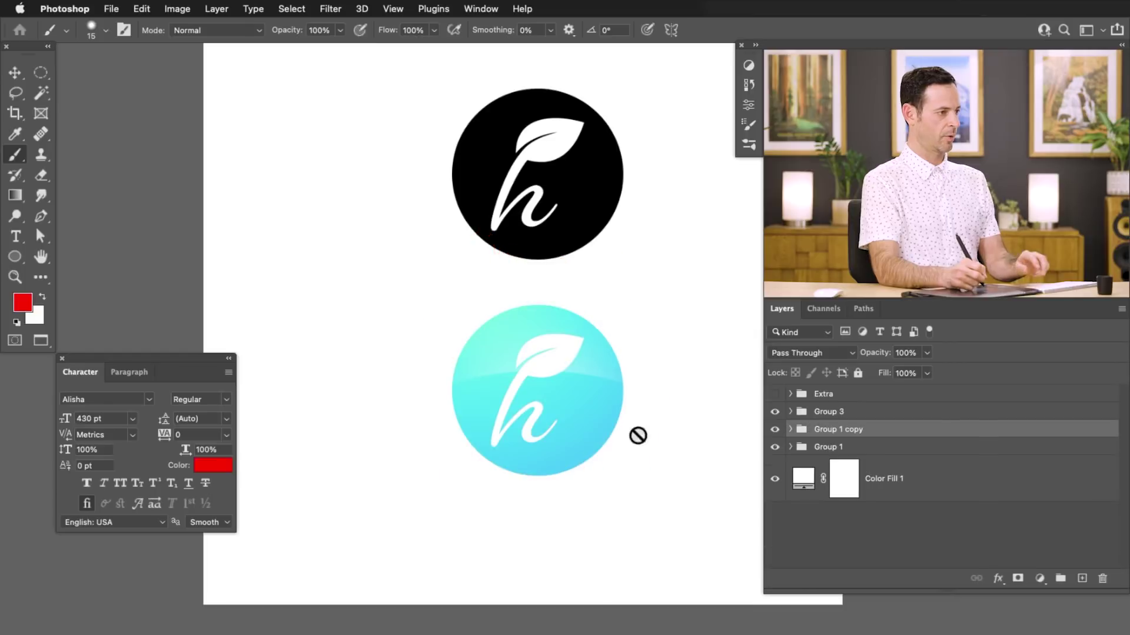